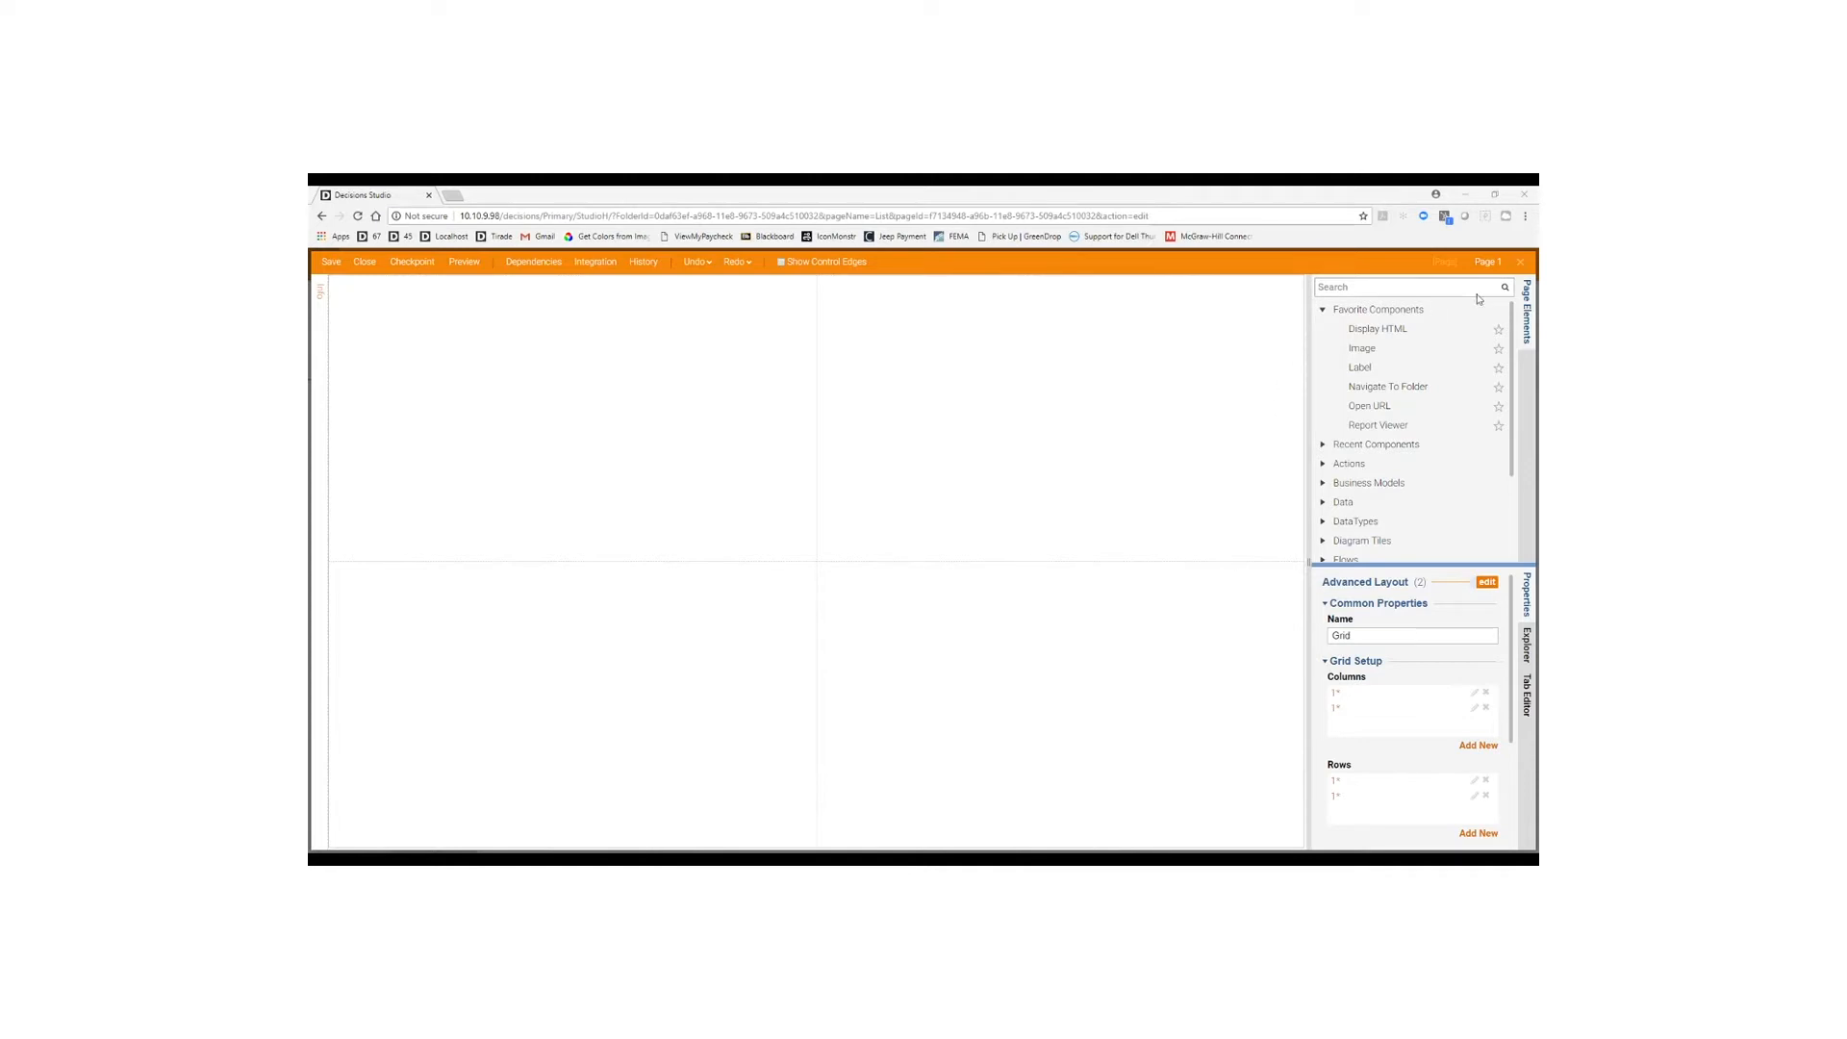
# Place a Diagram Tile in the page's top-left cell.
pyautogui.click(1323, 310)
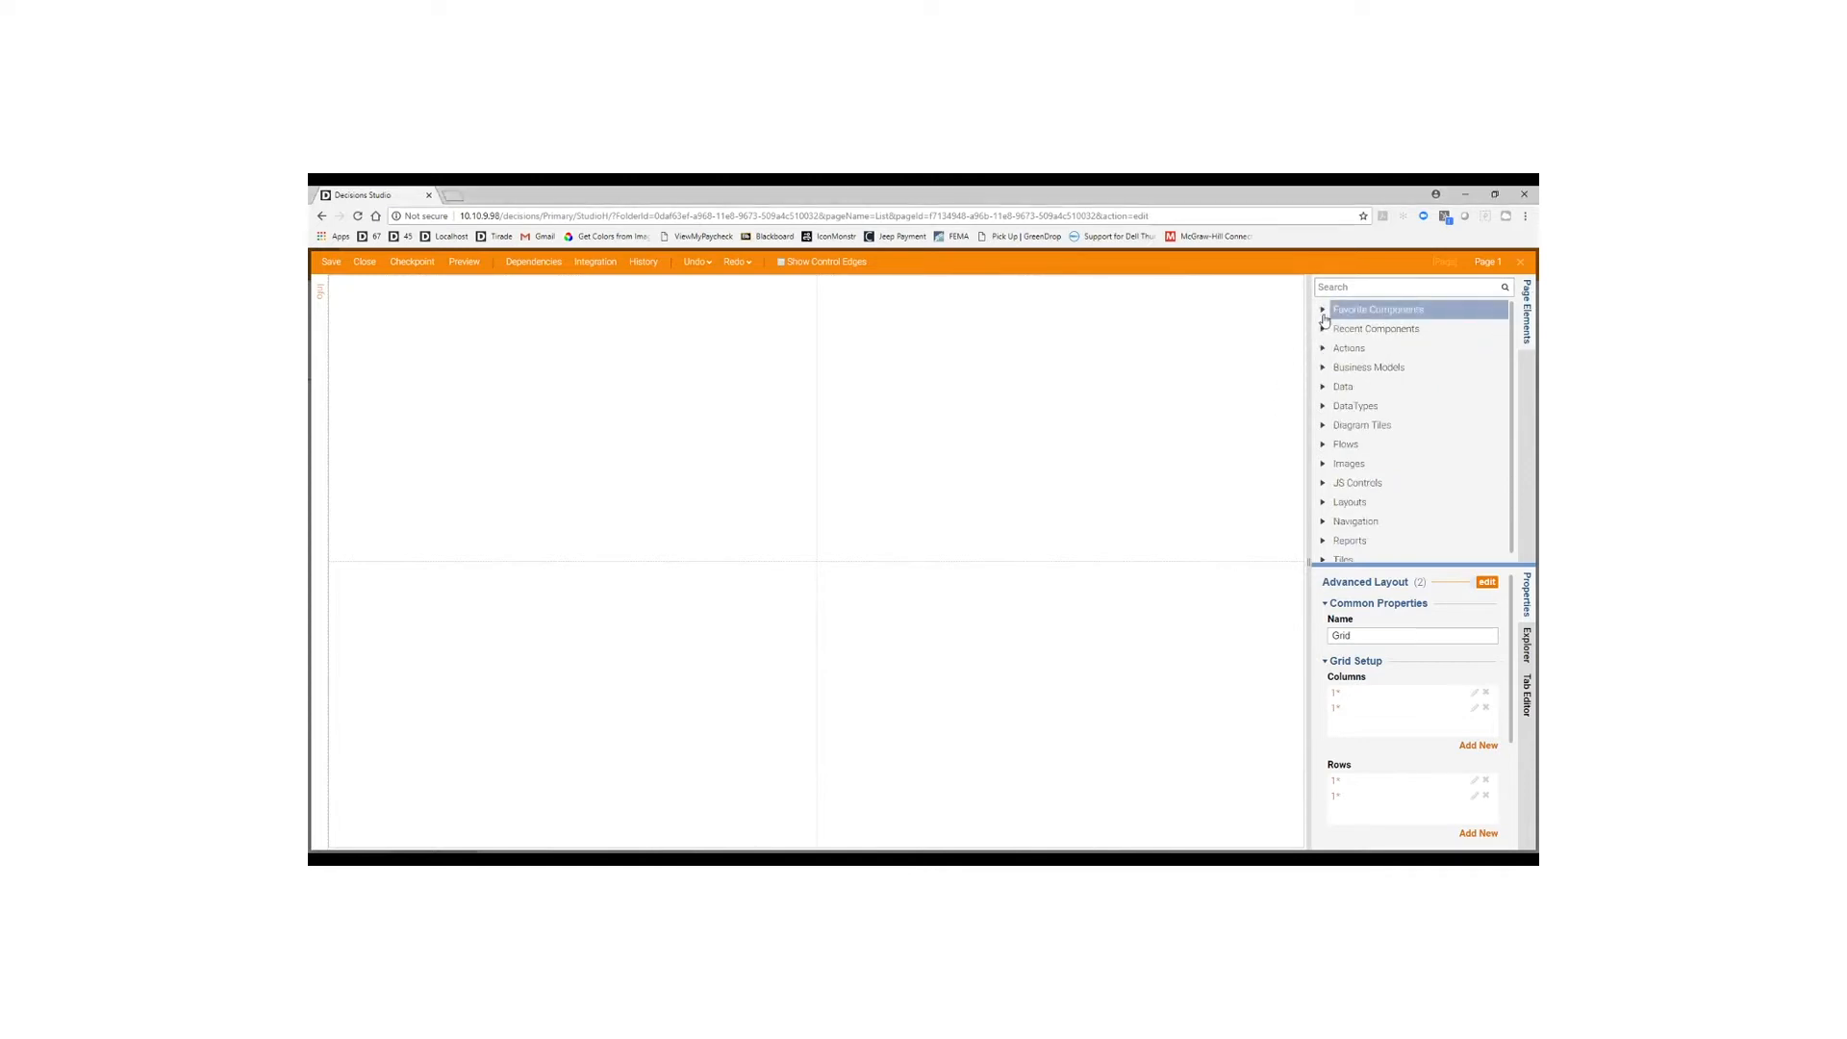
pyautogui.click(1323, 558)
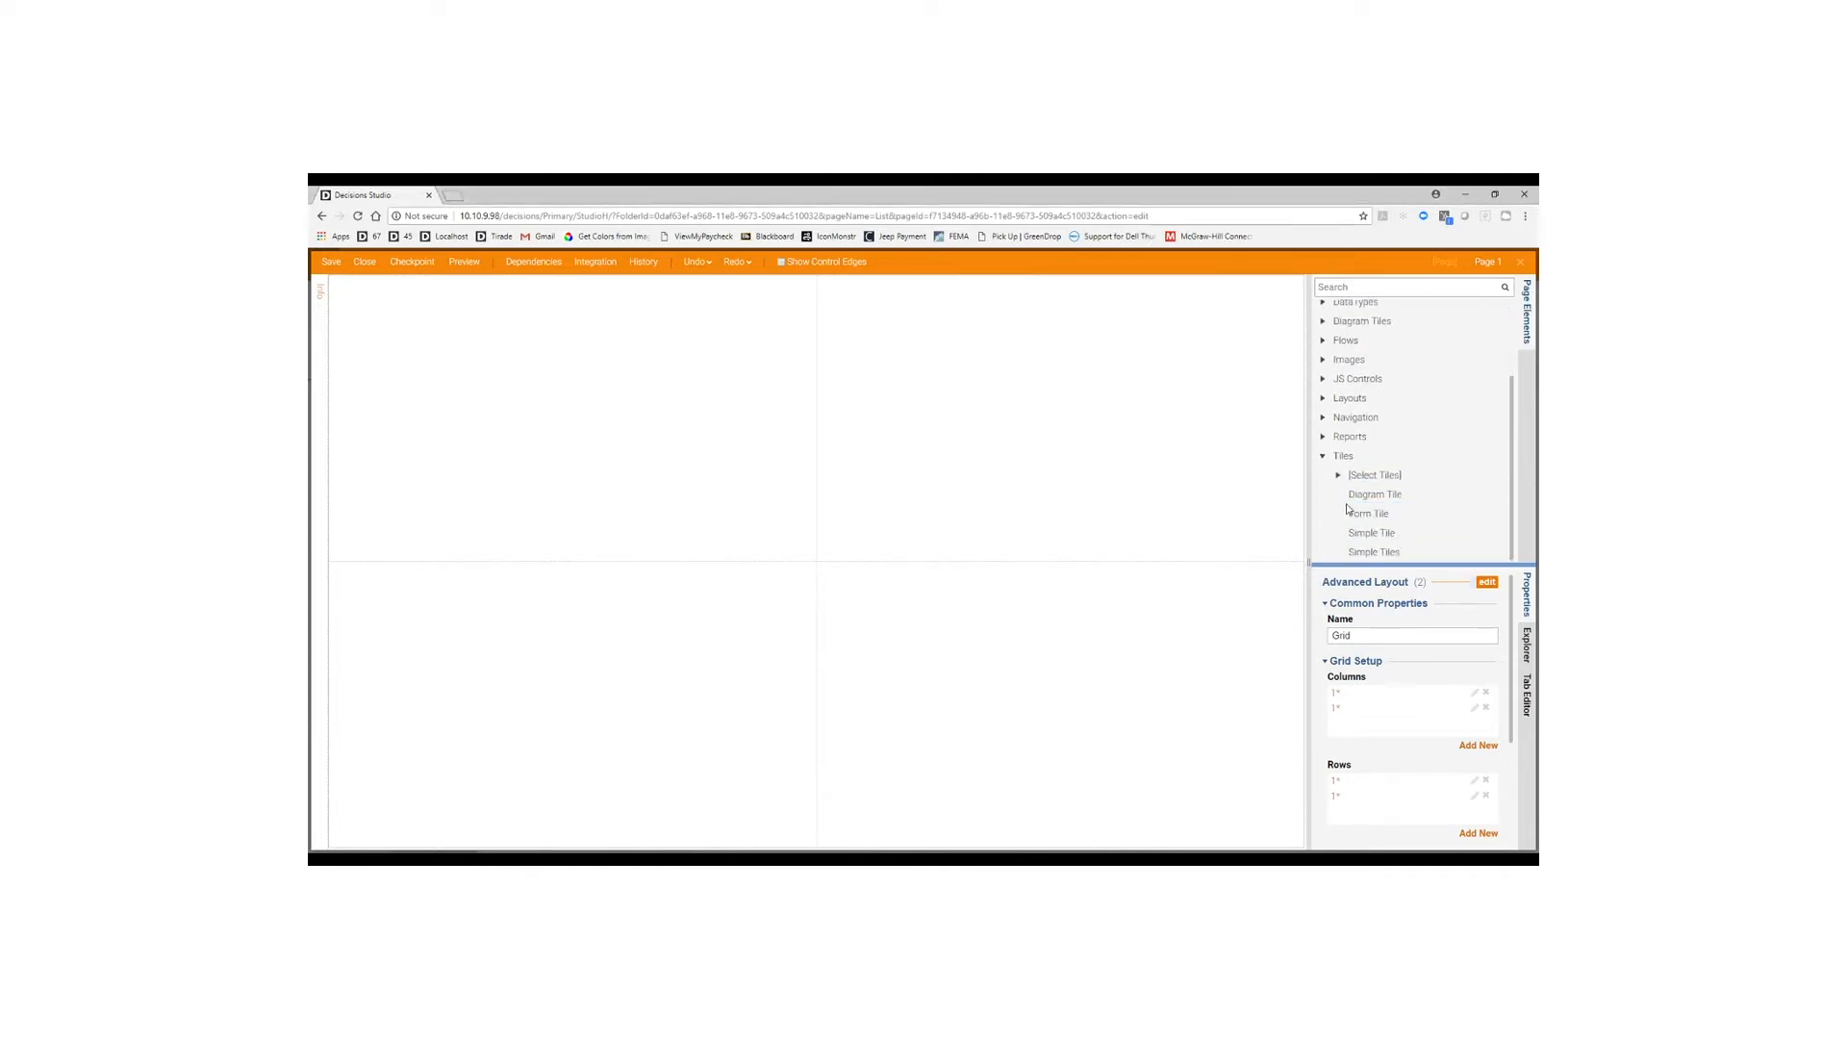
pyautogui.click(1392, 495)
pyautogui.moveTo(1397, 496); pyautogui.dragTo(608, 454)
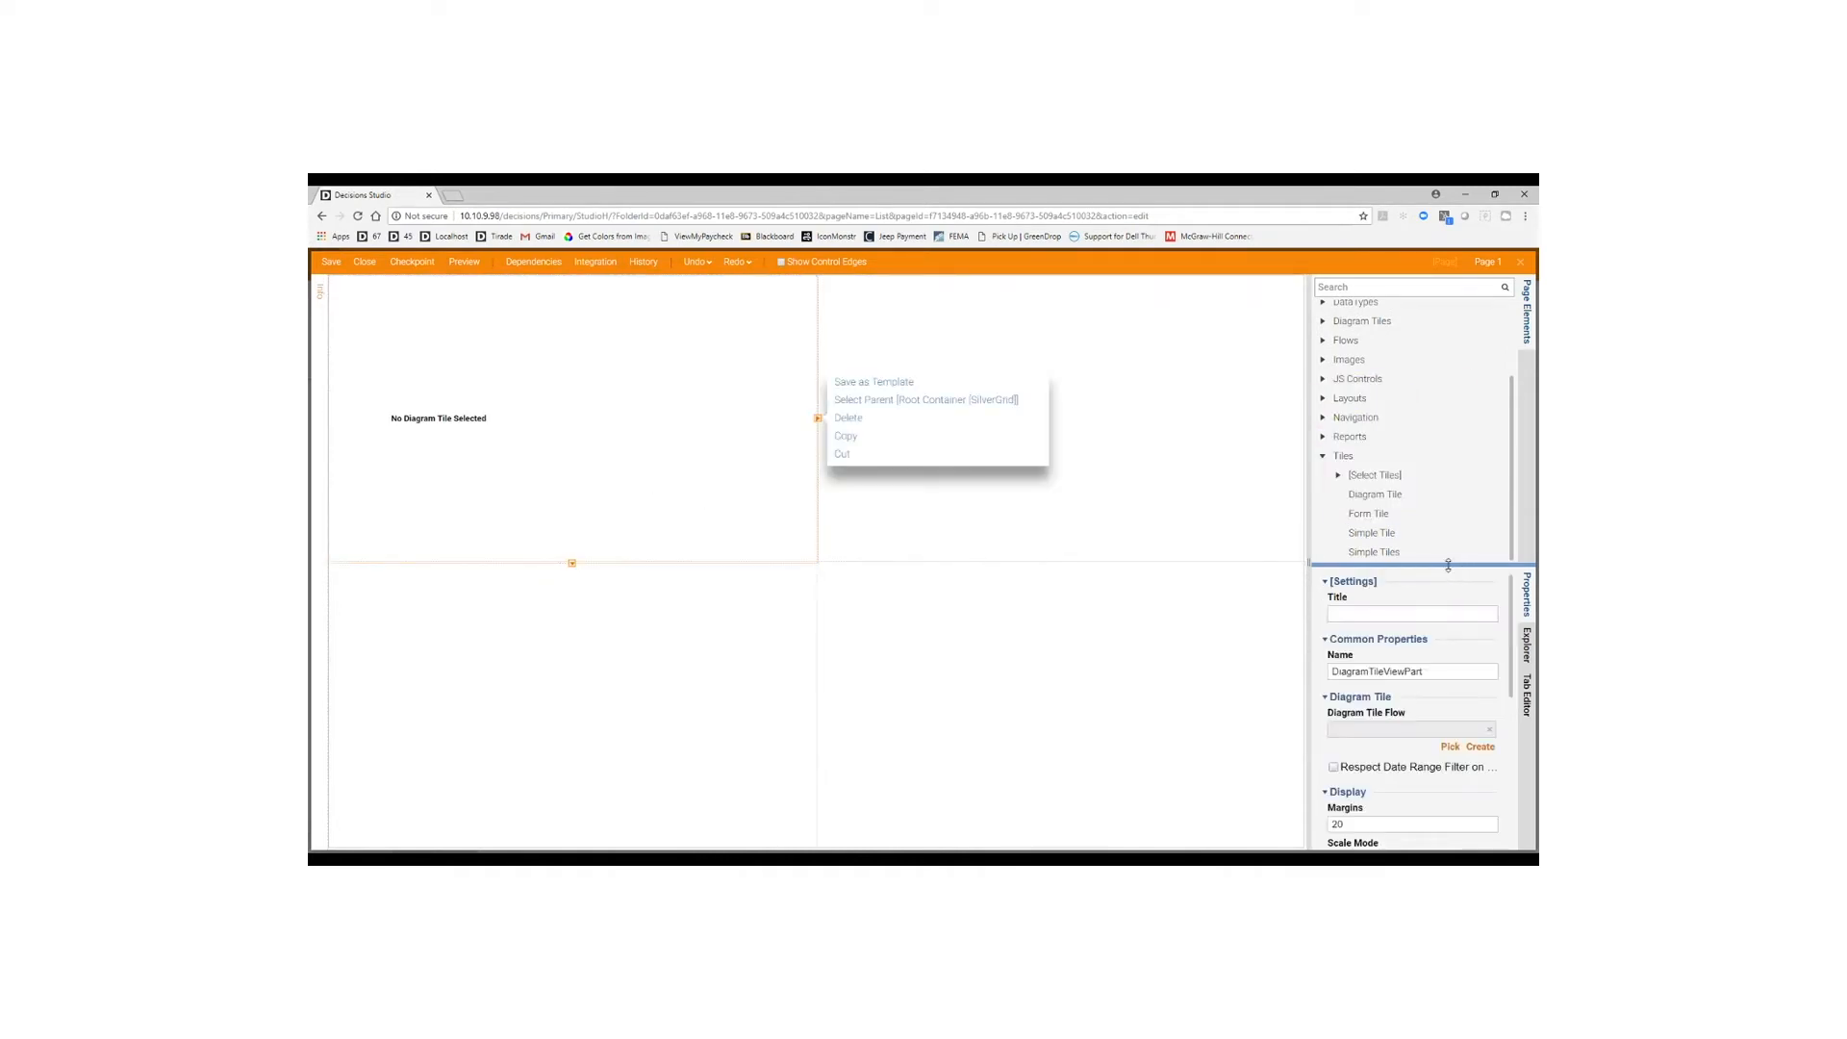
pyautogui.moveTo(1453, 565); pyautogui.dragTo(1433, 450)
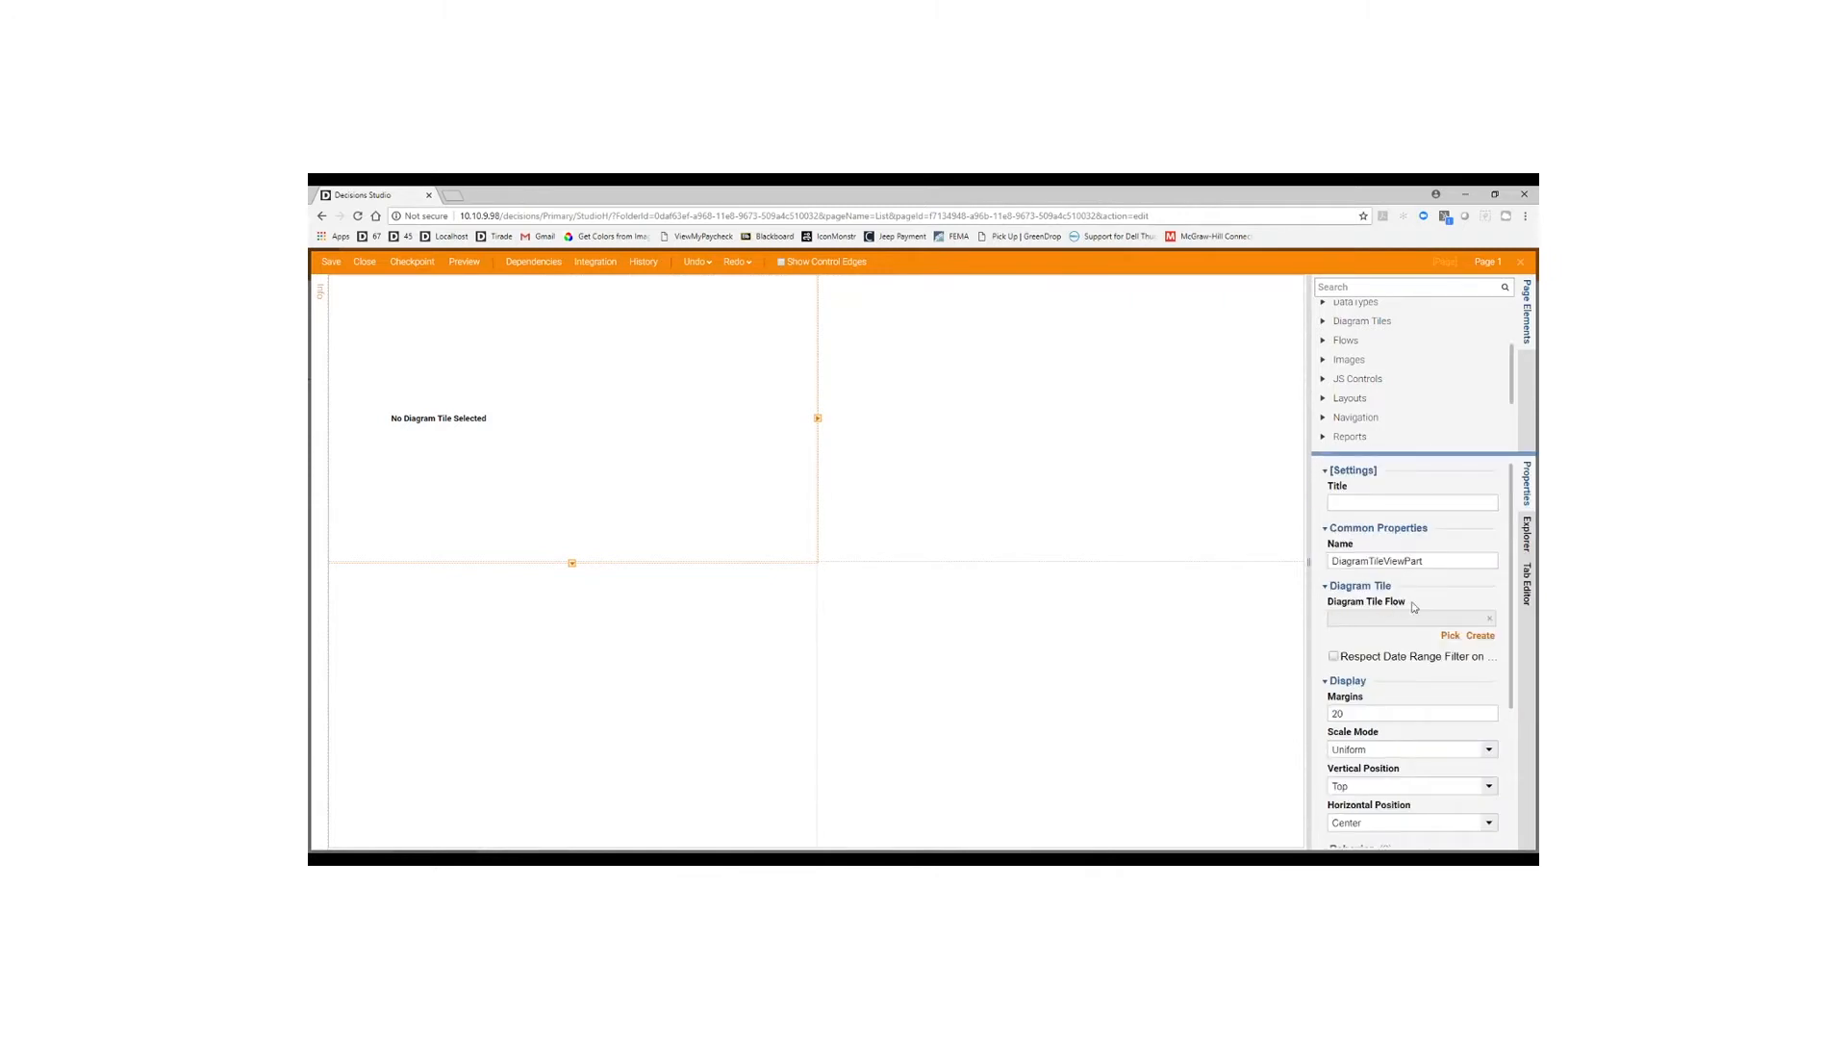
# Create a new diagram tile flow named 'Accounts Count' and open it.
pyautogui.click(1481, 637)
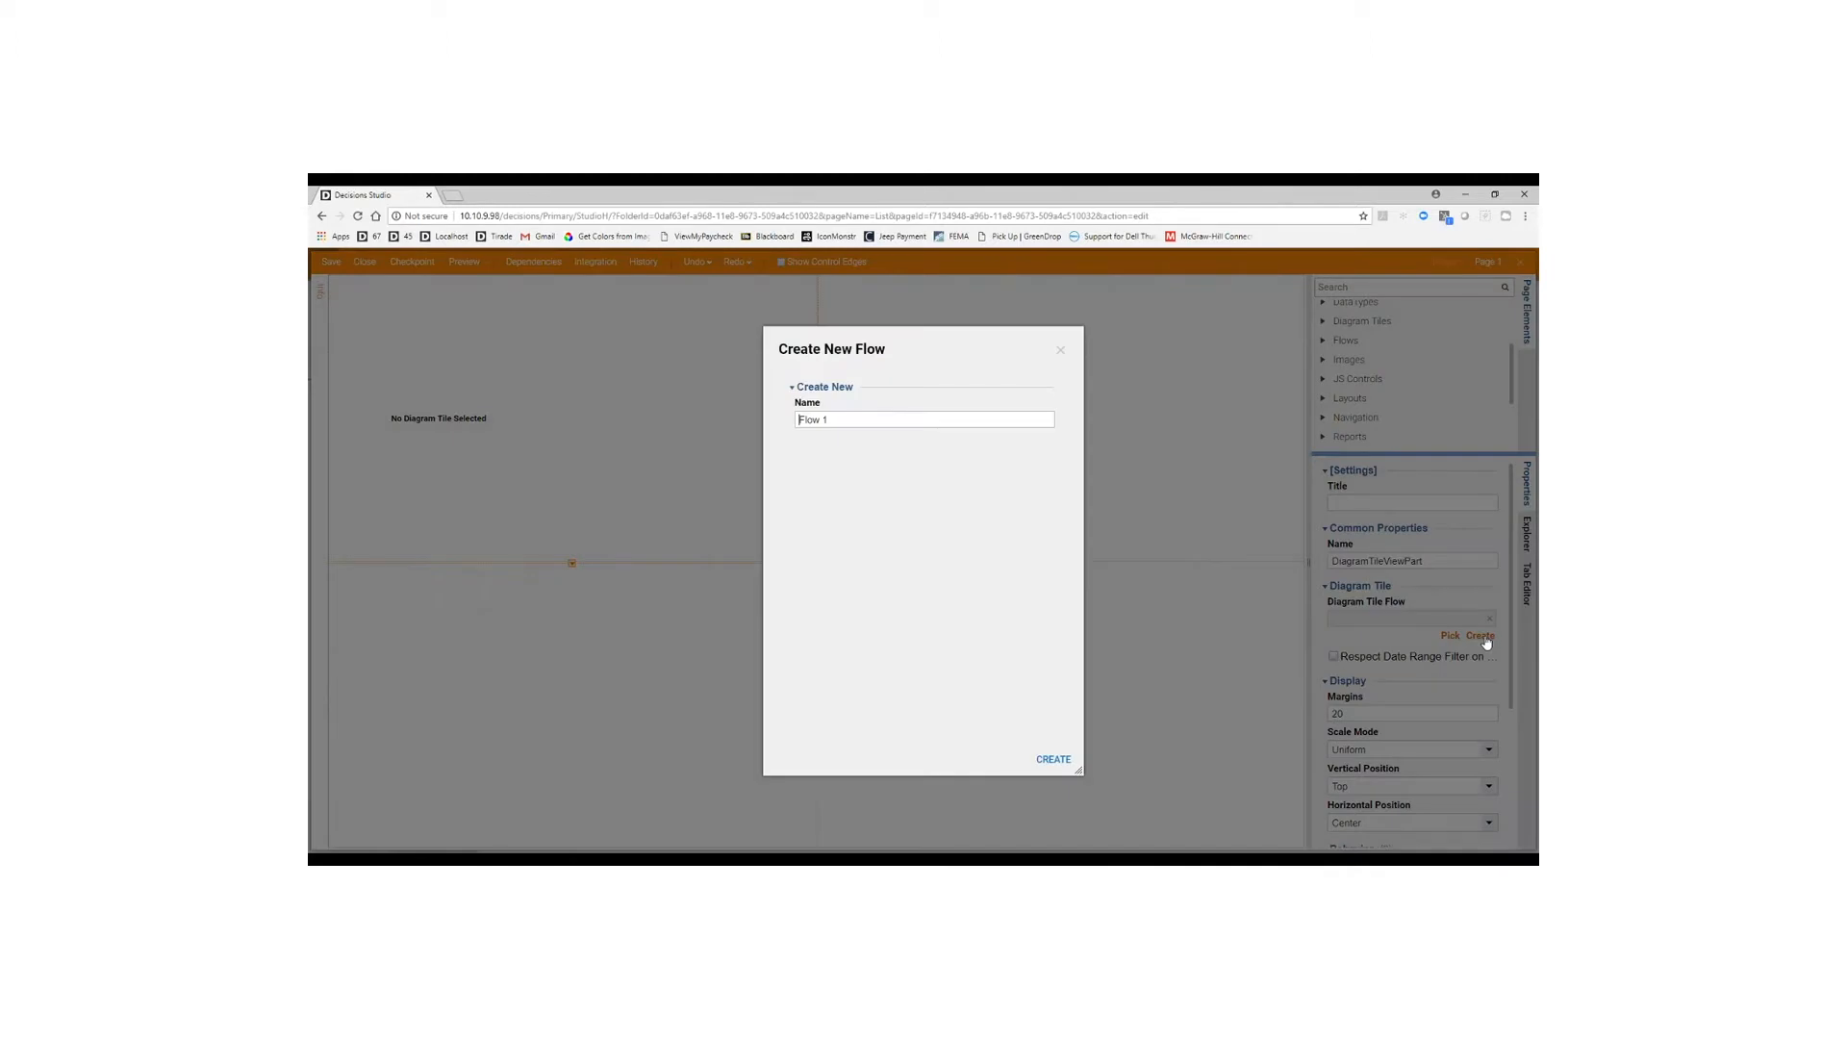
pyautogui.hotkey('ctrl', 'a')
pyautogui.write('Accounts Count')
pyautogui.click(1053, 759)
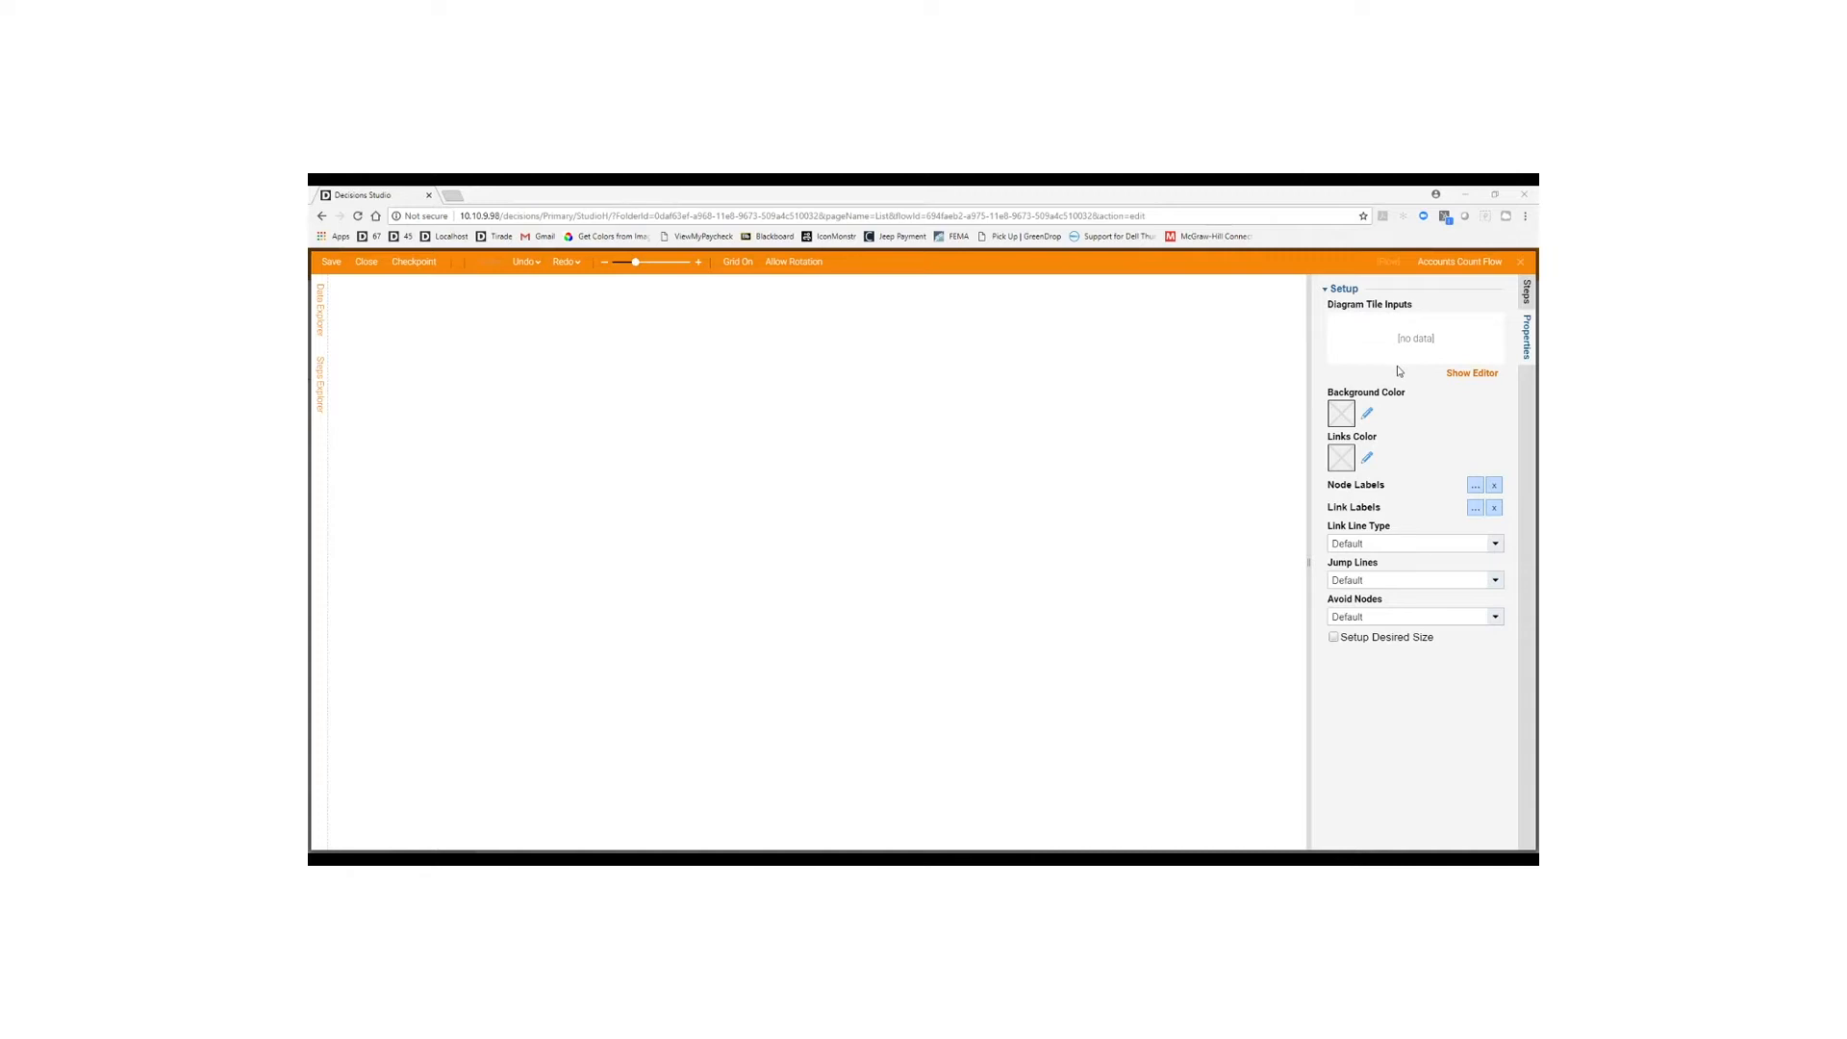
# Add a diagram tile input named AccountsCount of type Int32.
pyautogui.click(1470, 373)
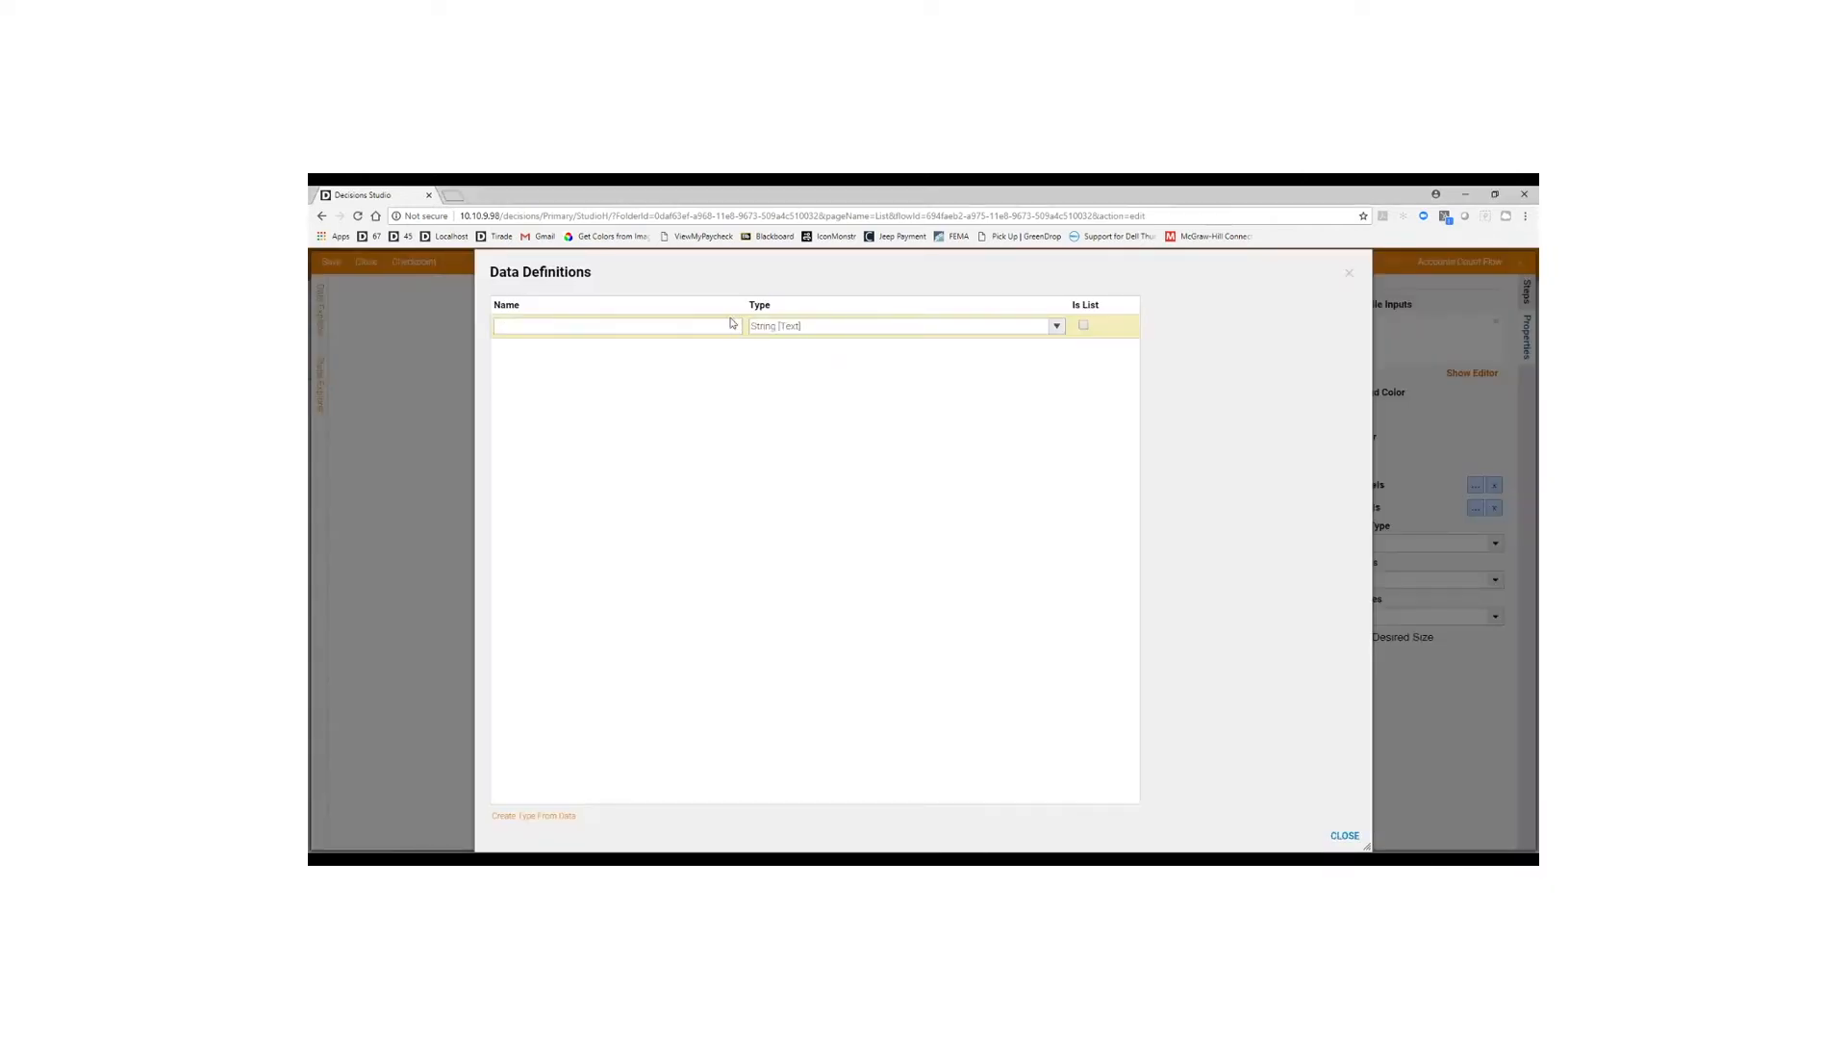
pyautogui.click(541, 327)
pyautogui.write('AccountsCount')
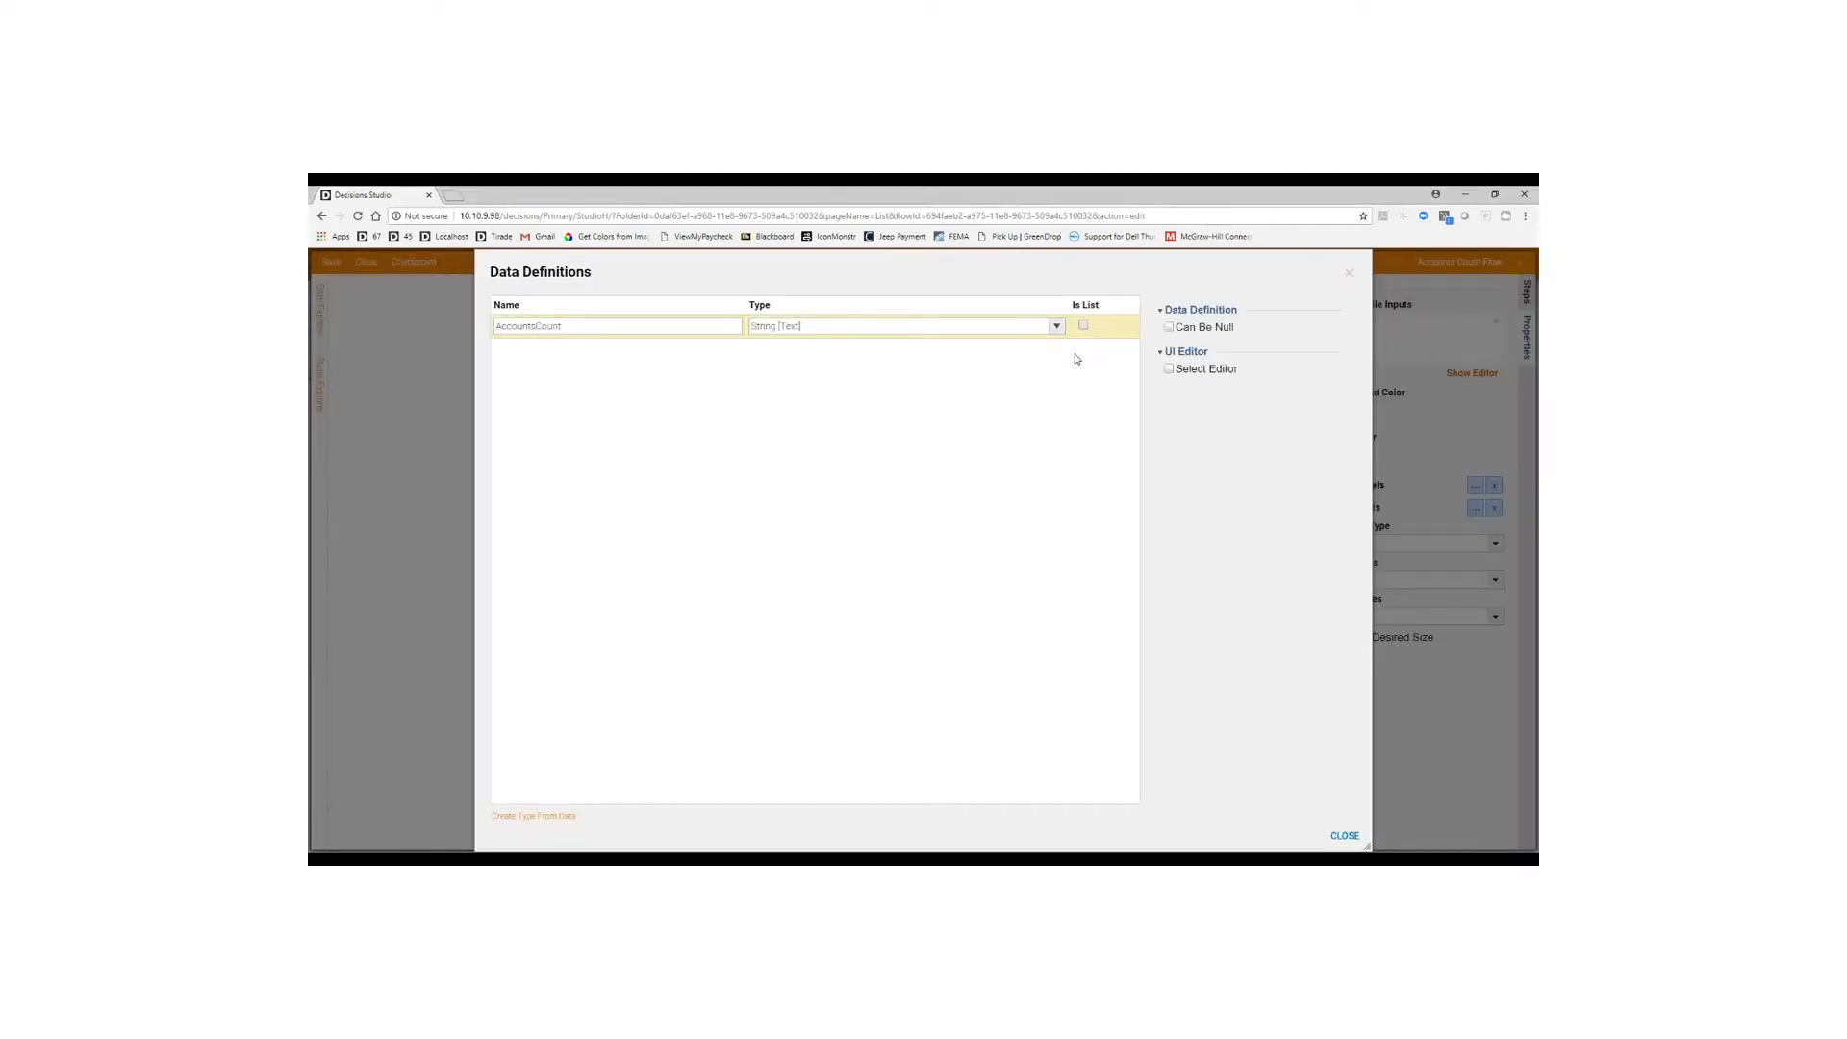
pyautogui.click(1047, 326)
pyautogui.click(786, 444)
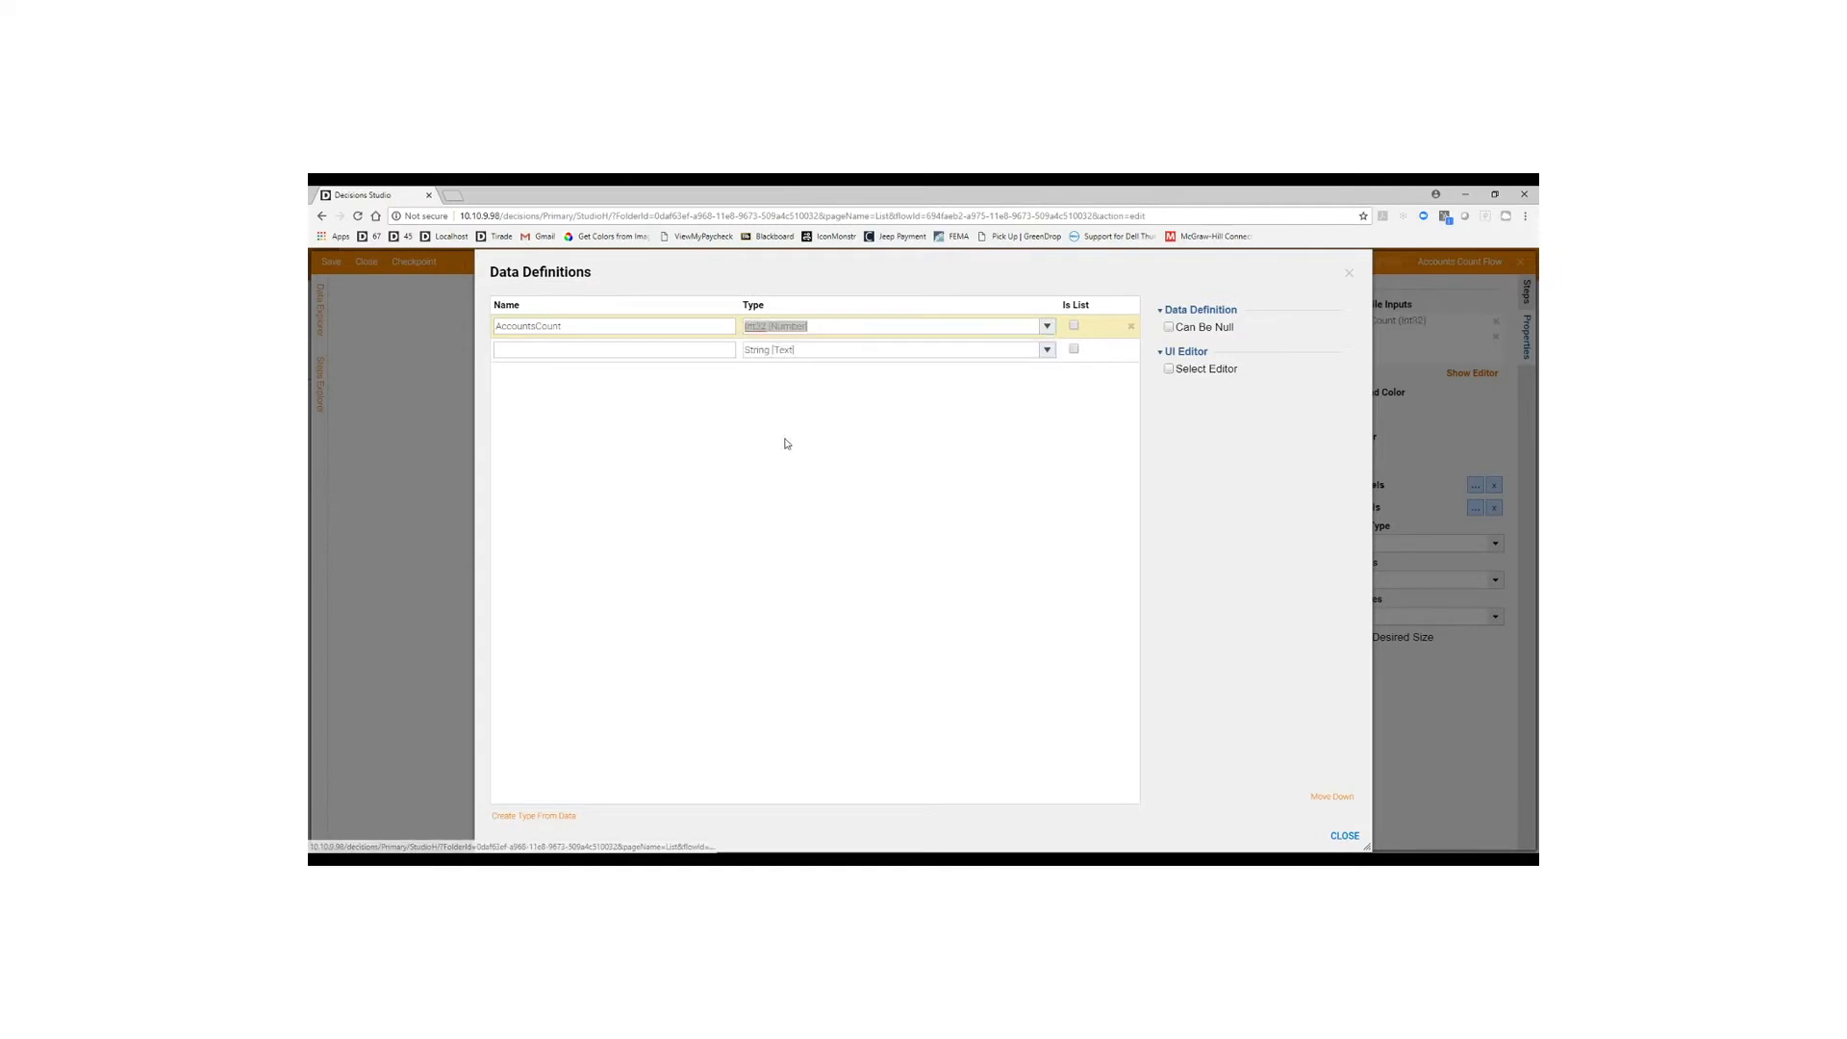
pyautogui.click(1345, 835)
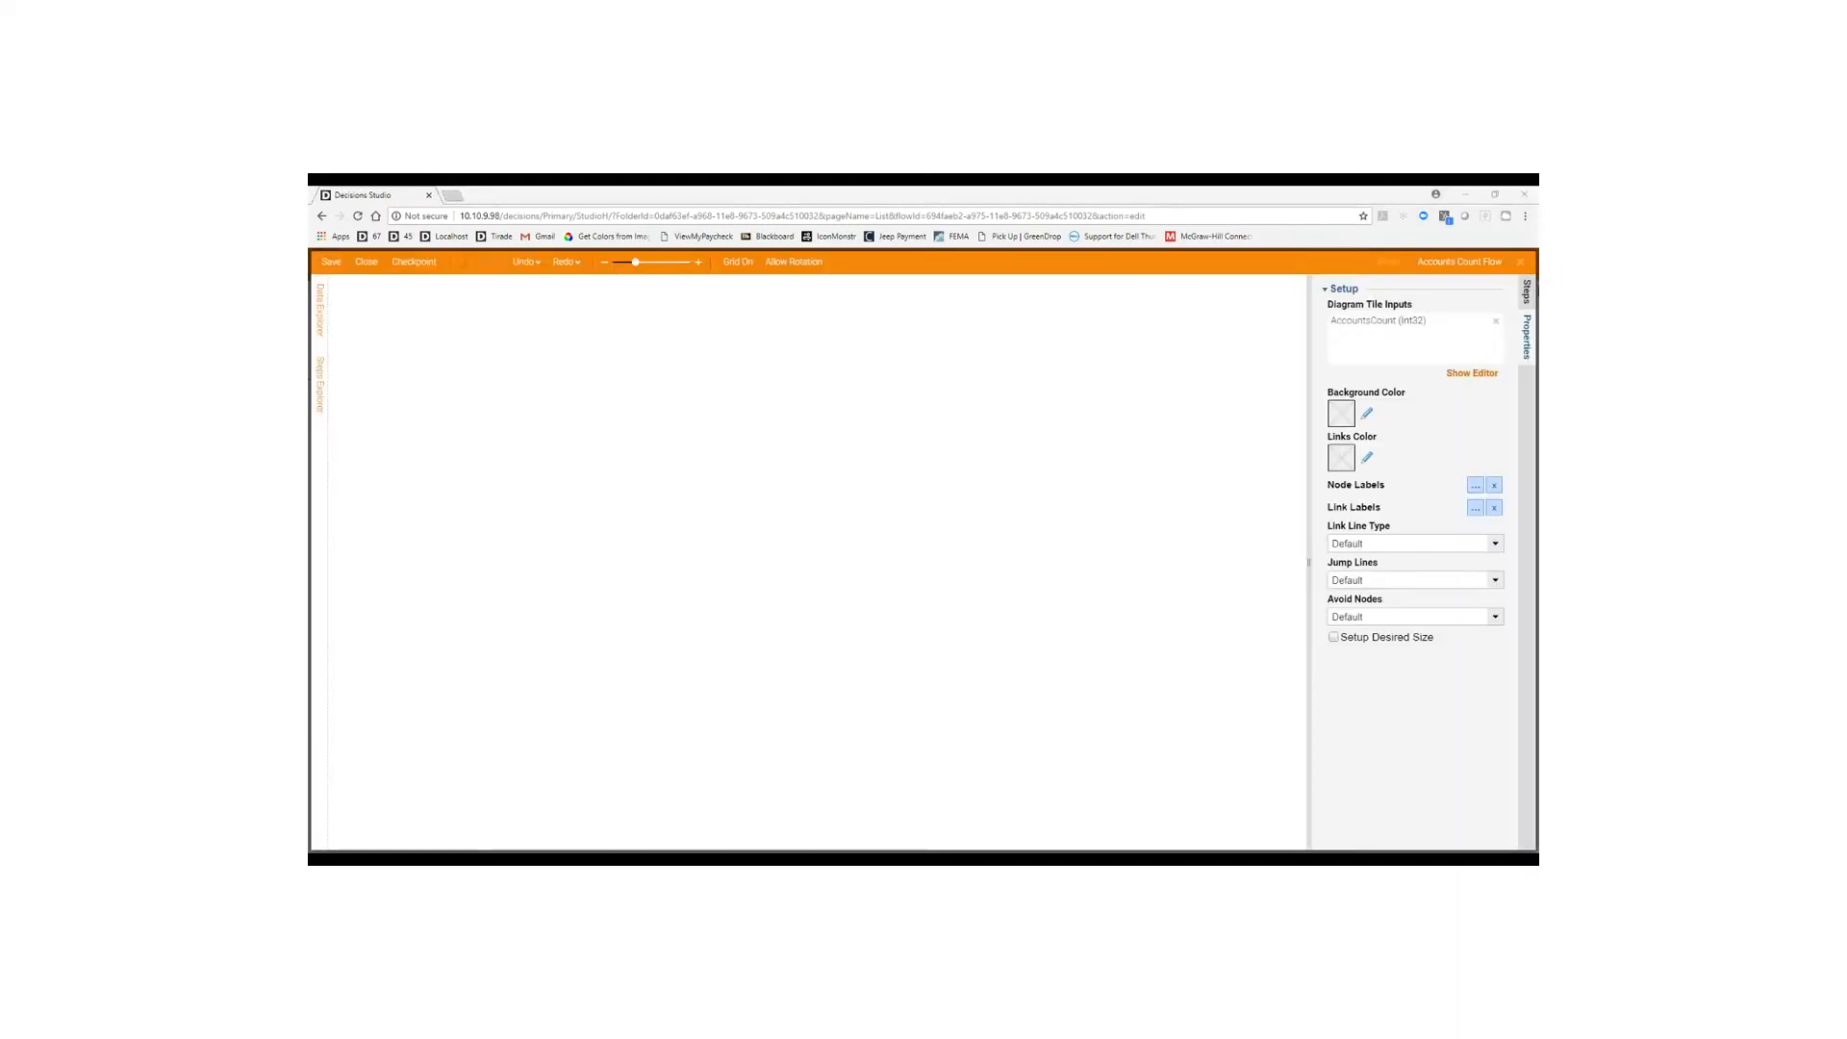
pyautogui.click(1524, 291)
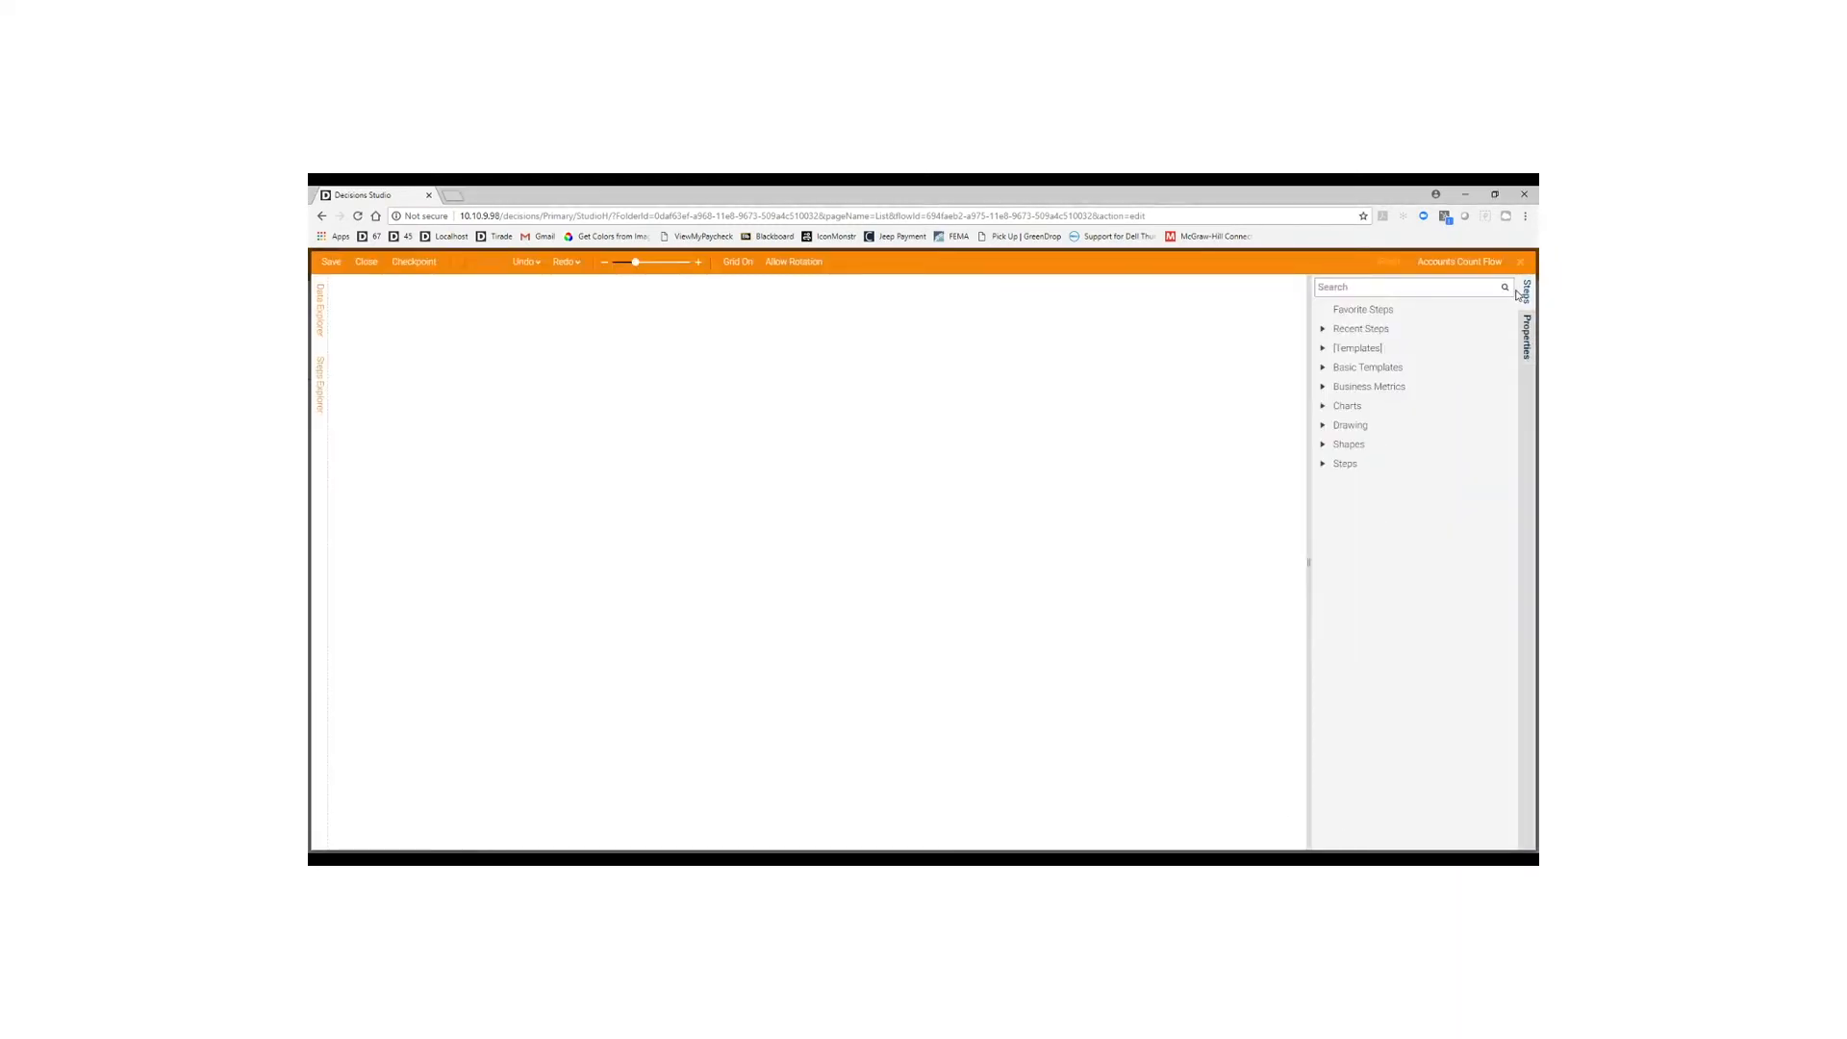
# Add a Semi Circle chart at the diagram's top-left with its border colour cleared.
pyautogui.click(1323, 406)
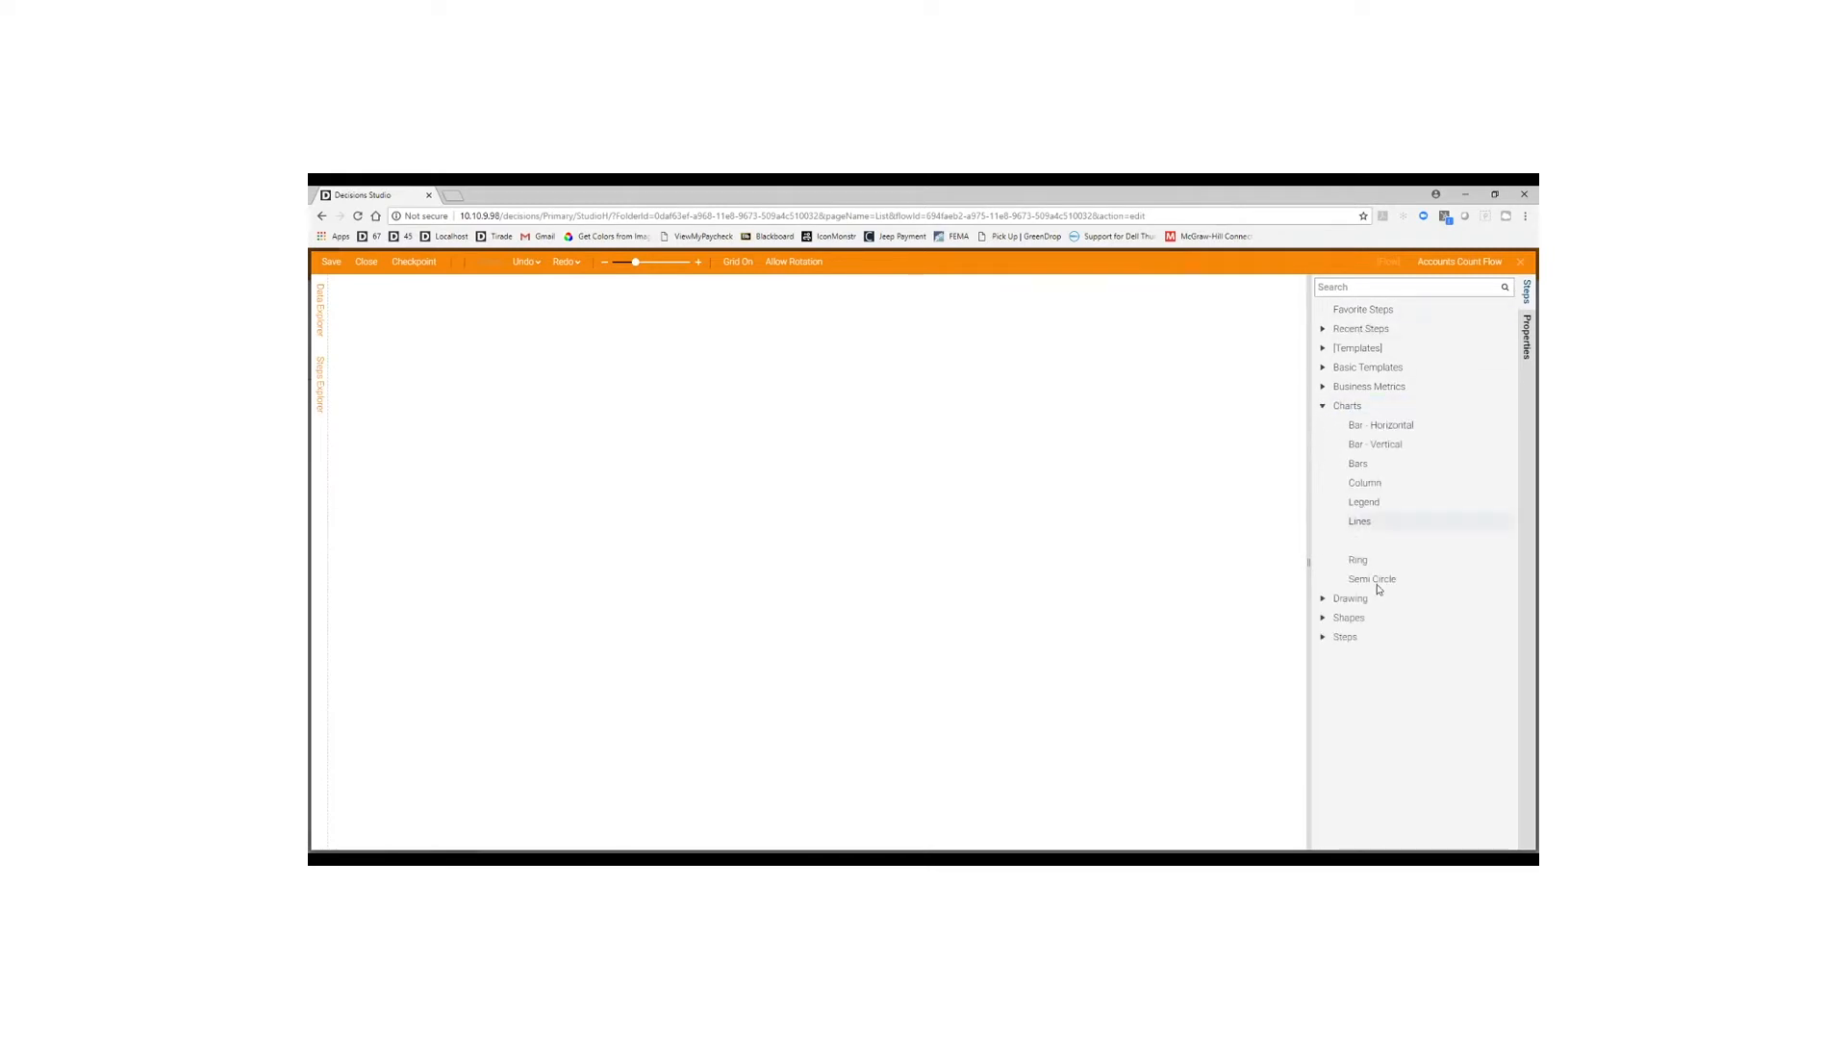
pyautogui.moveTo(1375, 581); pyautogui.dragTo(602, 437)
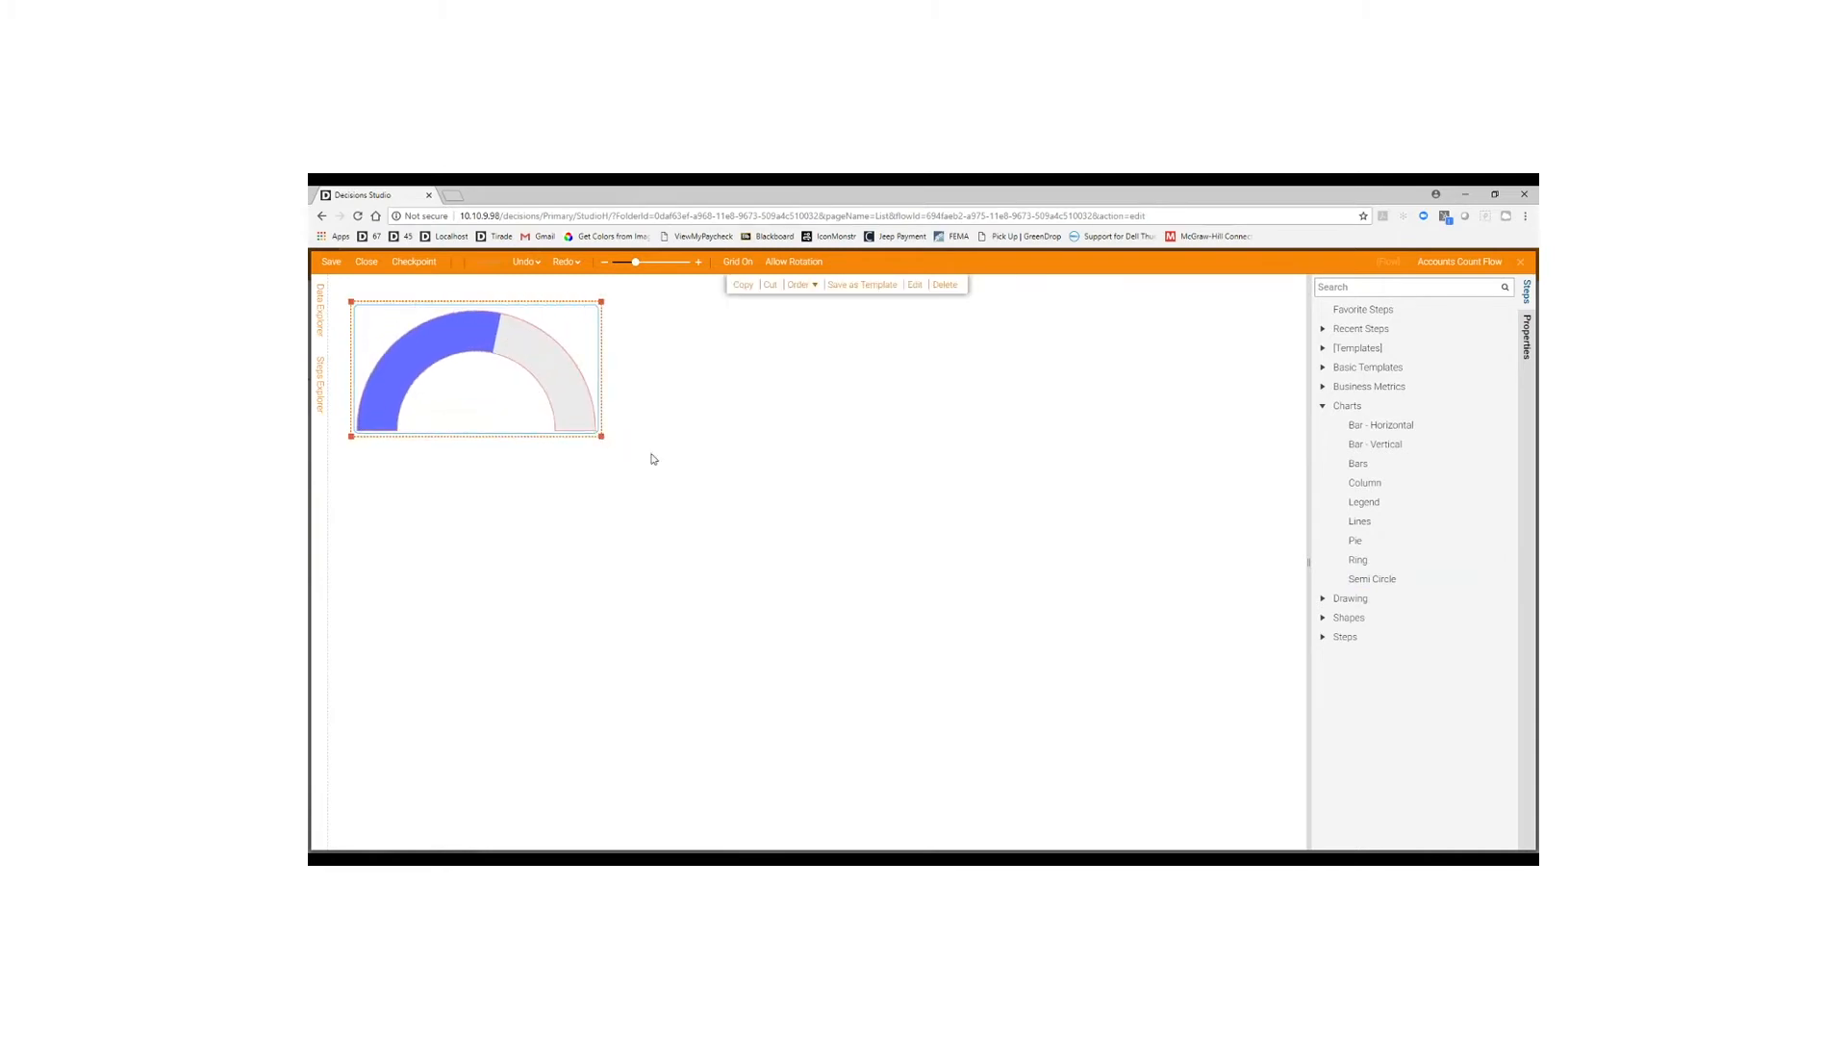
pyautogui.click(1526, 337)
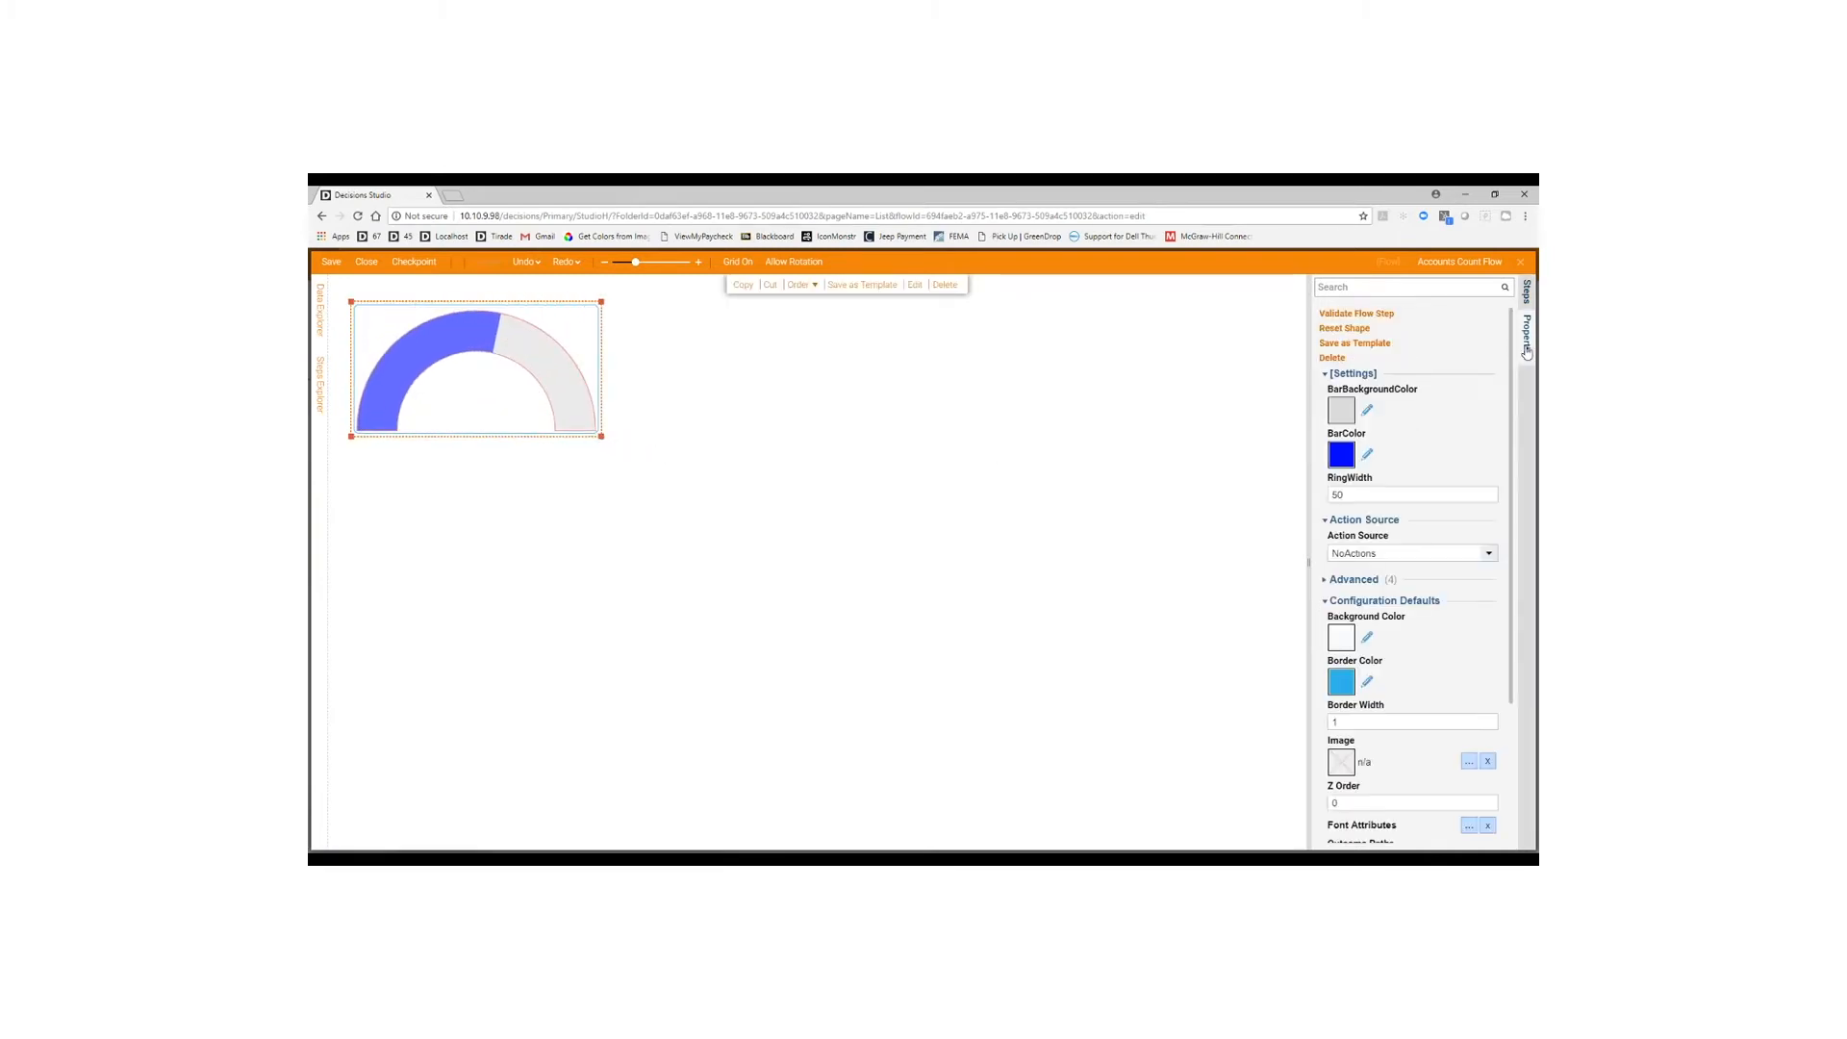
pyautogui.click(1367, 682)
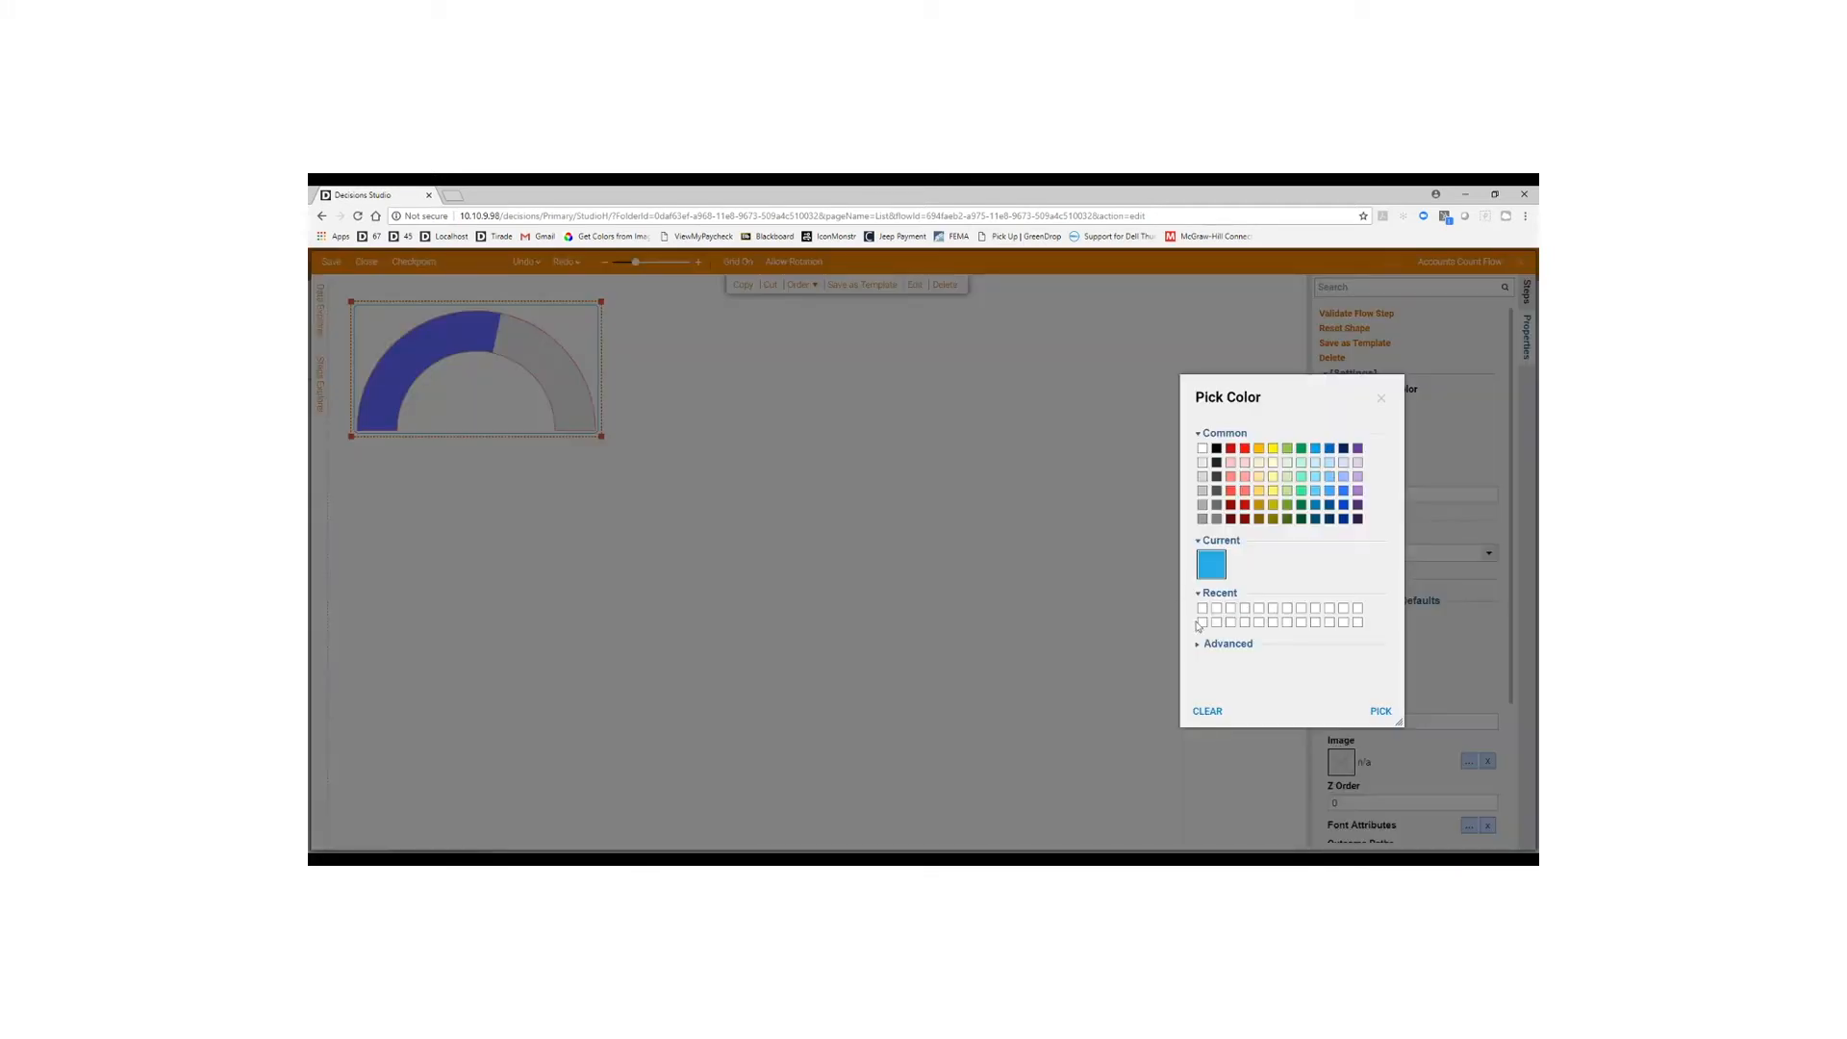
pyautogui.click(1205, 713)
pyautogui.scroll(-2, 1394, 775)
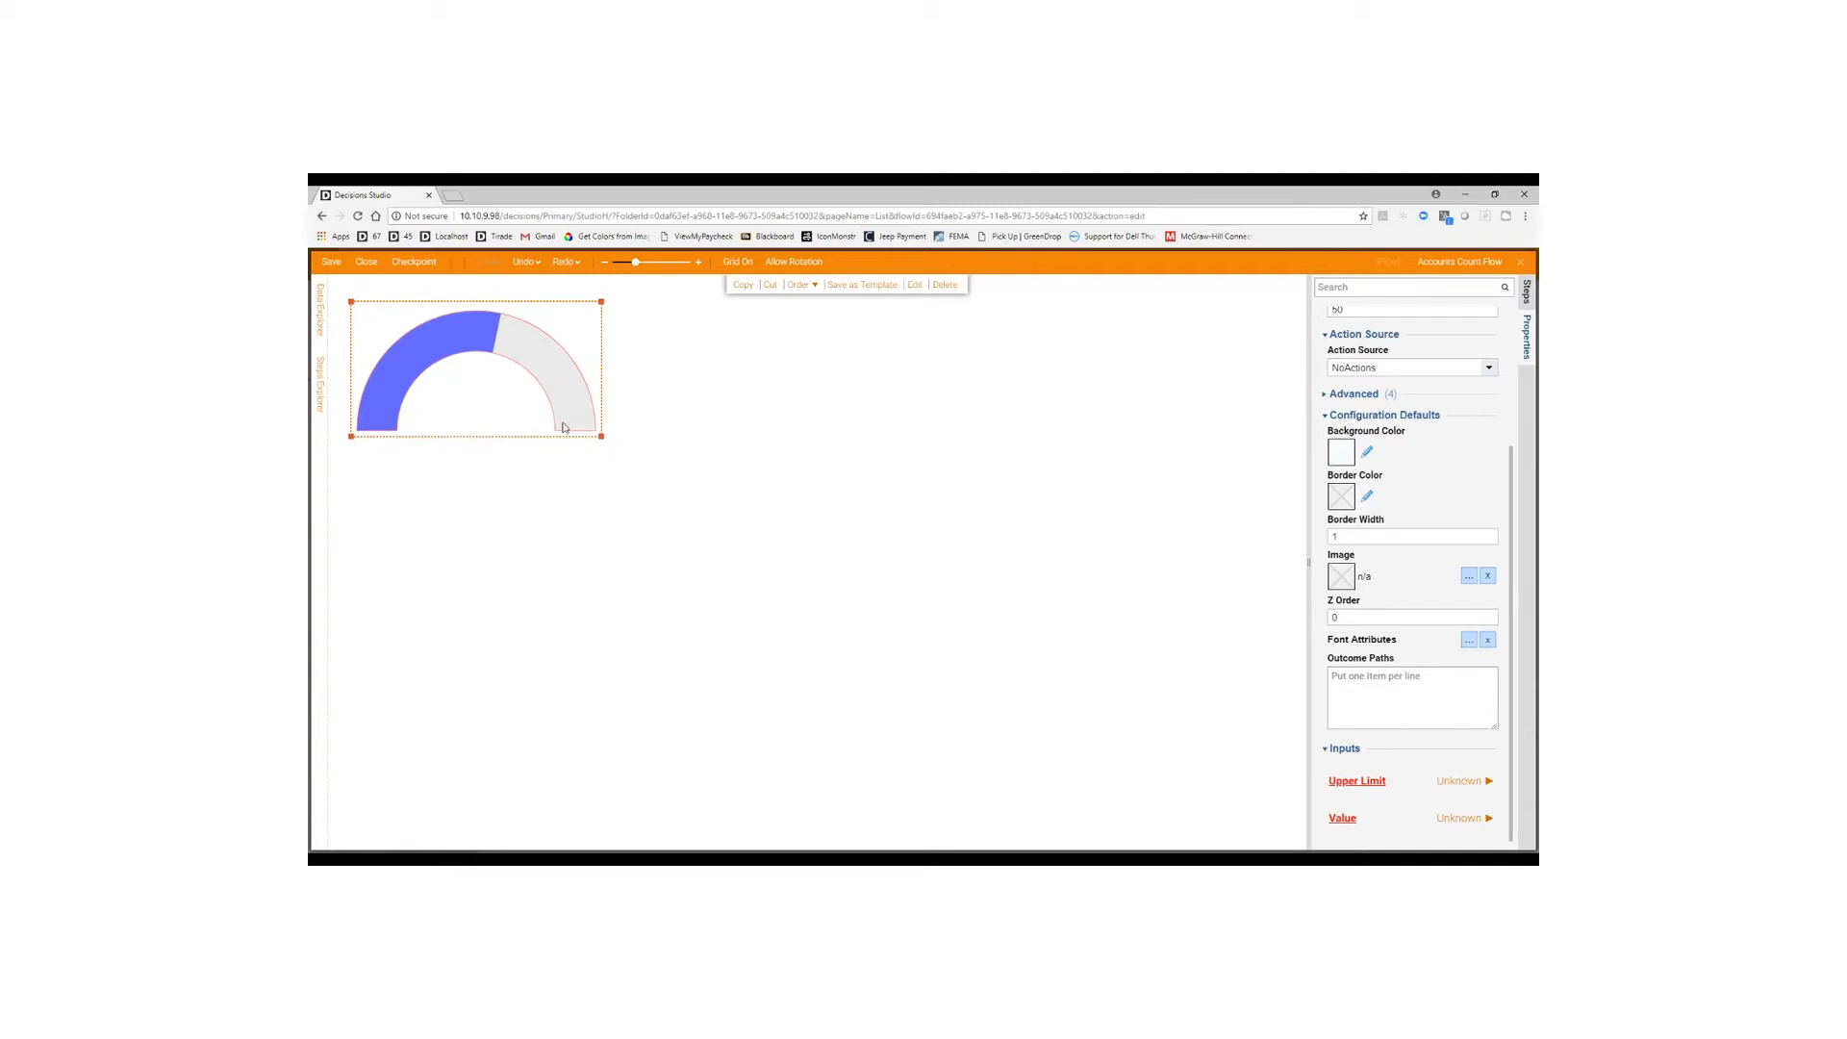
# Set the gauge's Upper Limit to constant 30 and map its Value from Accounts Count.
pyautogui.click(1460, 781)
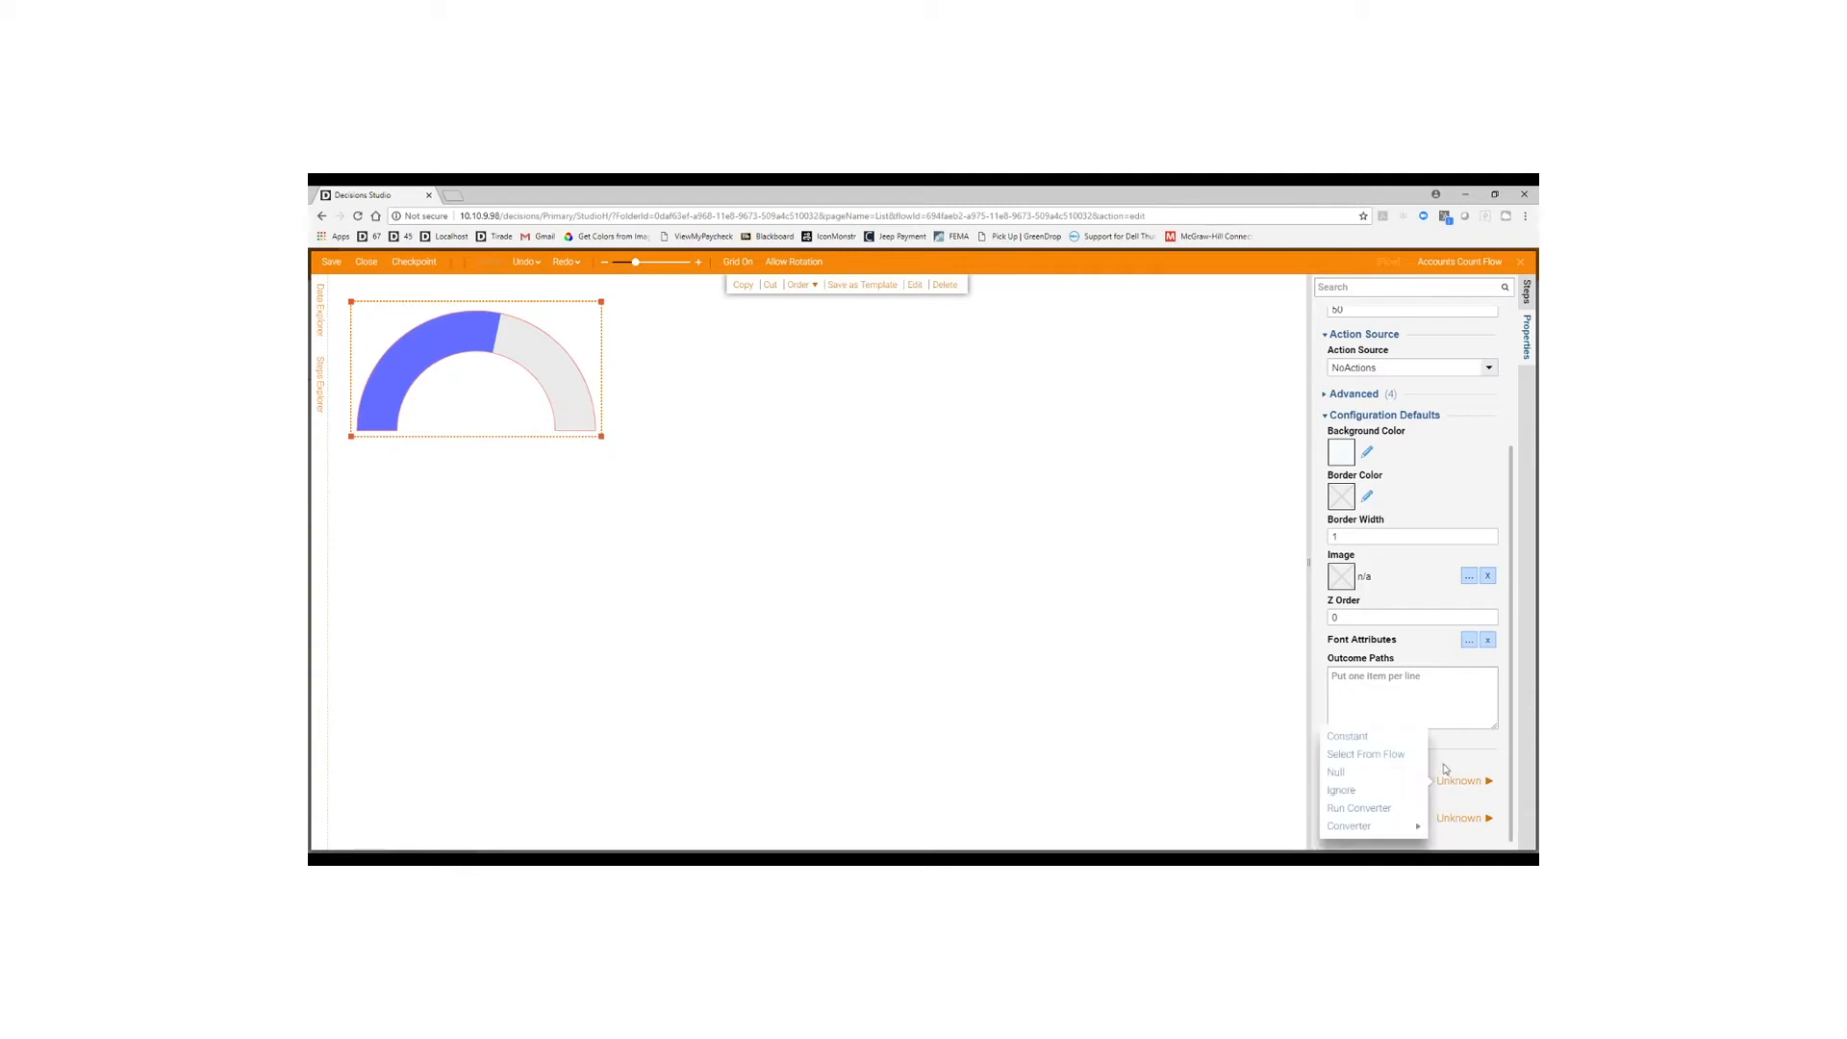
pyautogui.click(1390, 736)
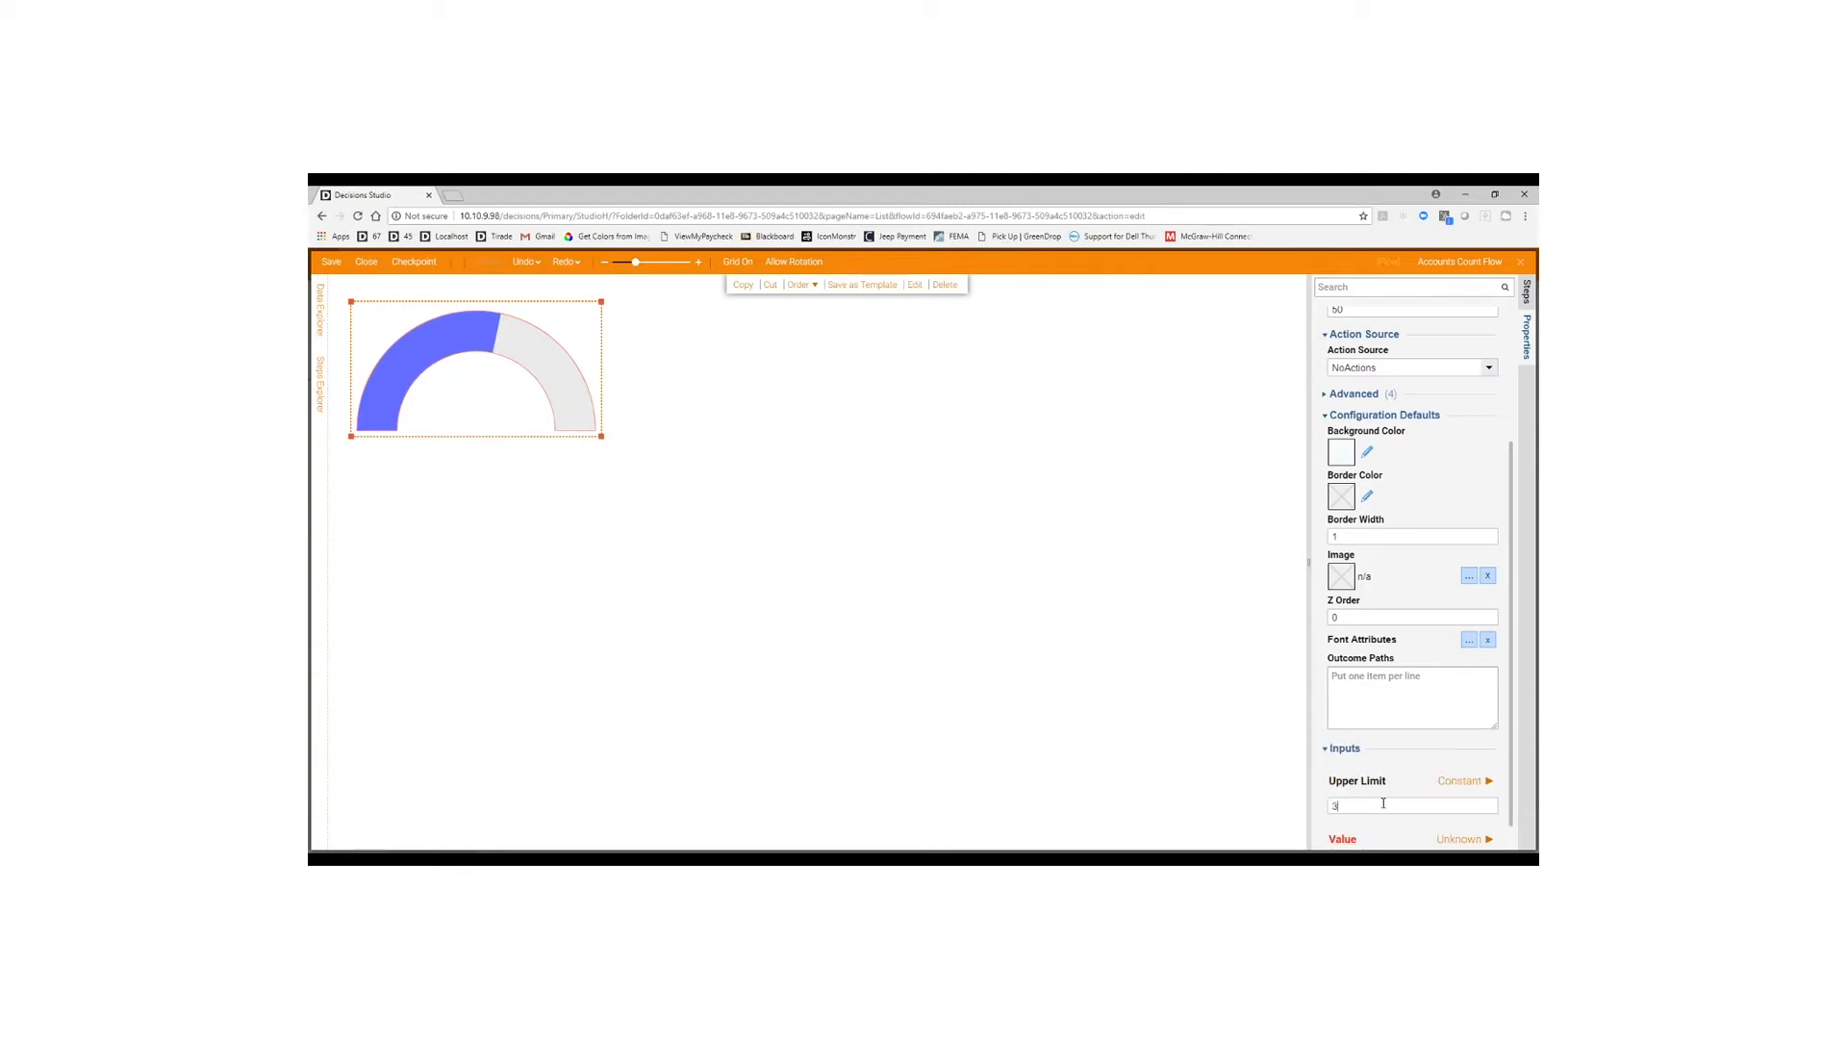
pyautogui.scroll(-1, 1395, 789)
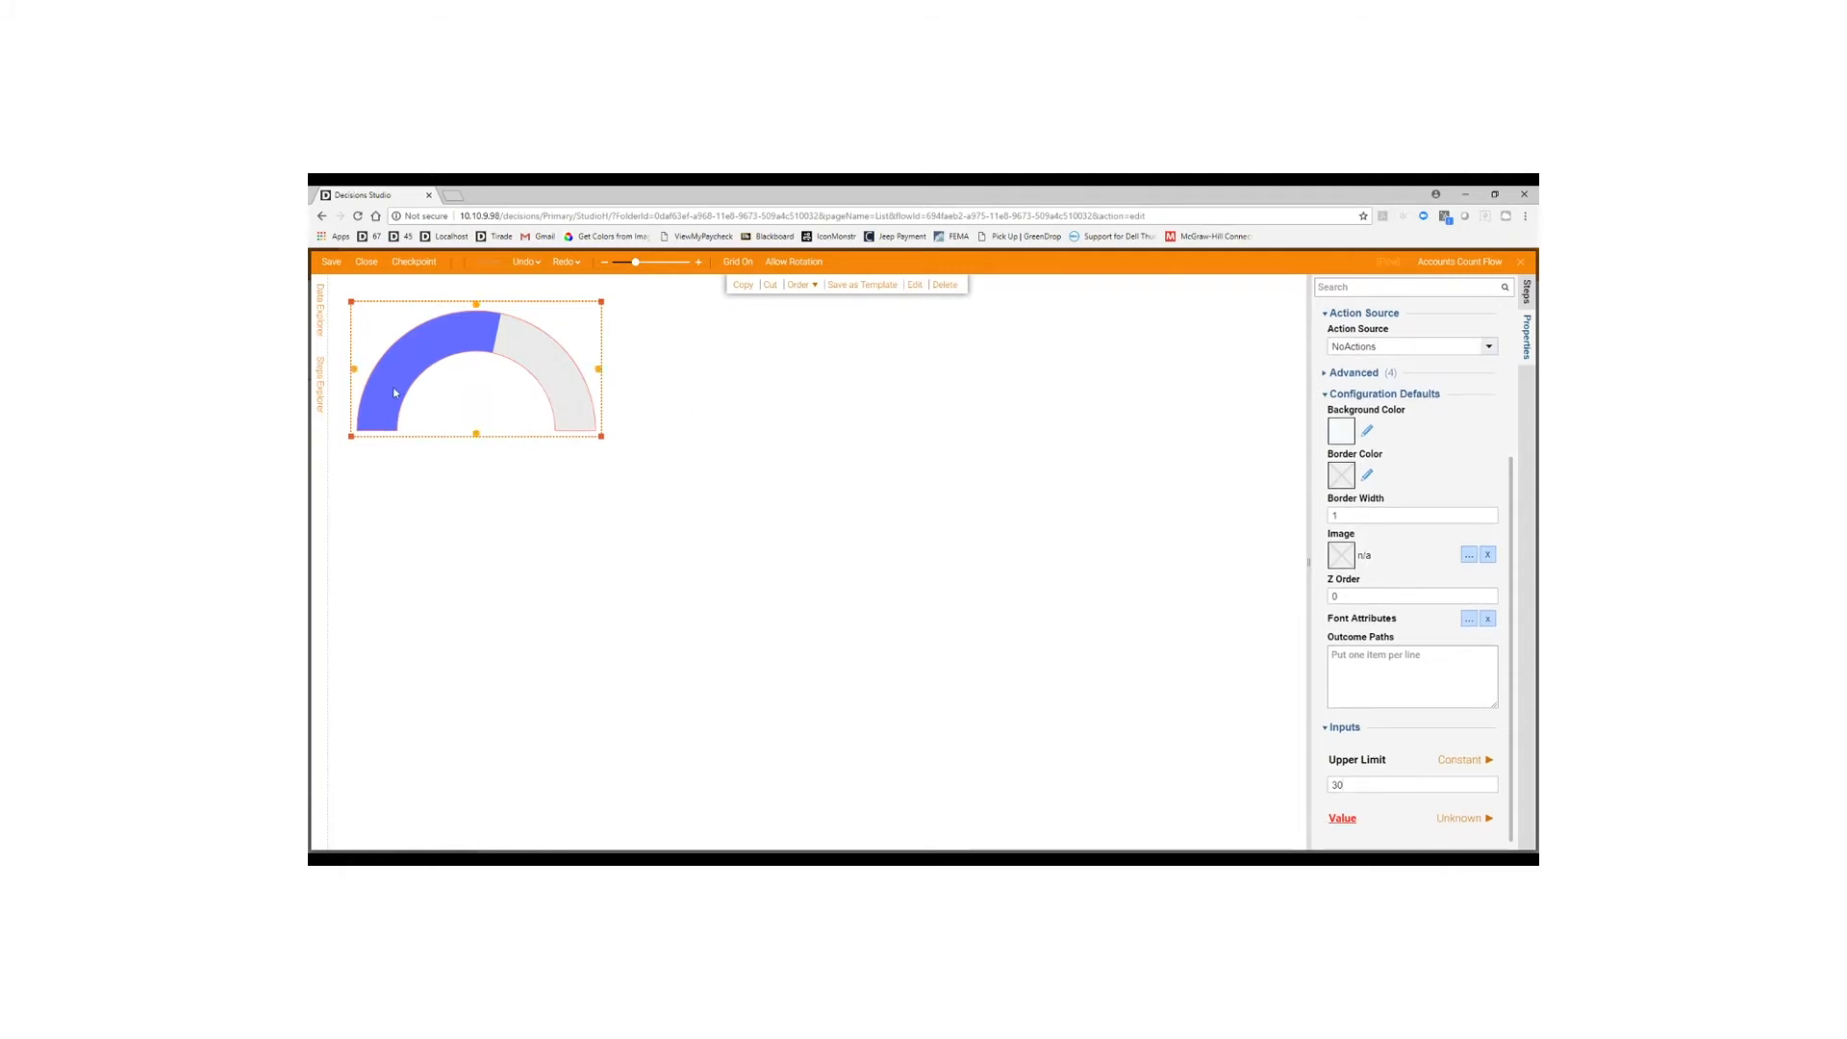
pyautogui.click(1461, 818)
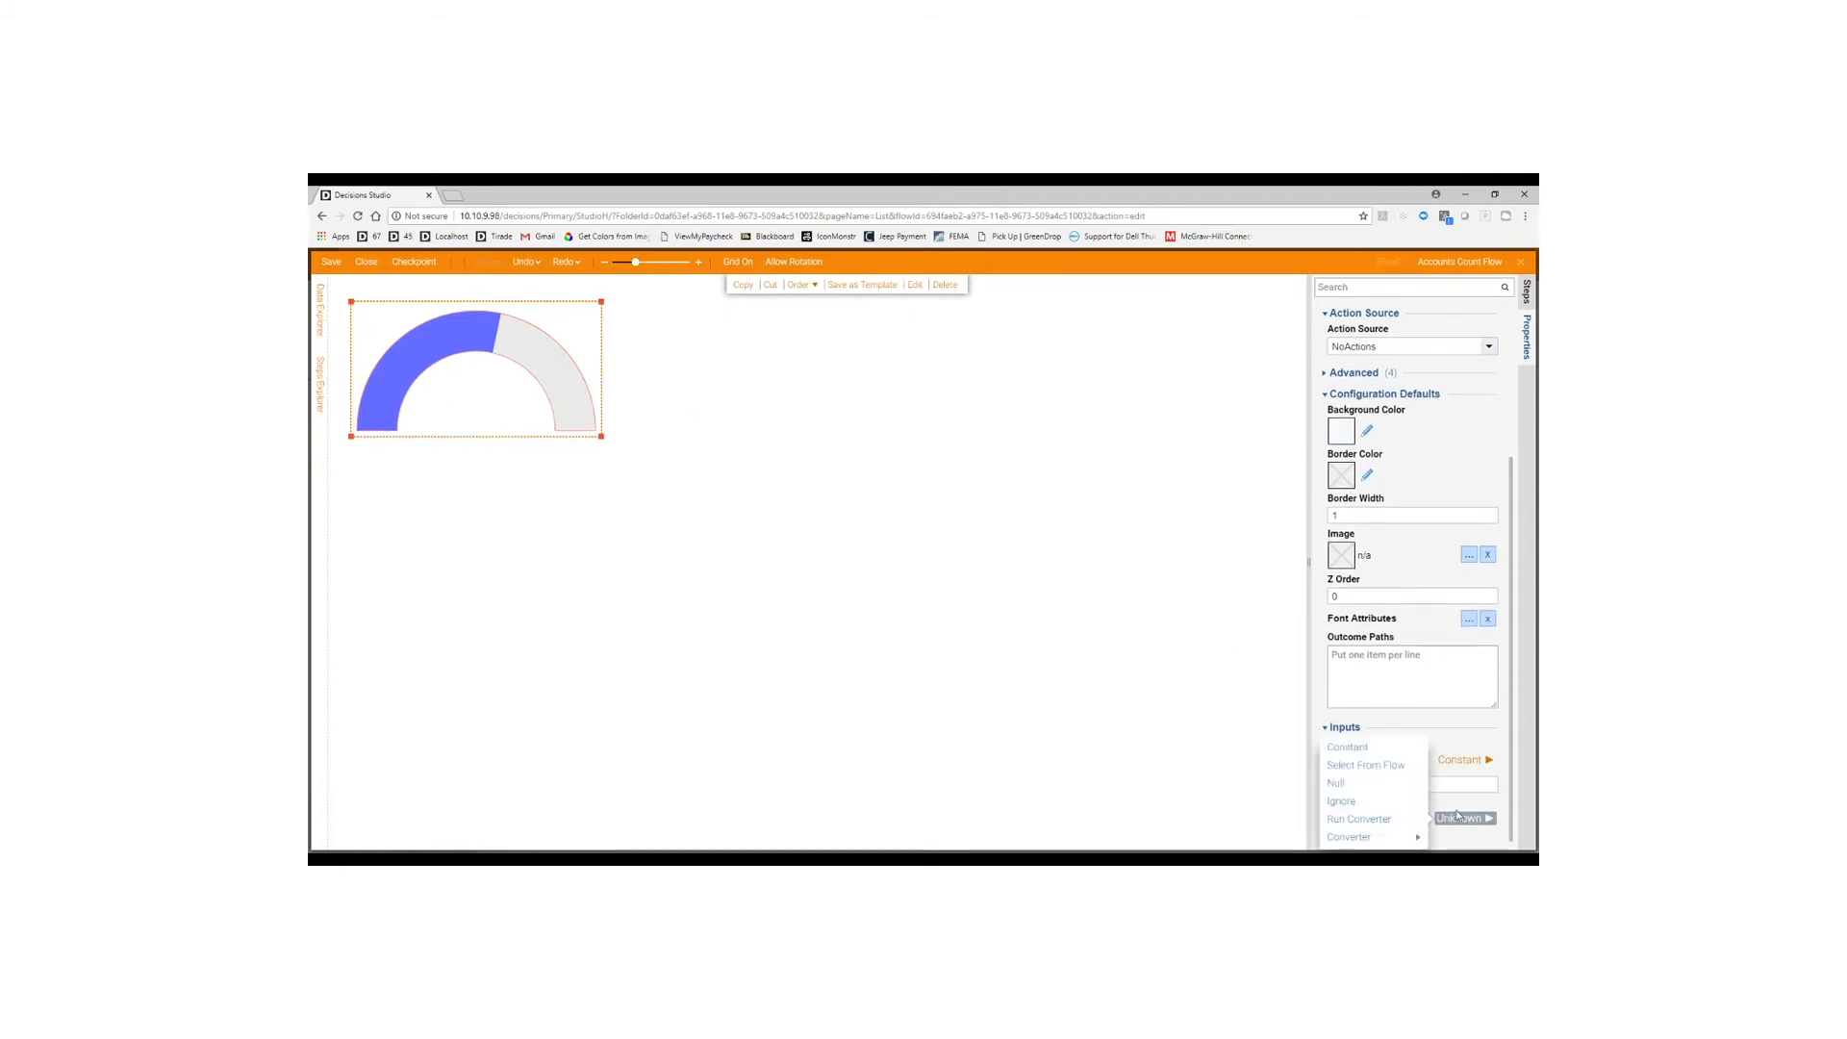
pyautogui.click(1366, 765)
pyautogui.scroll(-2, 1405, 799)
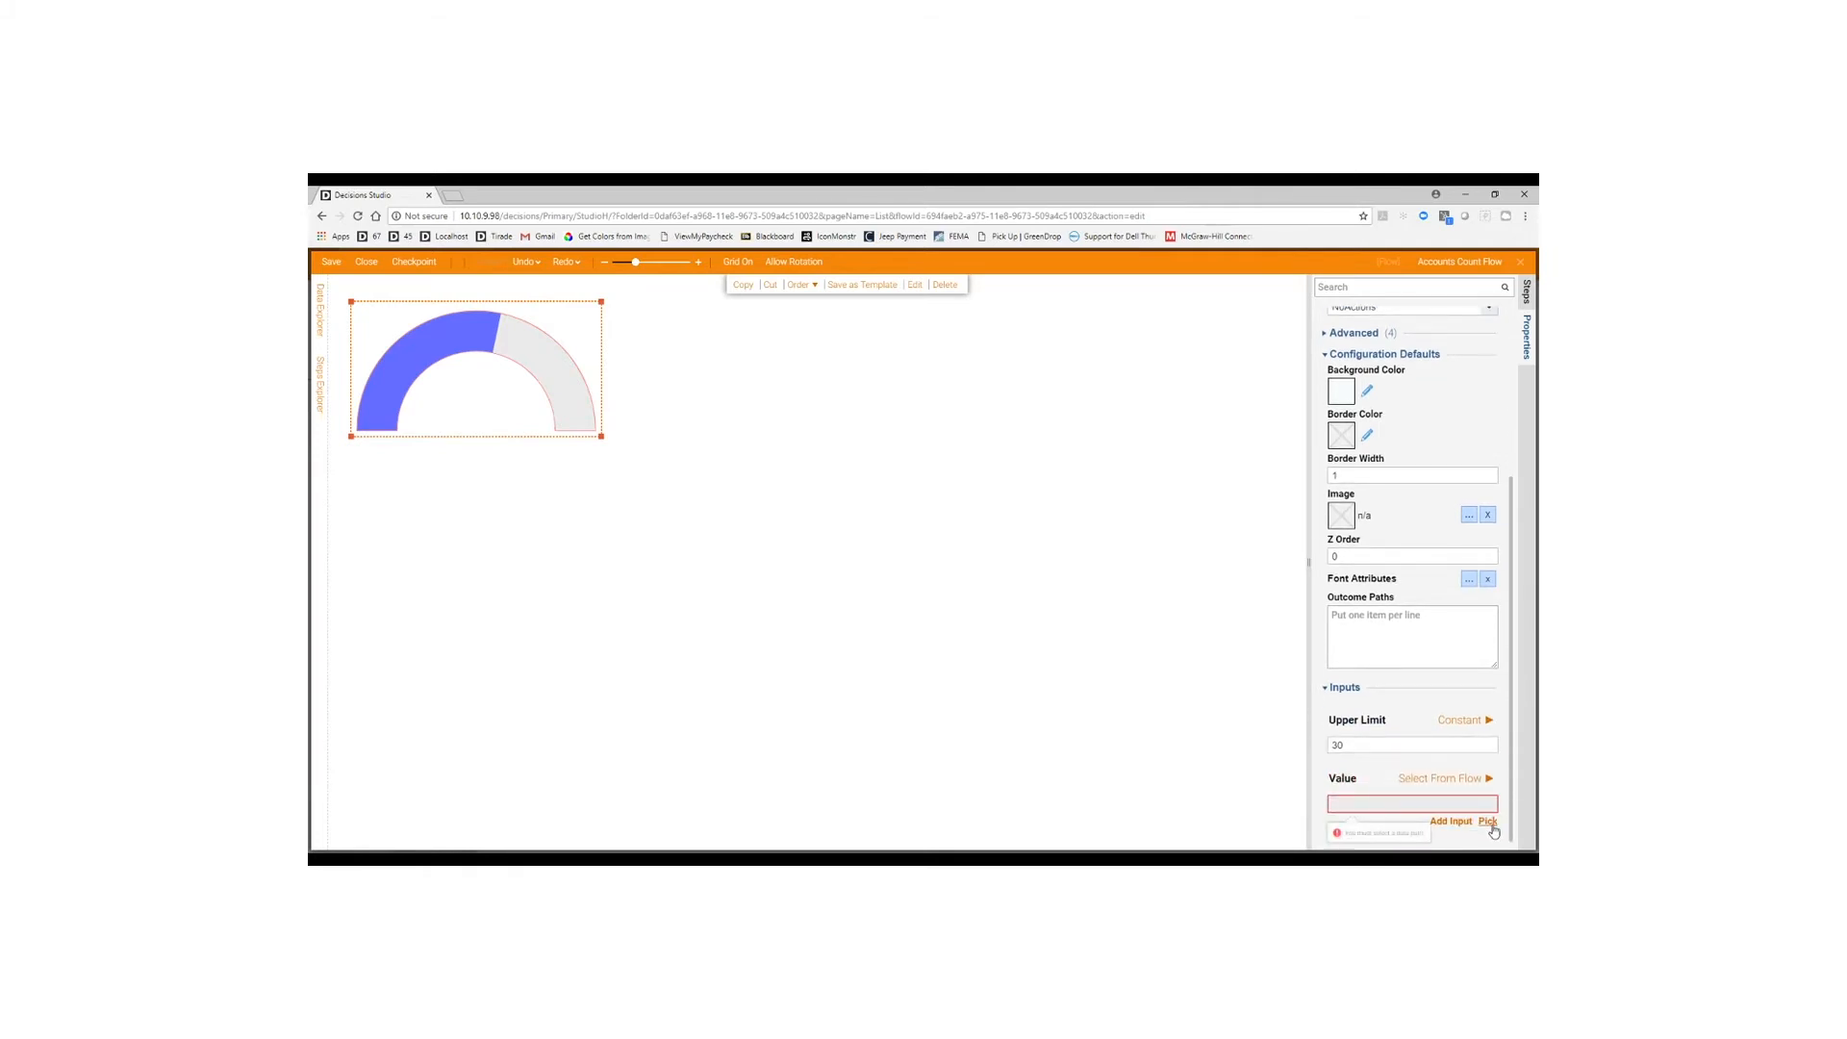
pyautogui.click(1487, 820)
pyautogui.click(847, 427)
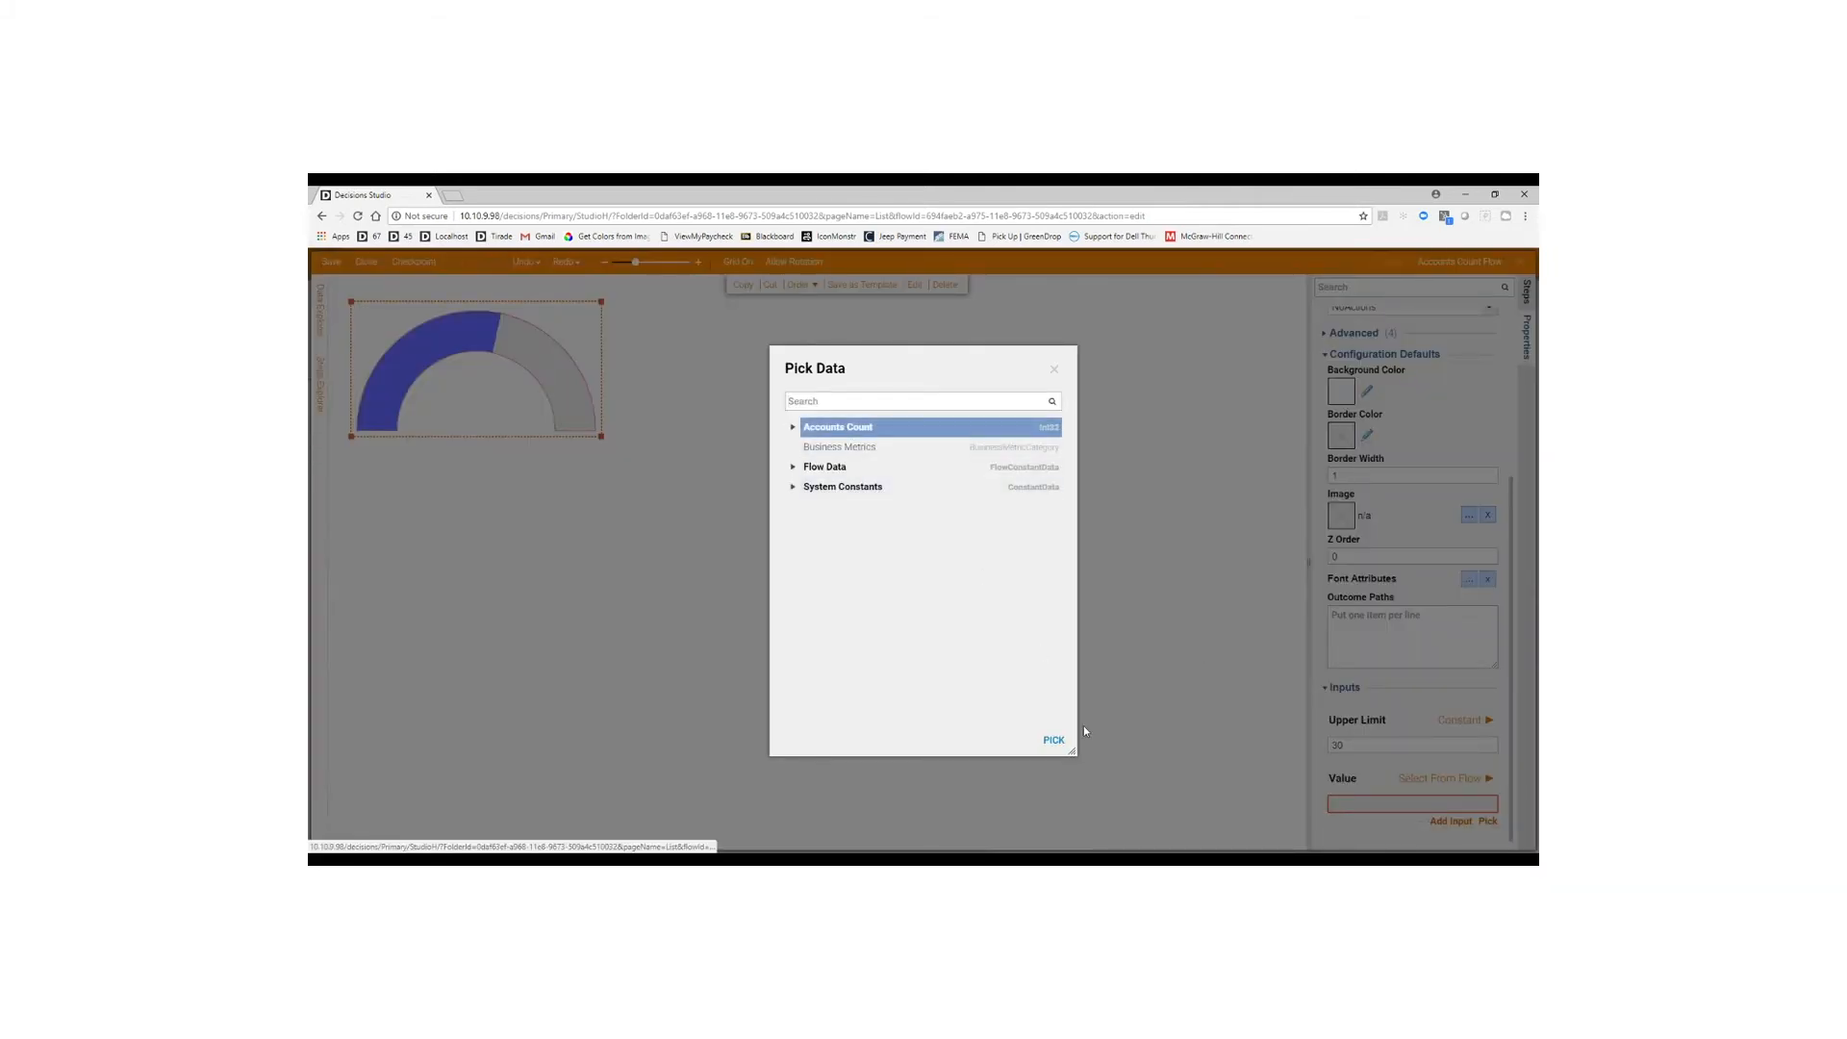
pyautogui.click(1054, 740)
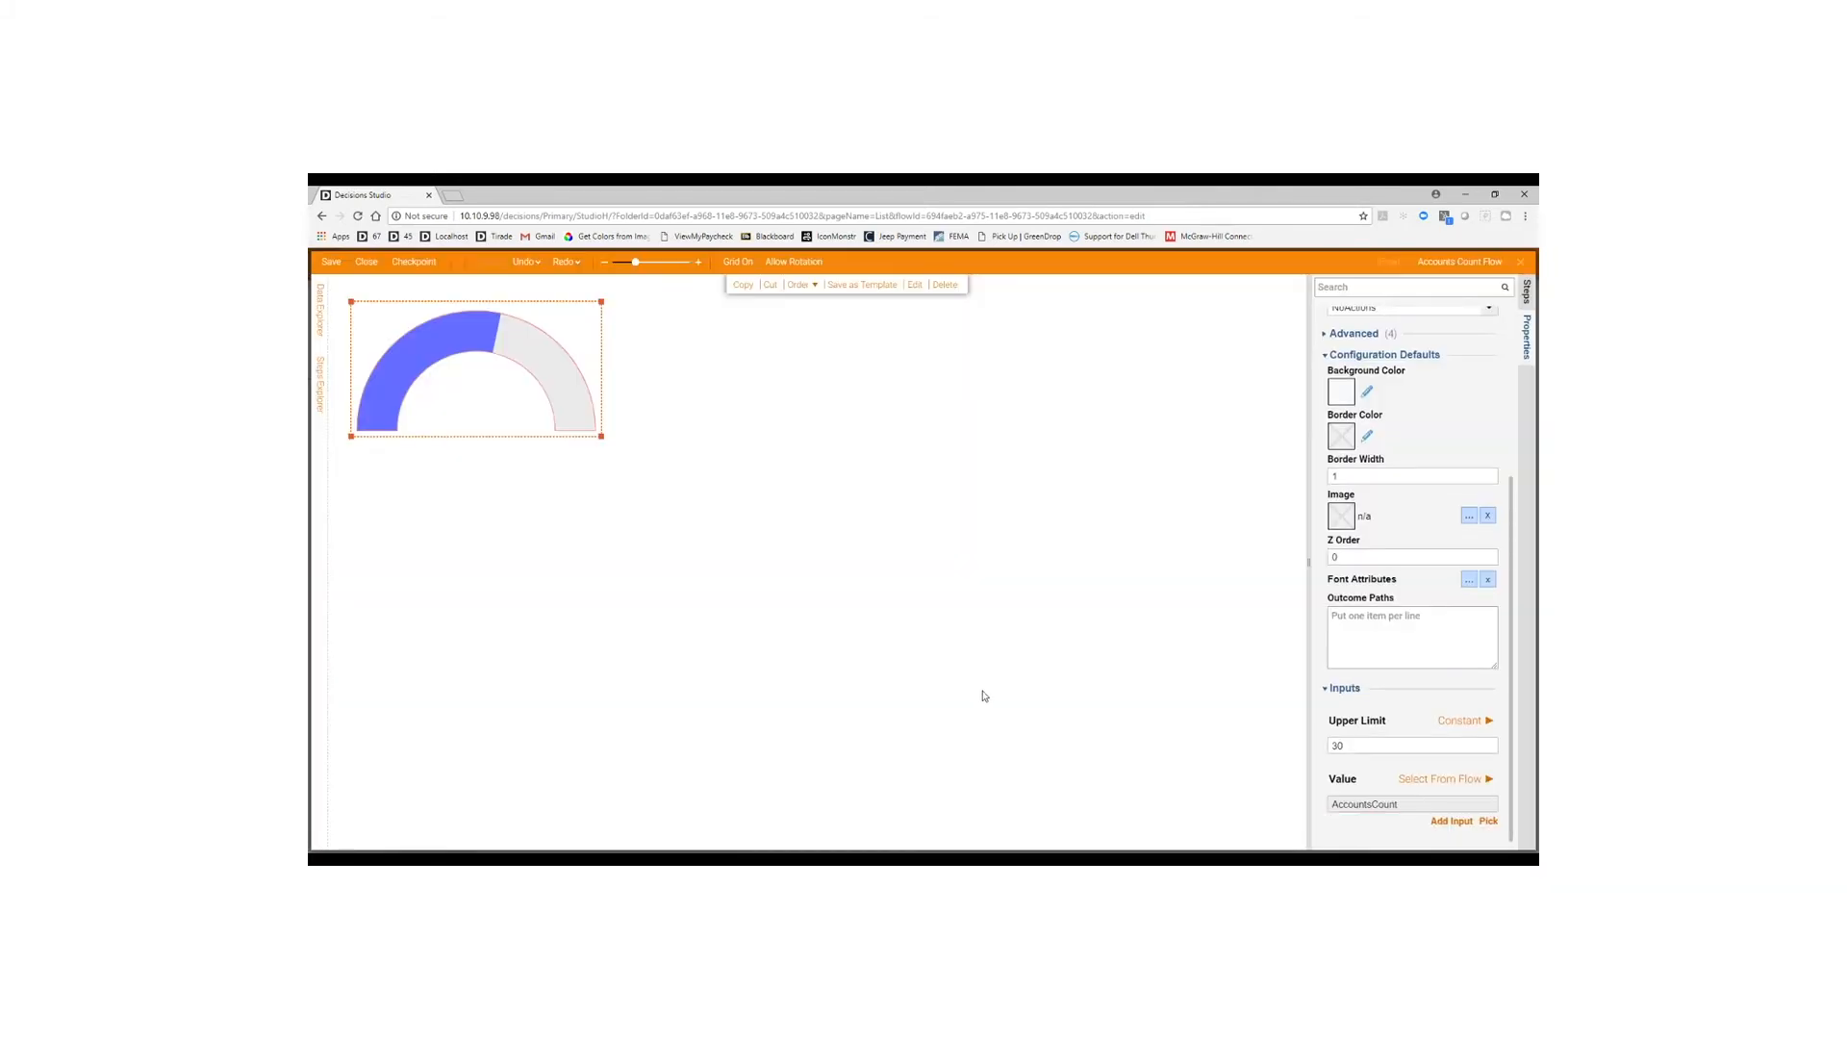
pyautogui.click(1527, 293)
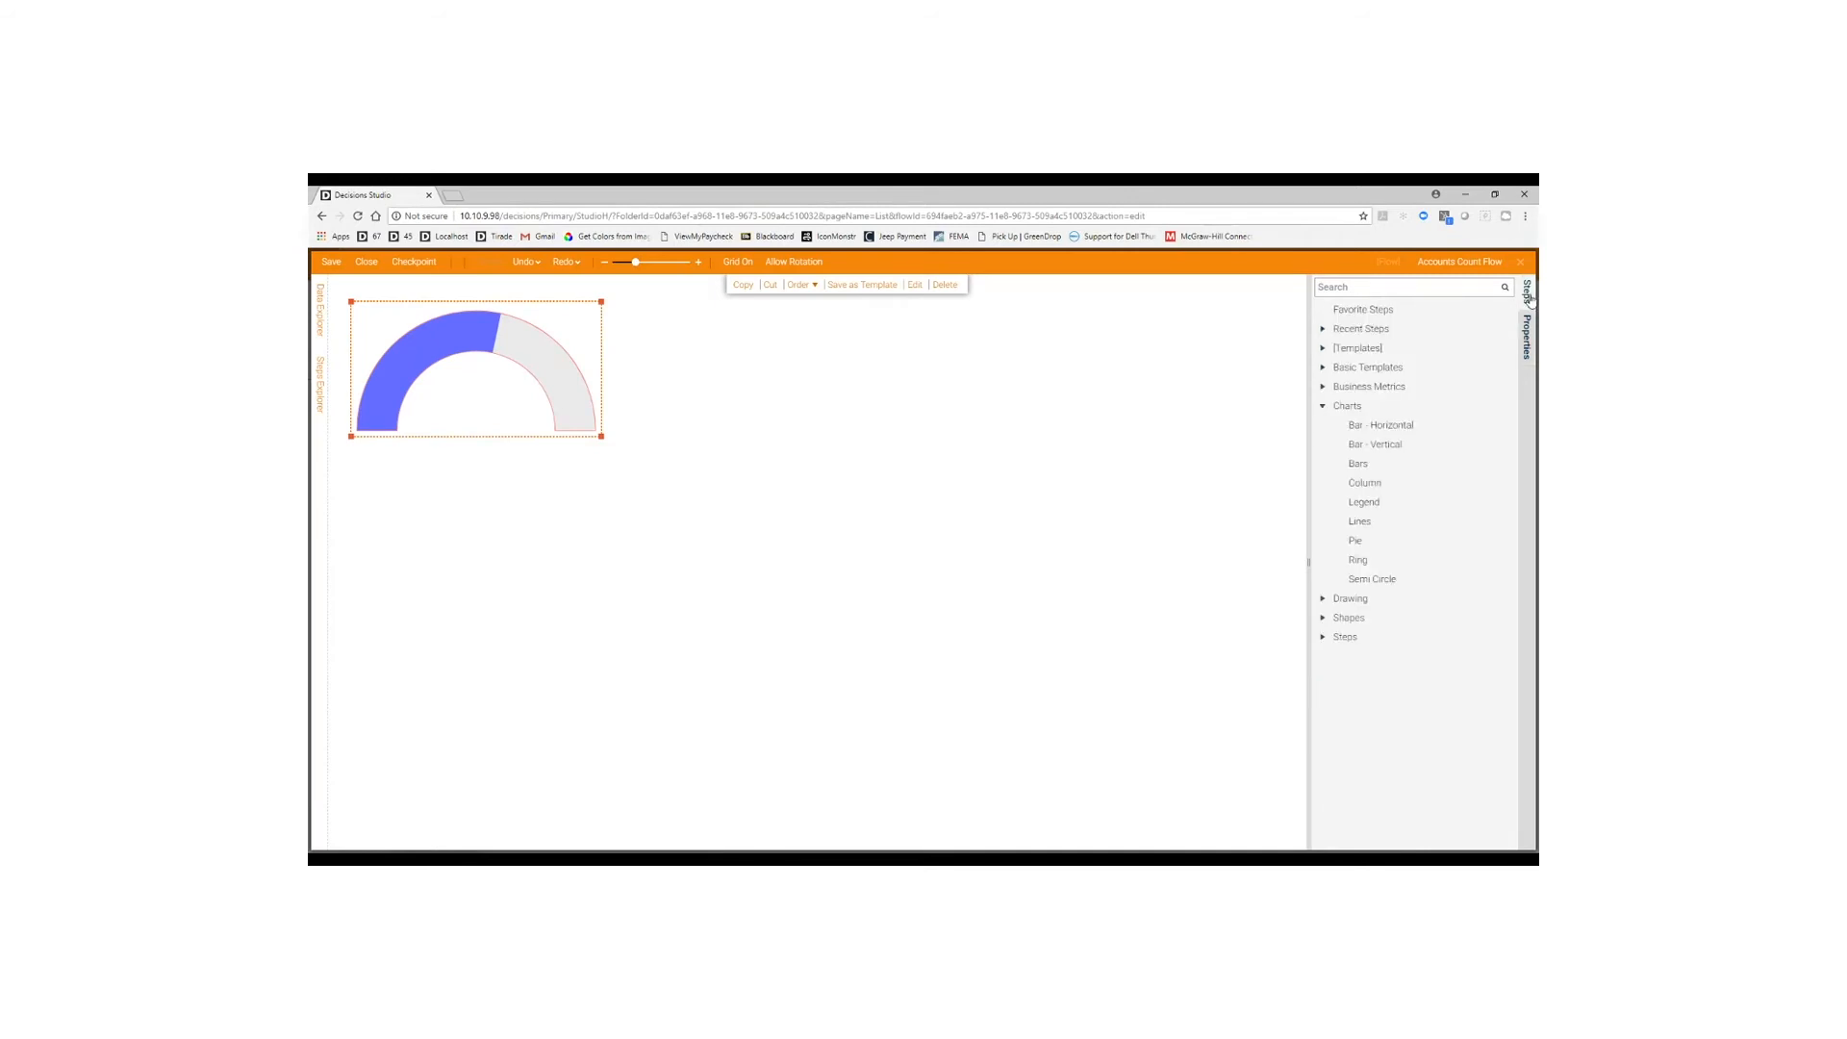
# Add a large 'Accounts In System' label as a caption below the gauge.
pyautogui.click(1322, 406)
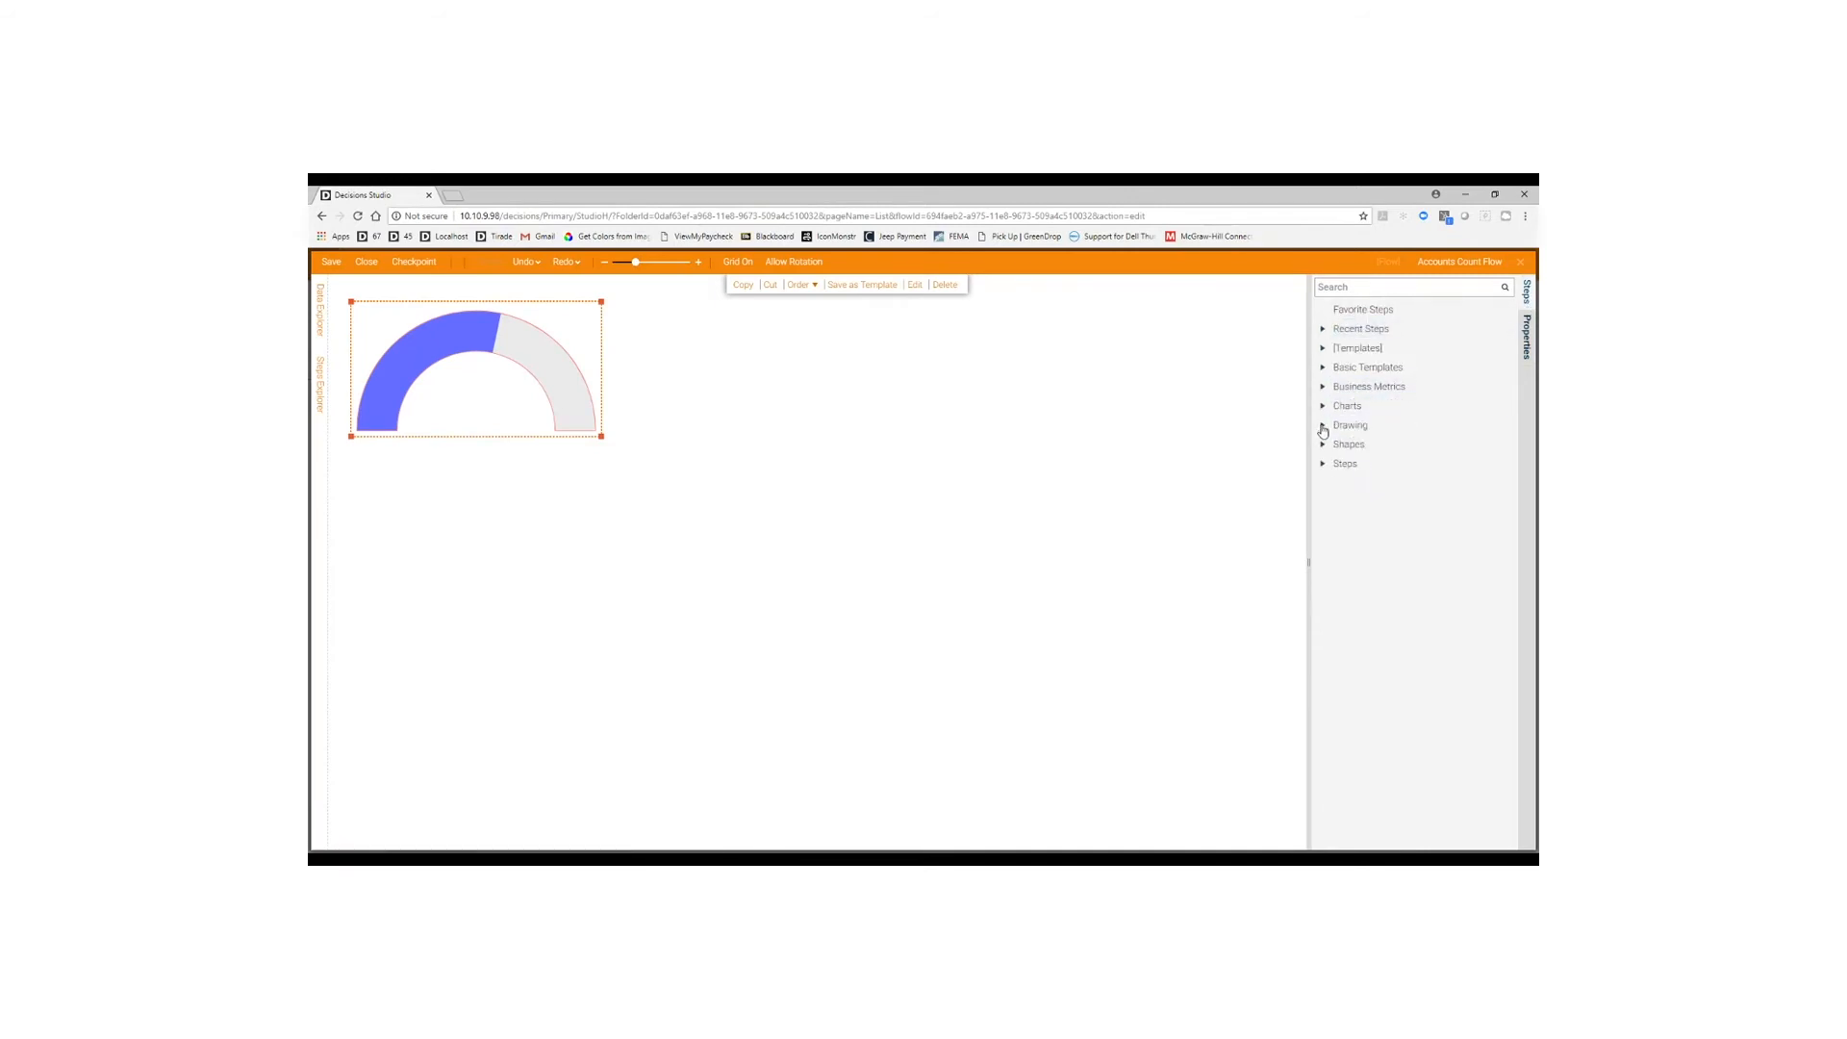
pyautogui.click(1323, 427)
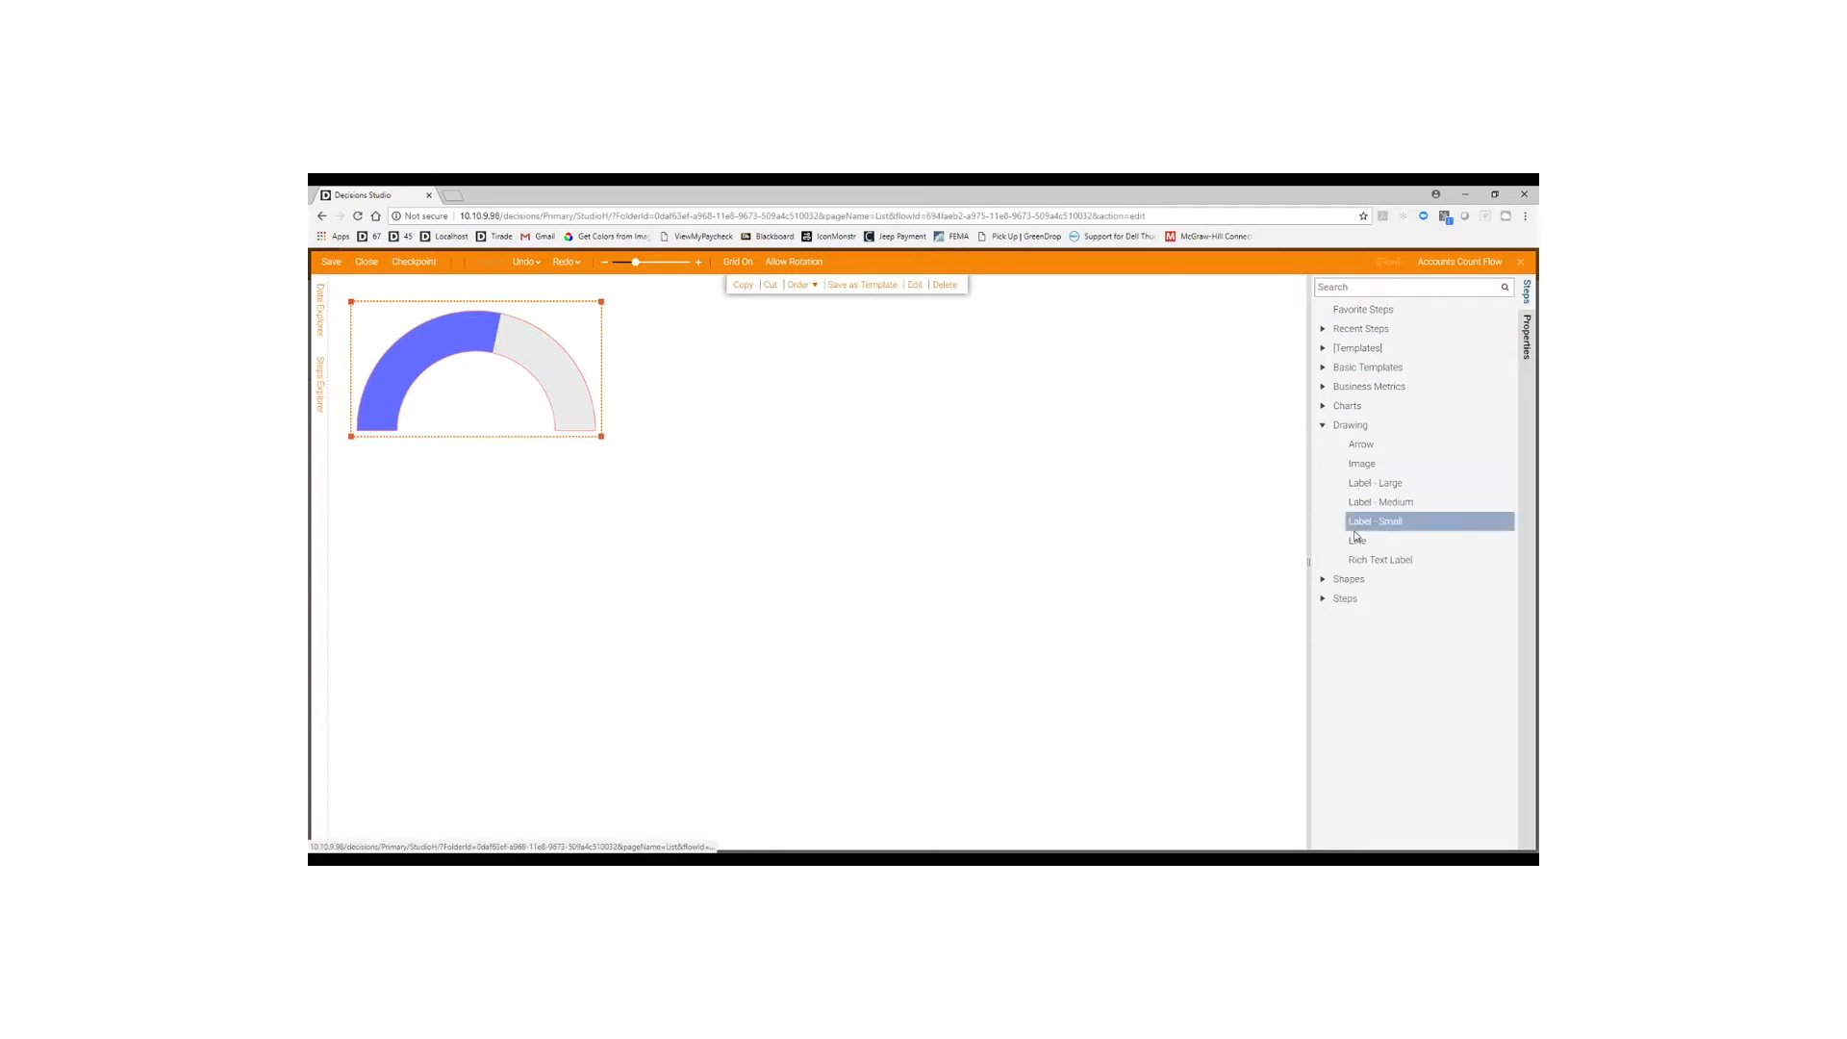
pyautogui.moveTo(1376, 483); pyautogui.dragTo(500, 514)
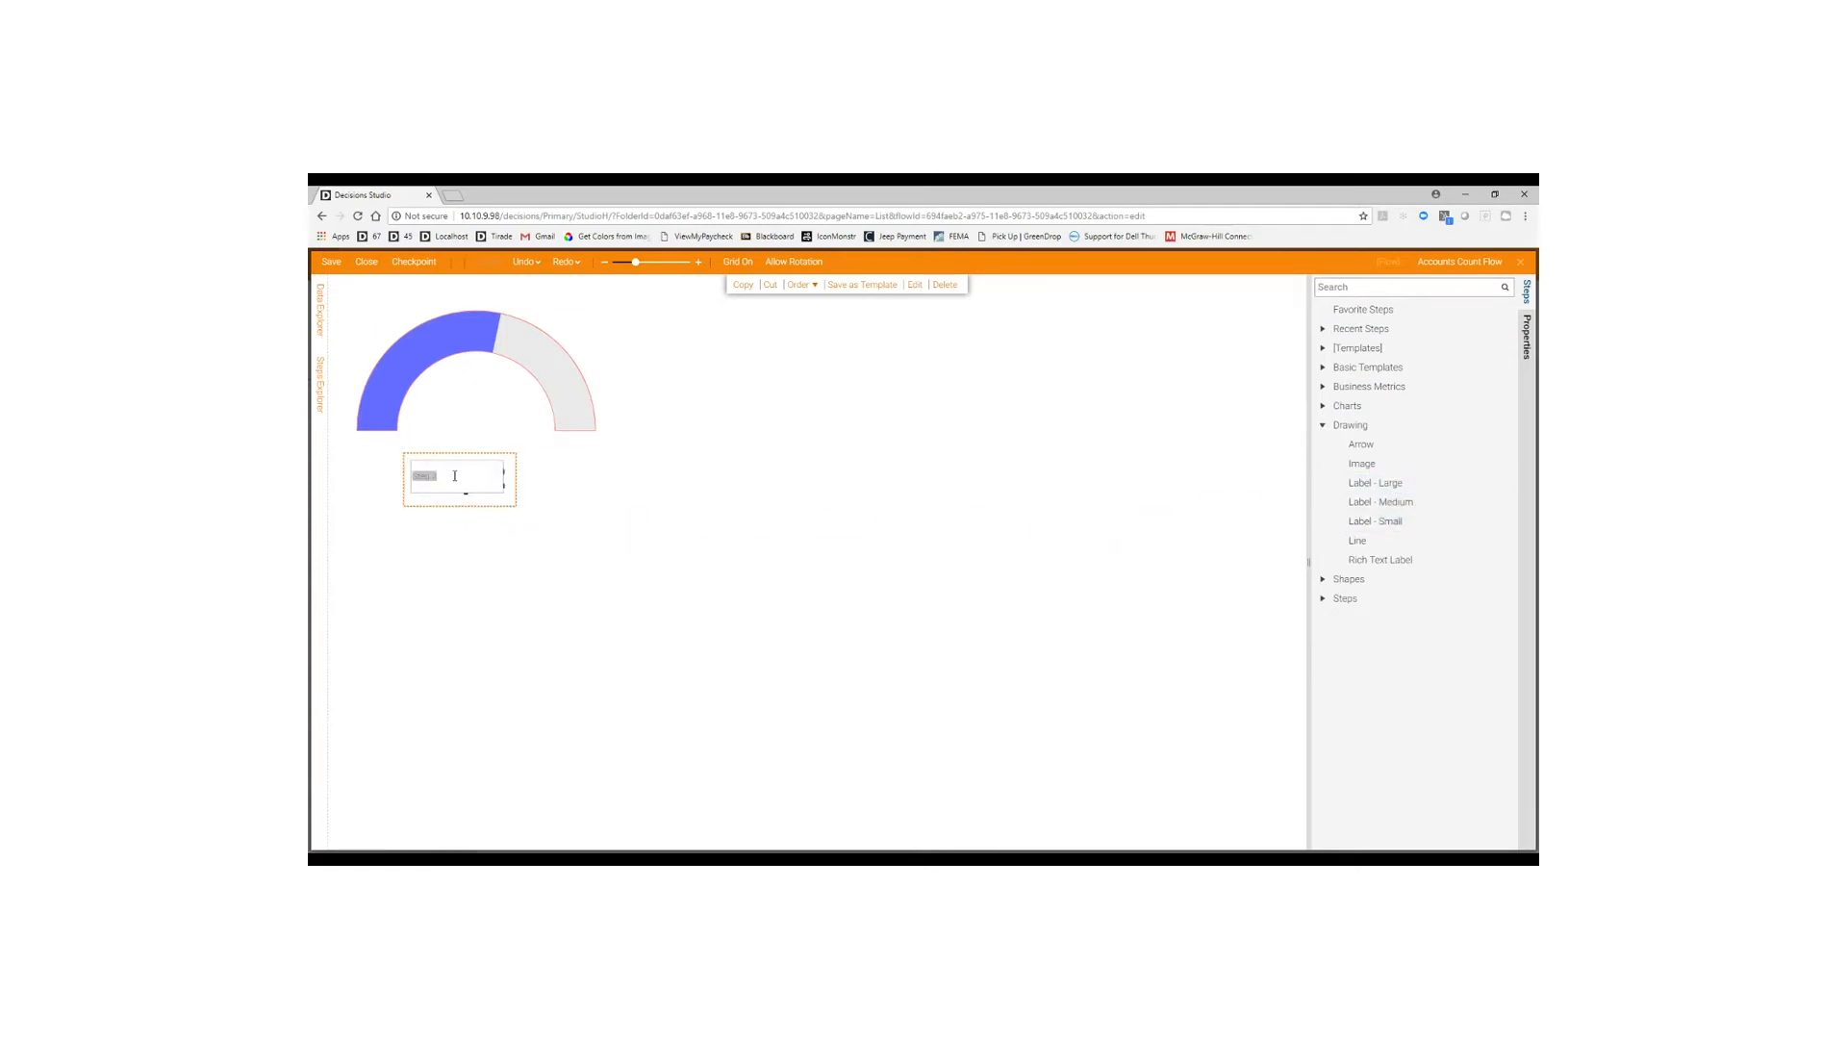
pyautogui.write('Accounts In System')
pyautogui.press('Return')
pyautogui.moveTo(496, 491); pyautogui.dragTo(526, 479)
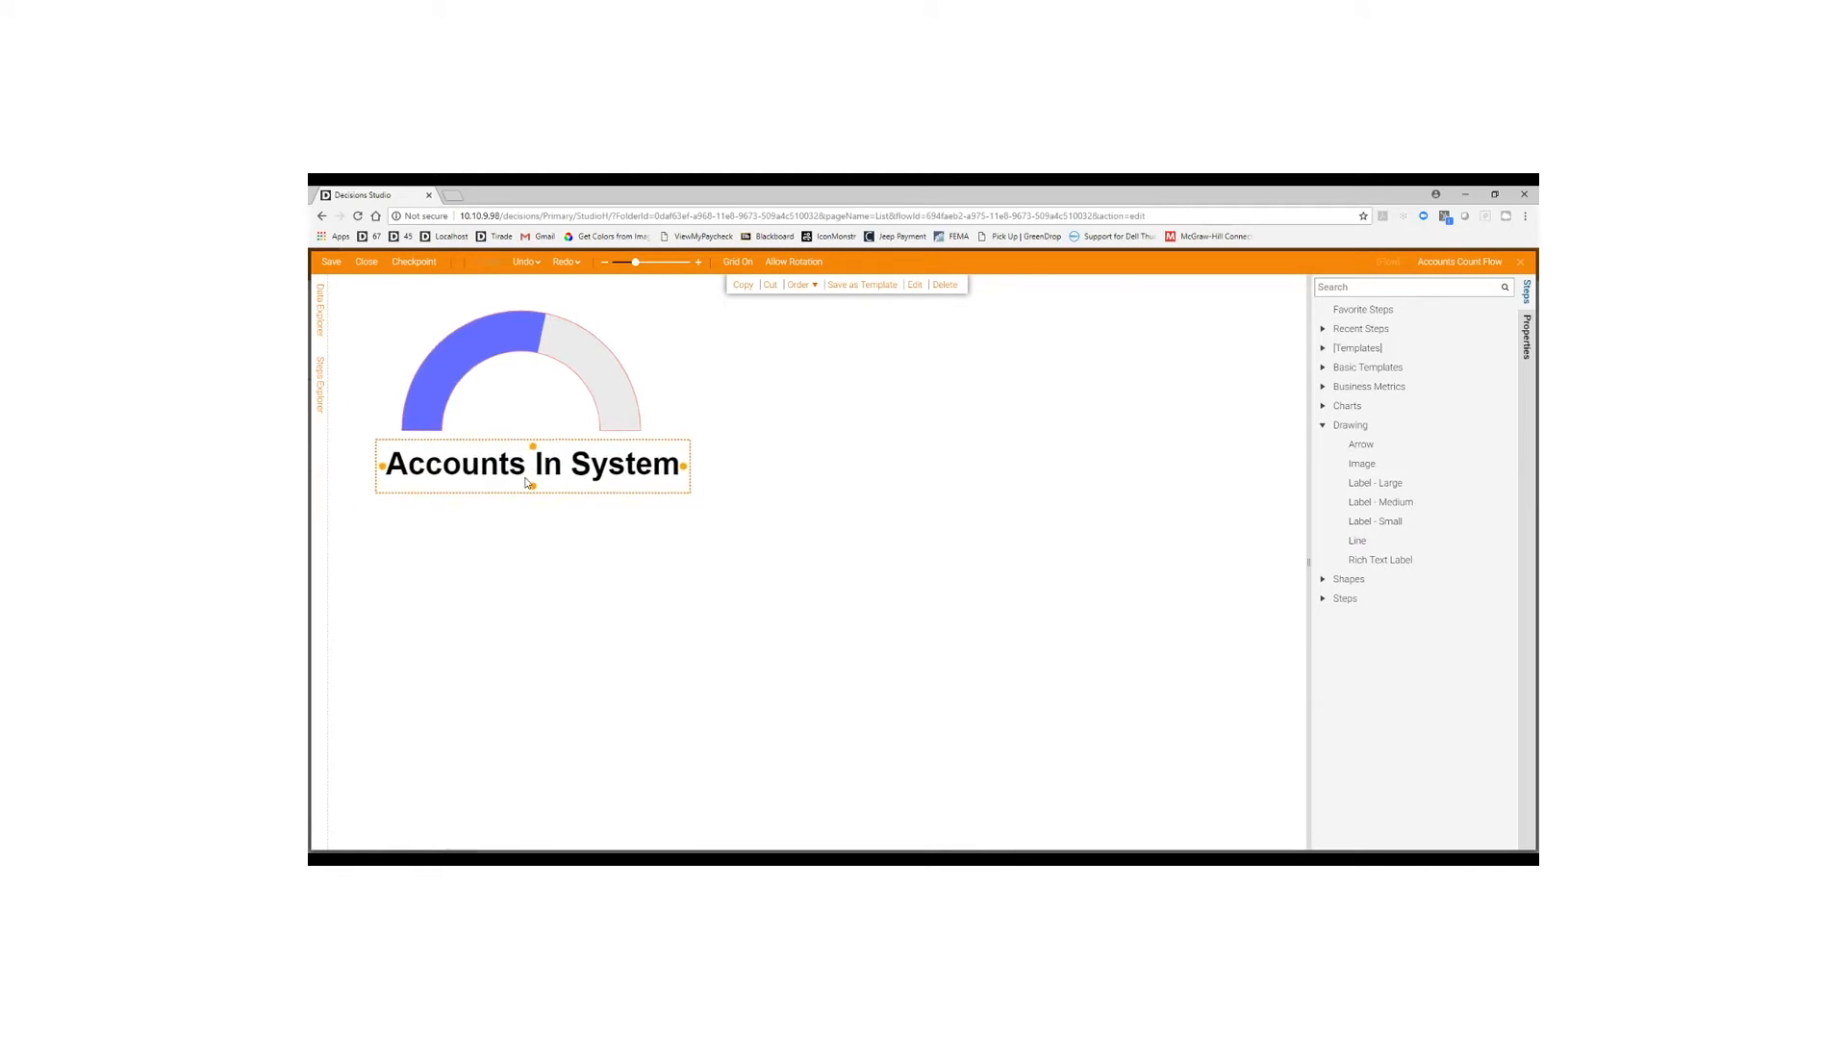
# Add a second large label at the centre of the gauge arc.
pyautogui.click(644, 616)
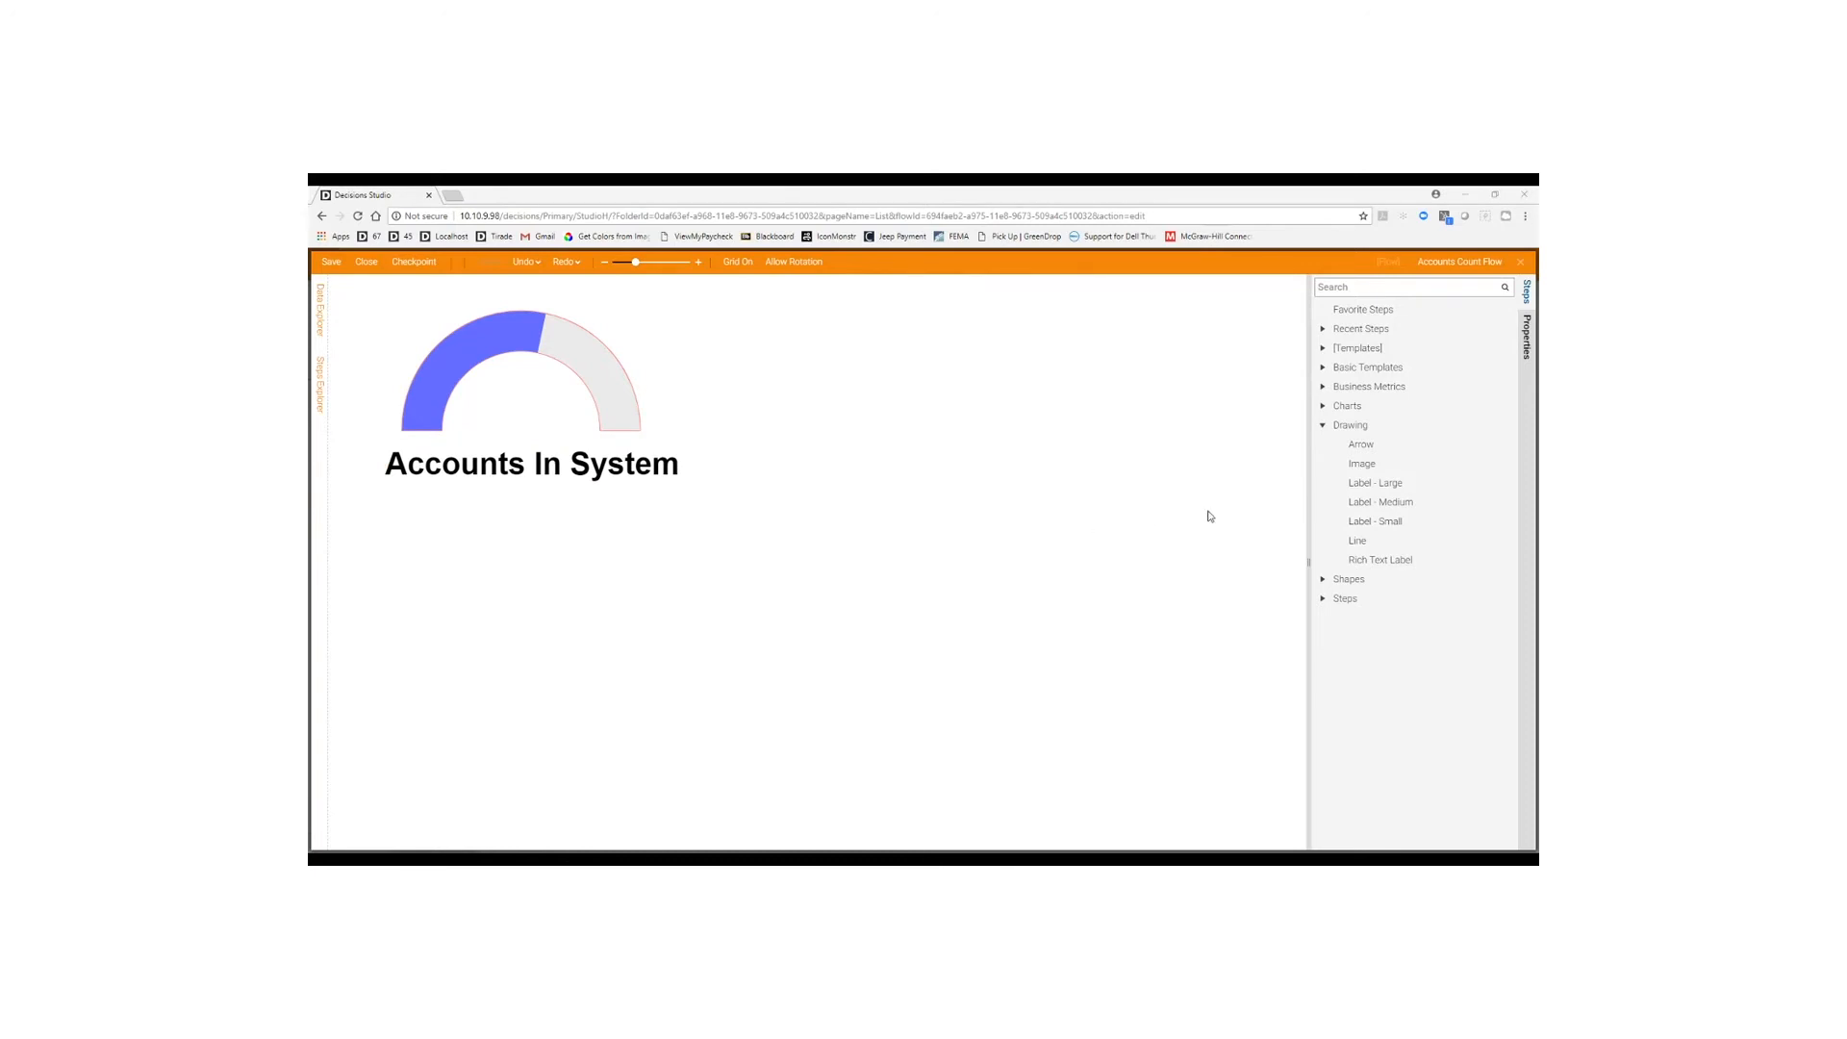
pyautogui.moveTo(1376, 482)
pyautogui.mouseDown()
pyautogui.moveTo(438, 491)
pyautogui.moveTo(530, 404)
pyautogui.mouseUp()
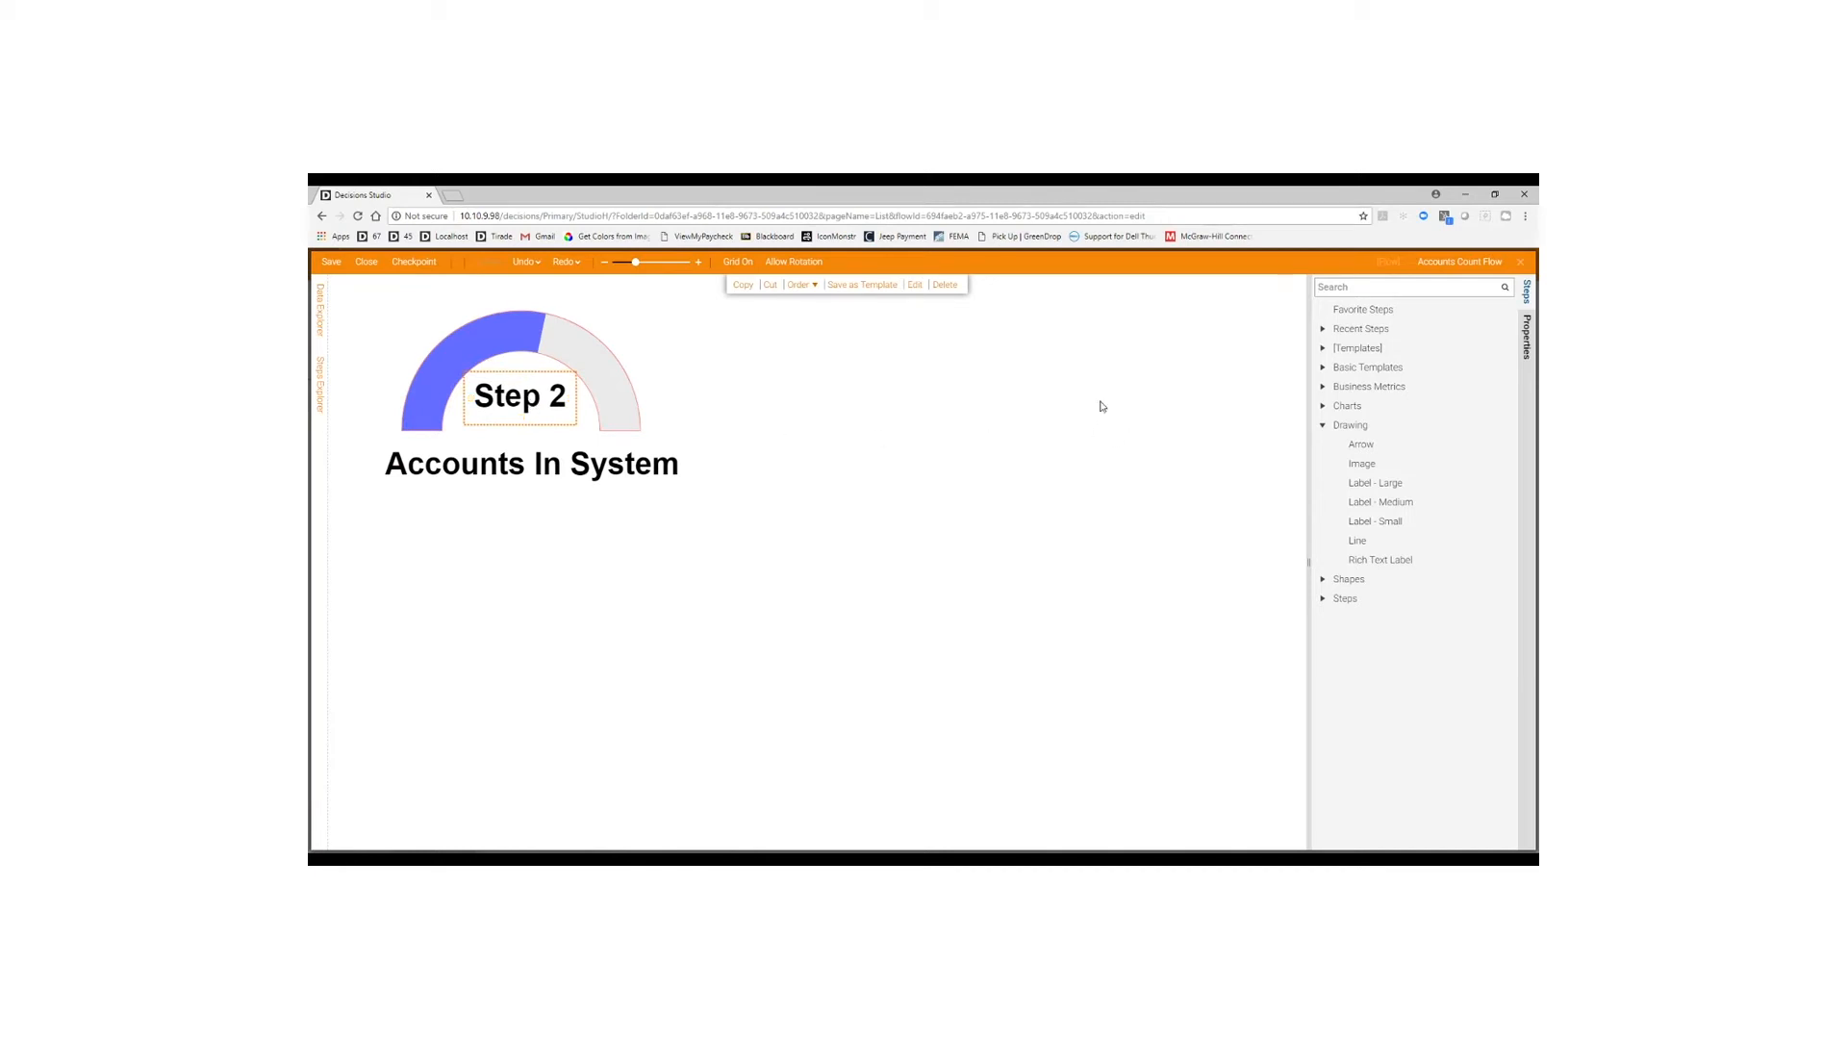
pyautogui.click(1527, 337)
# Make the centre label take its Text from Accounts Count, then close and save the flow.
pyautogui.scroll(-2, 1403, 645)
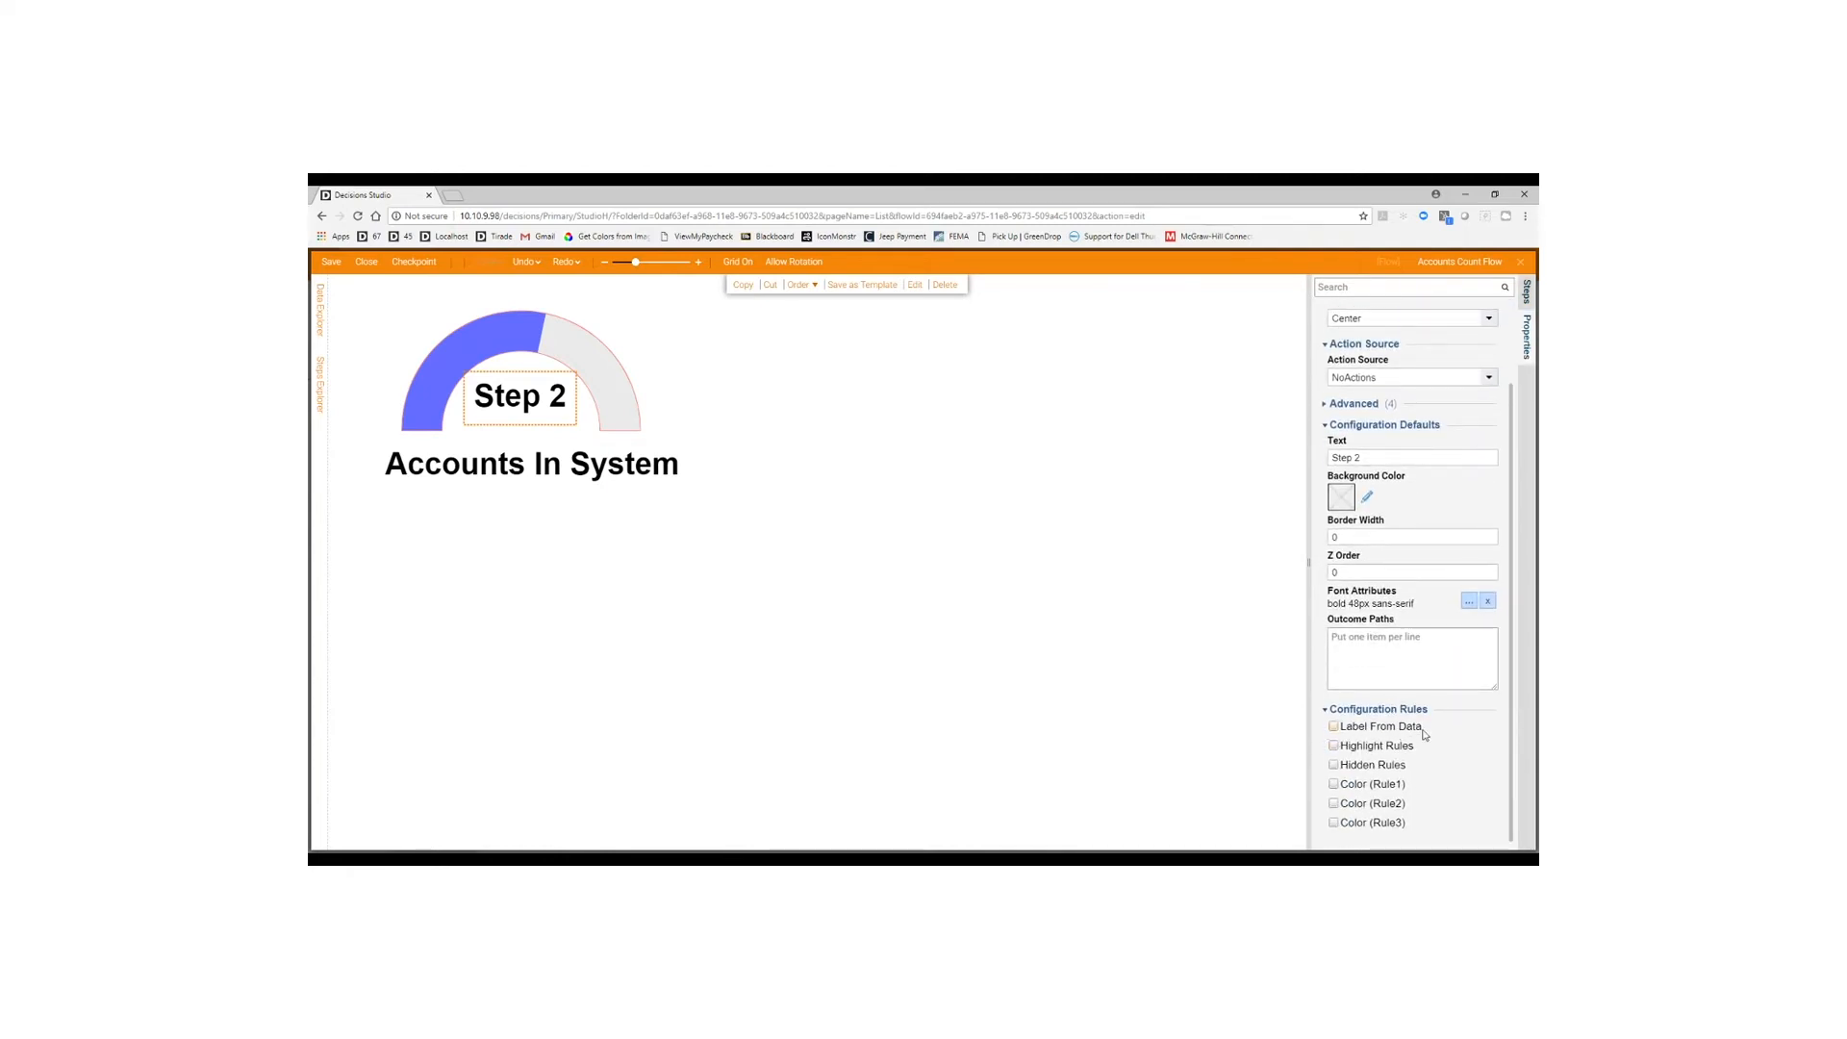
pyautogui.click(1351, 731)
pyautogui.scroll(-1, 1451, 734)
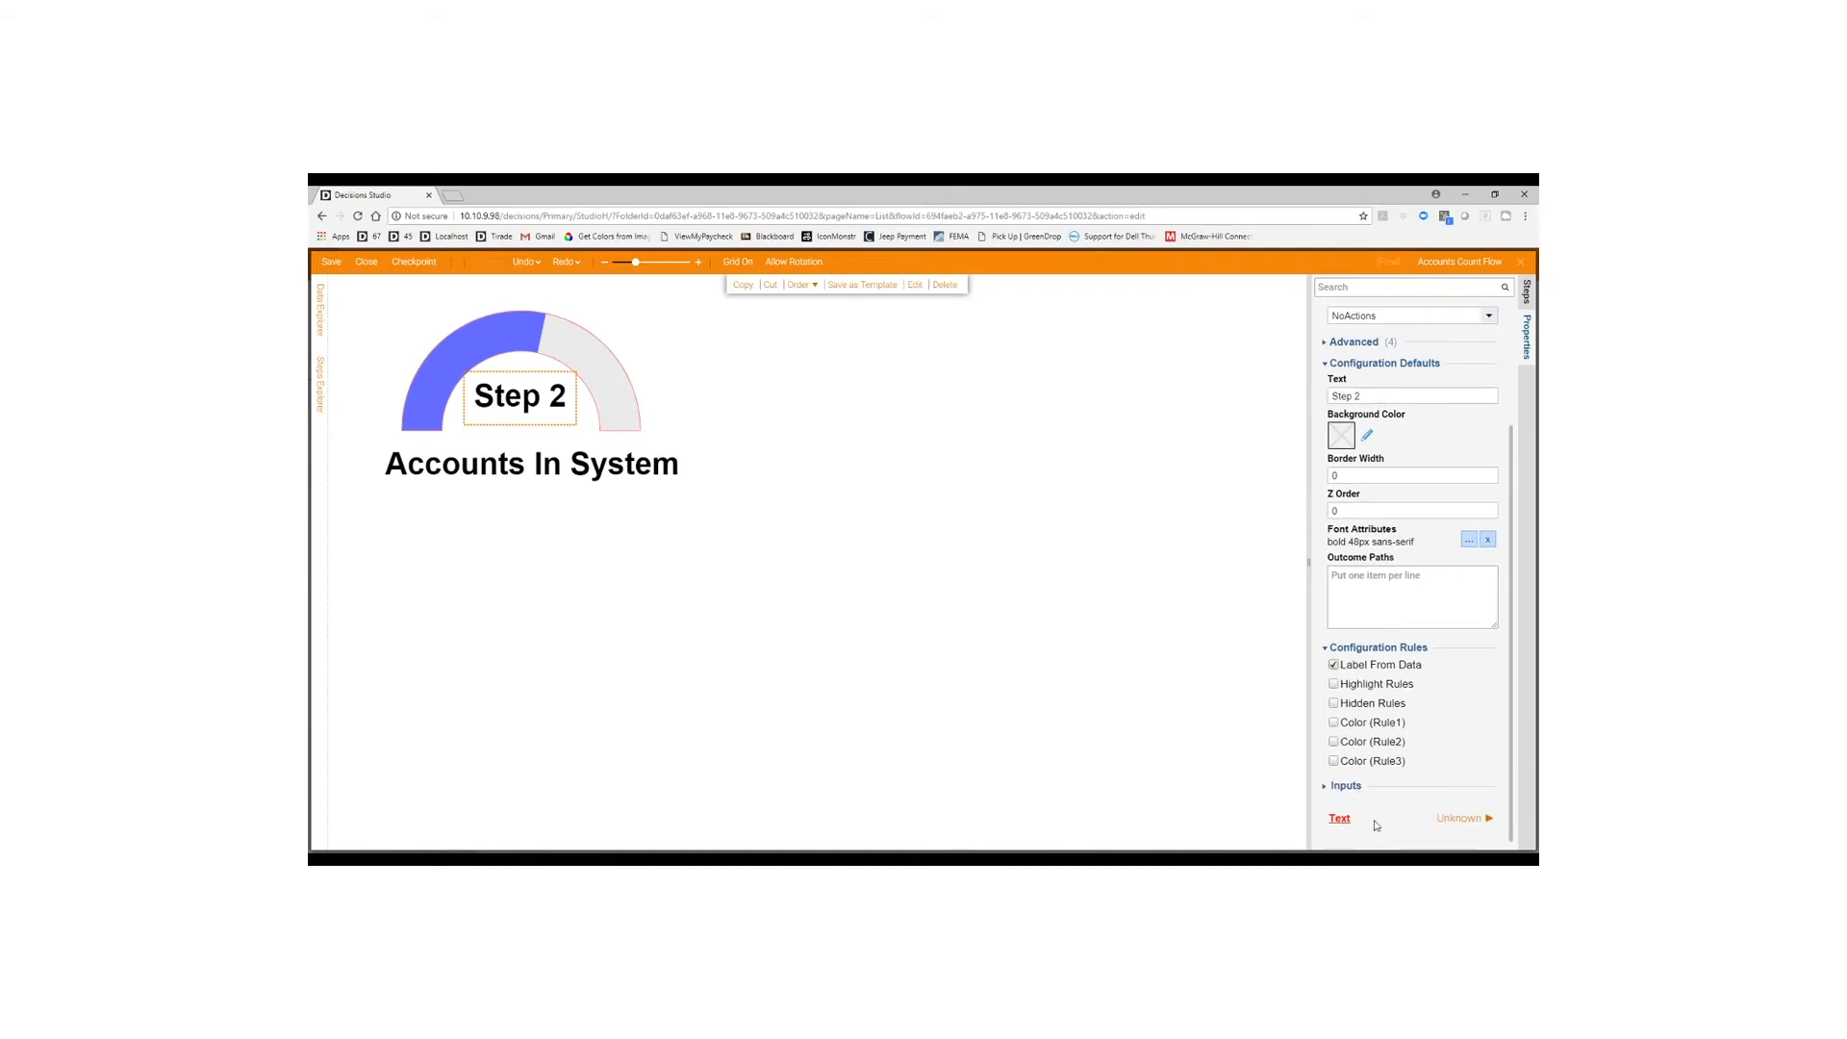
pyautogui.click(1466, 820)
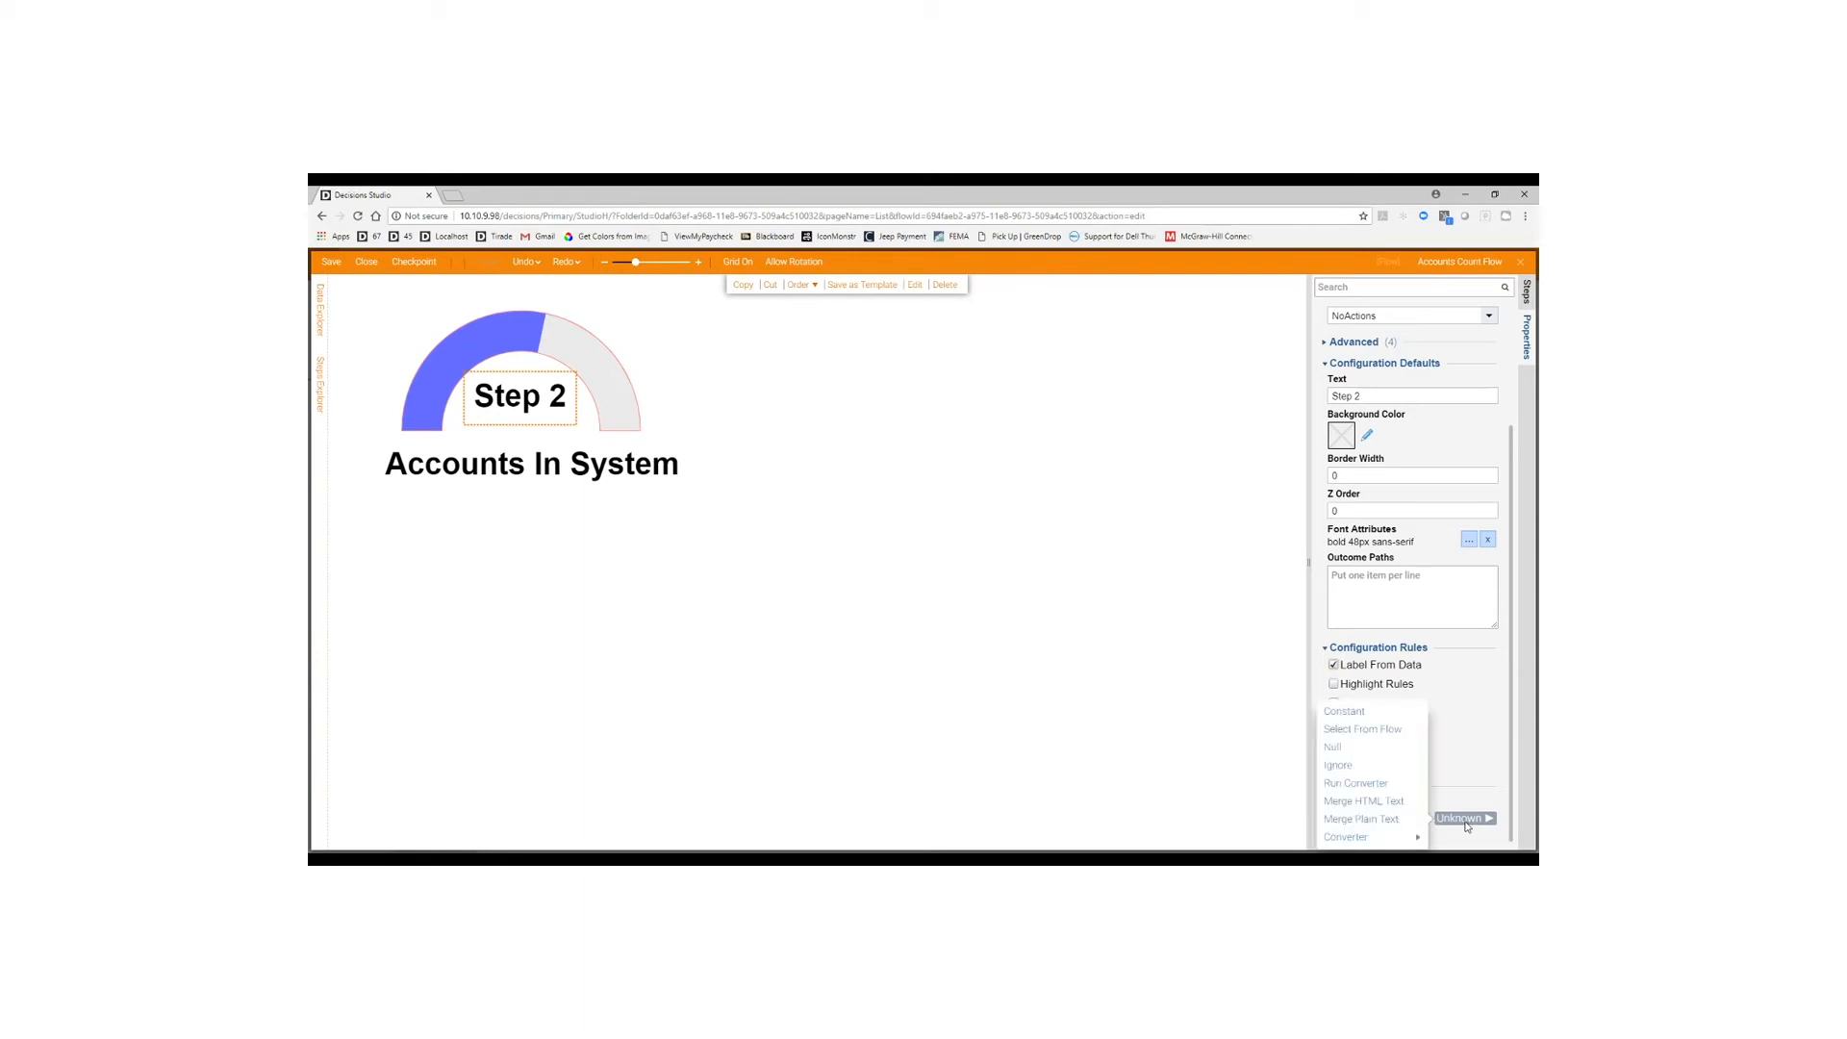
pyautogui.click(1376, 737)
pyautogui.scroll(-1, 1458, 761)
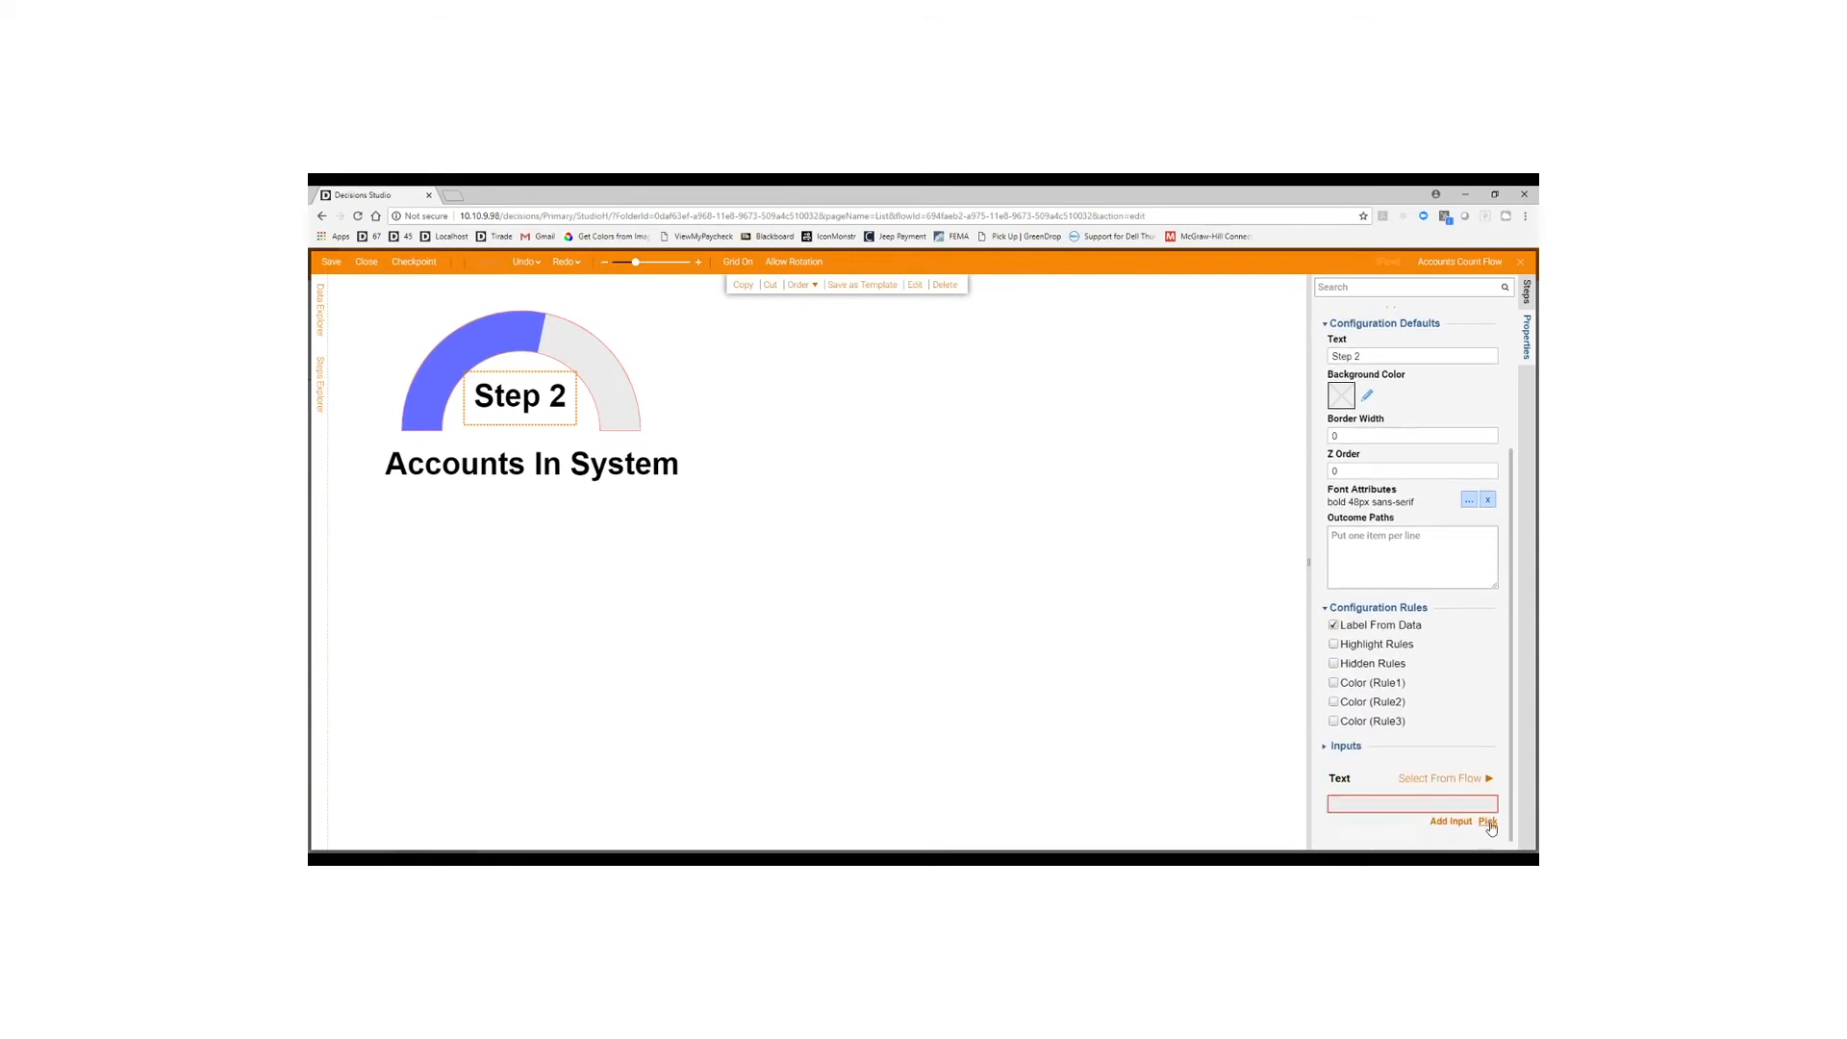
pyautogui.click(1487, 820)
pyautogui.click(826, 433)
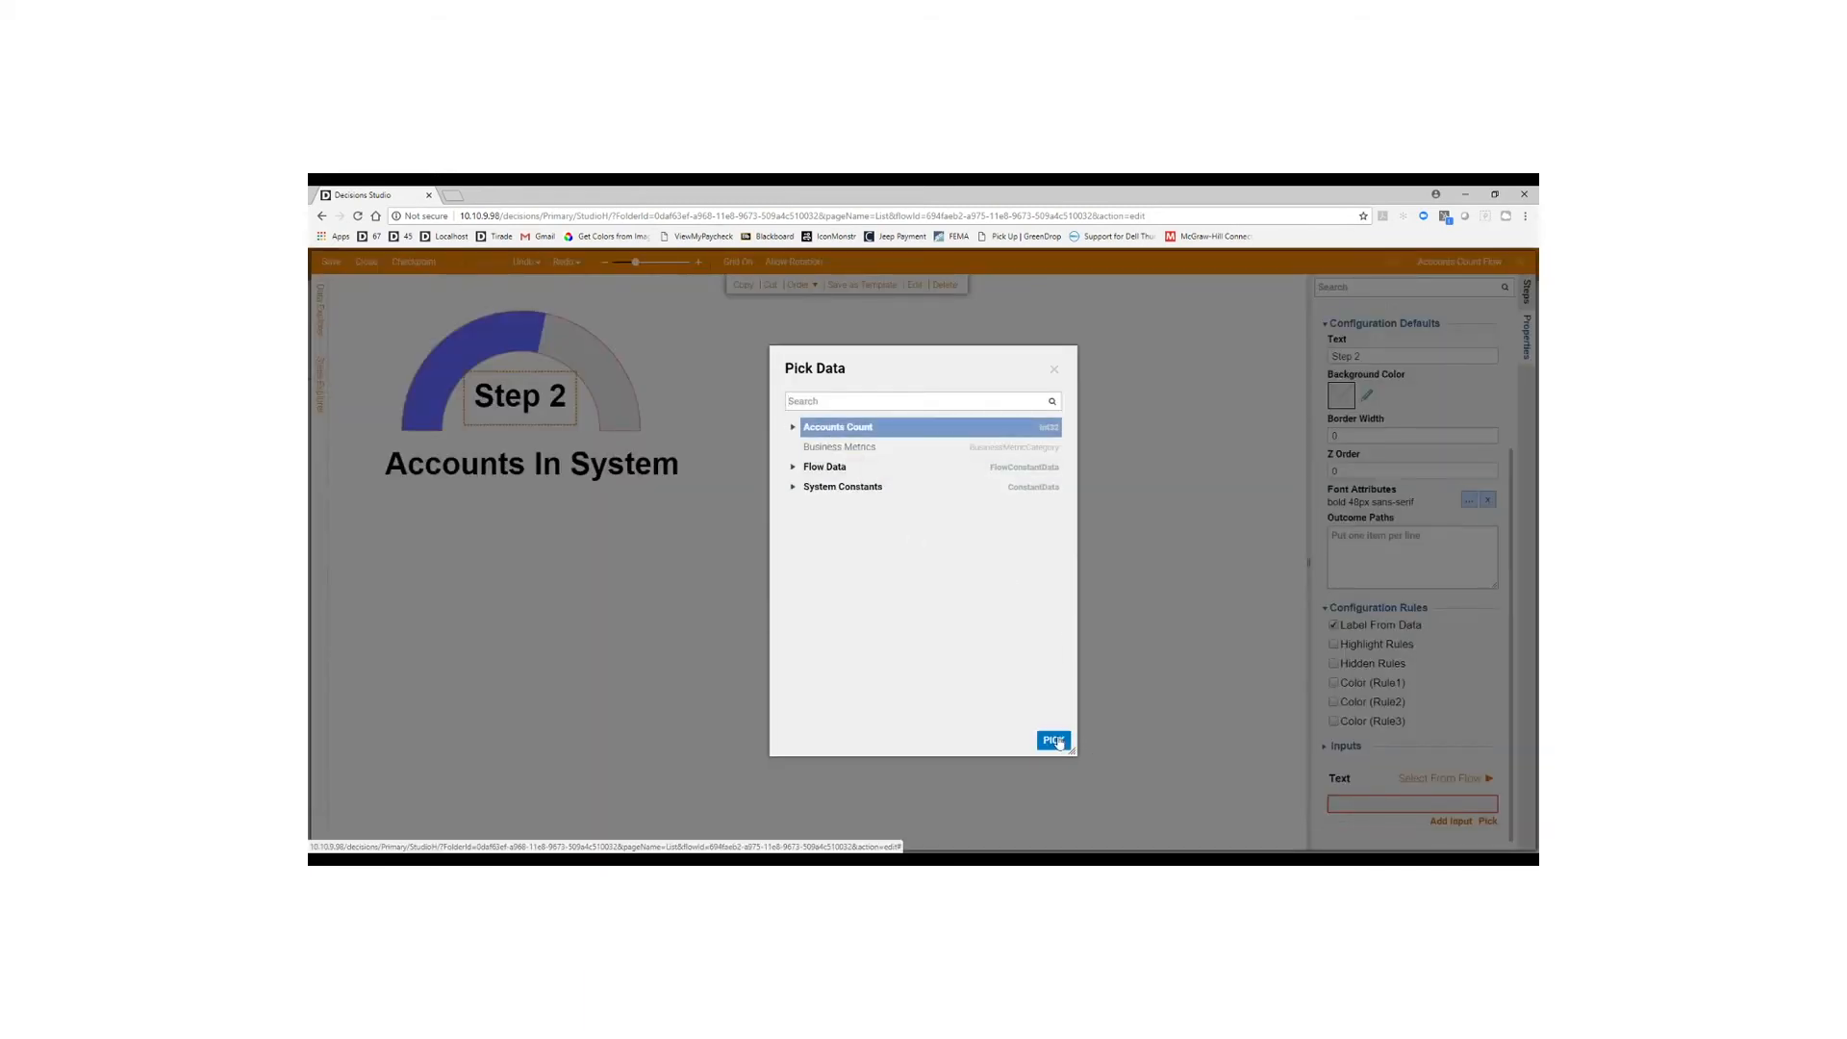
pyautogui.click(1053, 739)
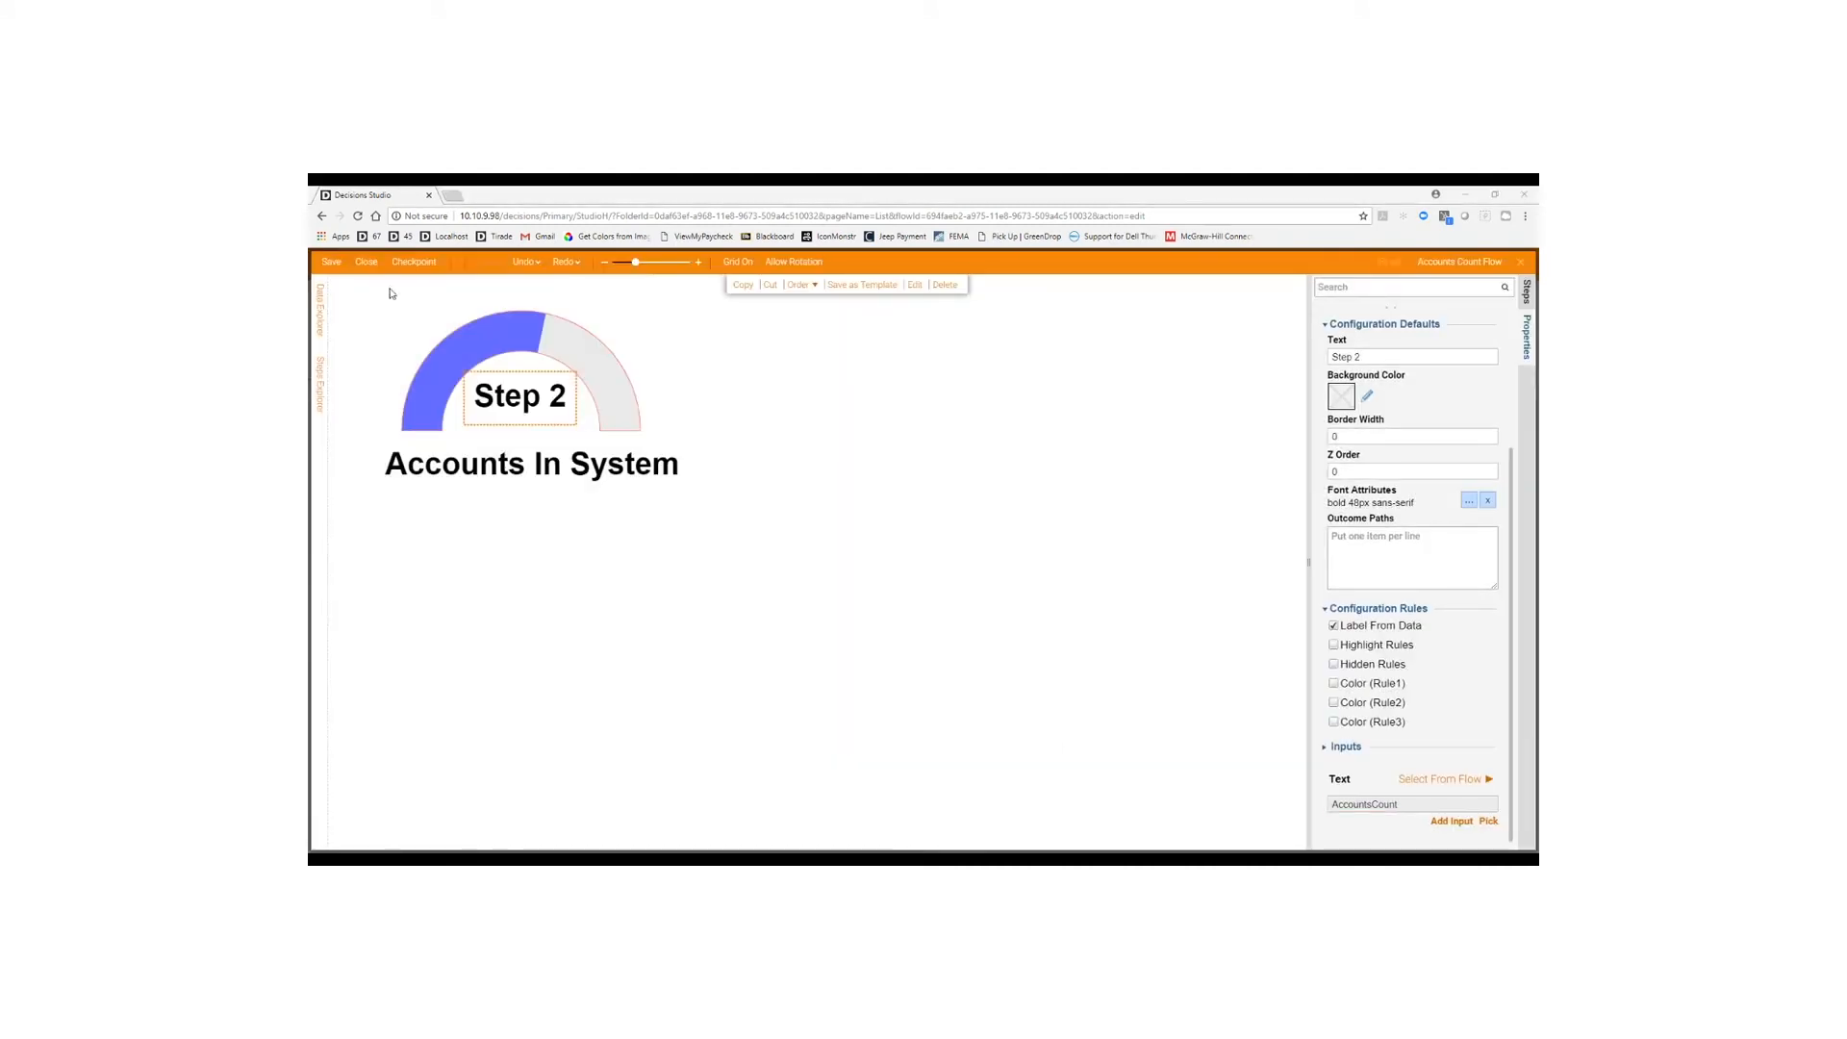
pyautogui.click(366, 261)
pyautogui.click(1046, 631)
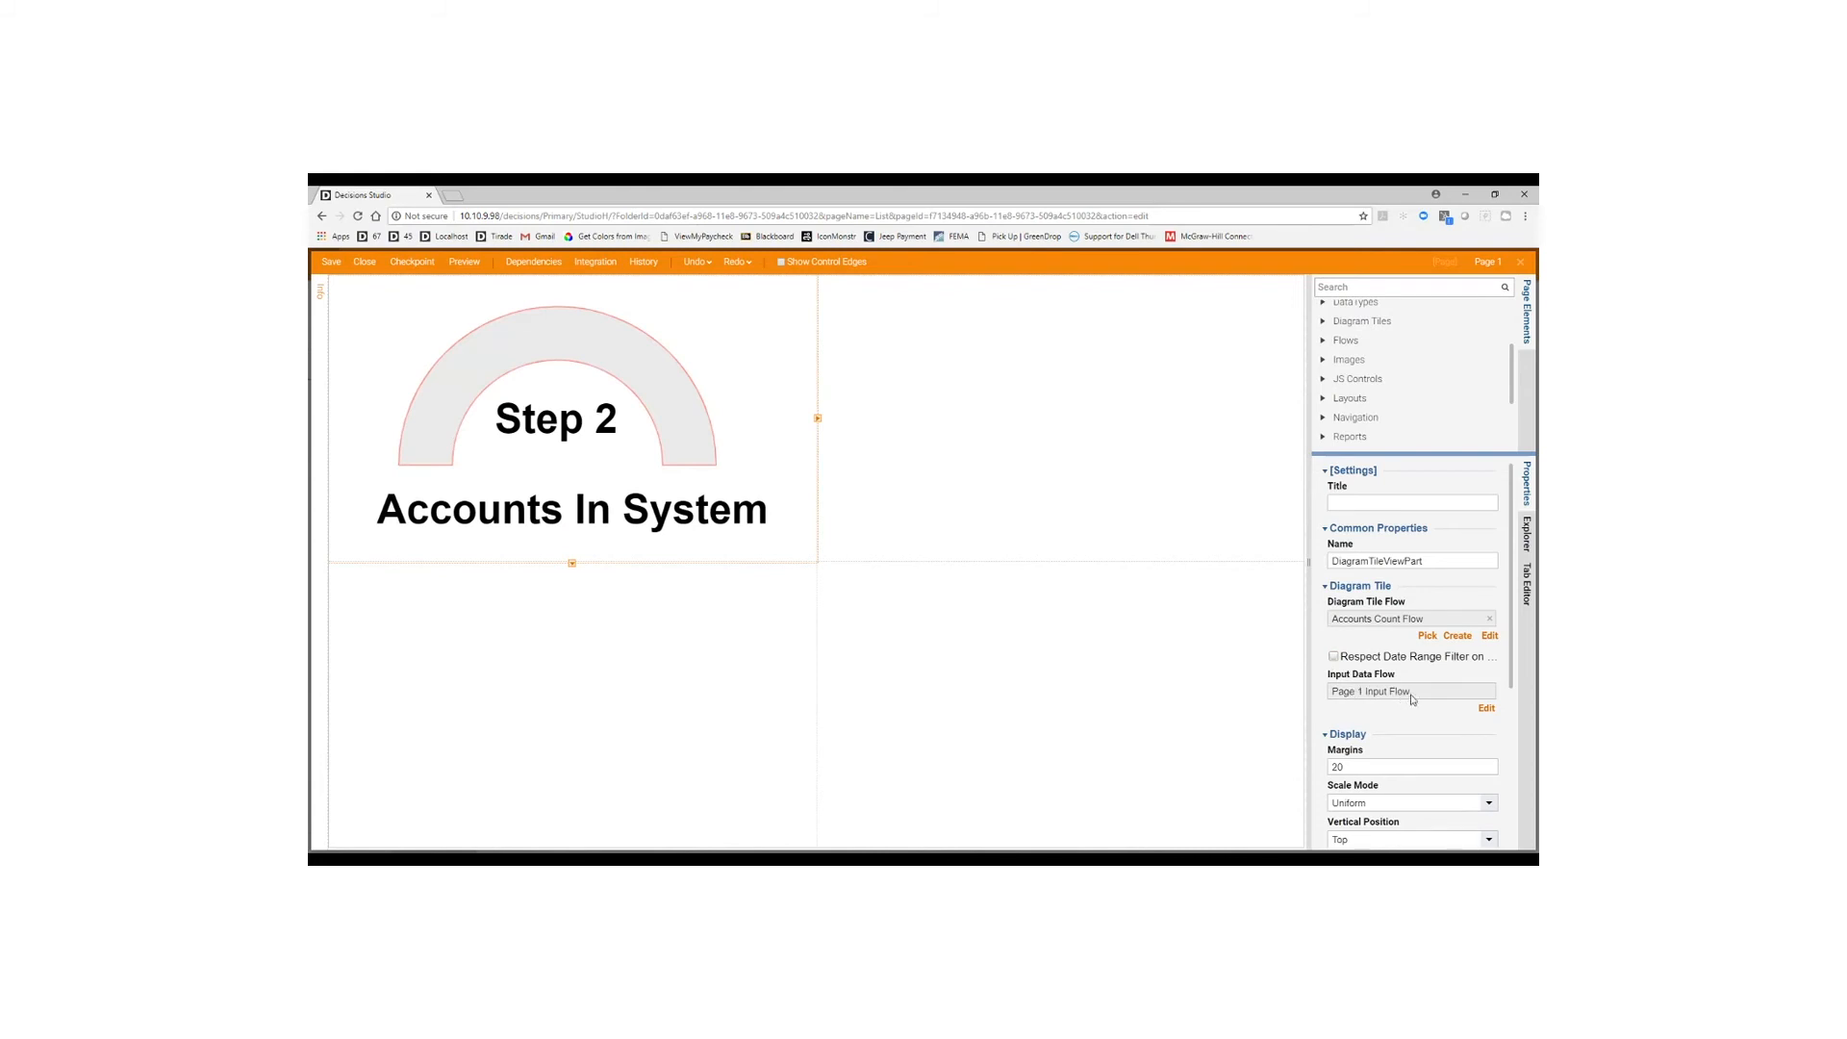
# Edit the Diagram Tile's Input Data Flow, Page 1 Input Flow.
pyautogui.click(1484, 709)
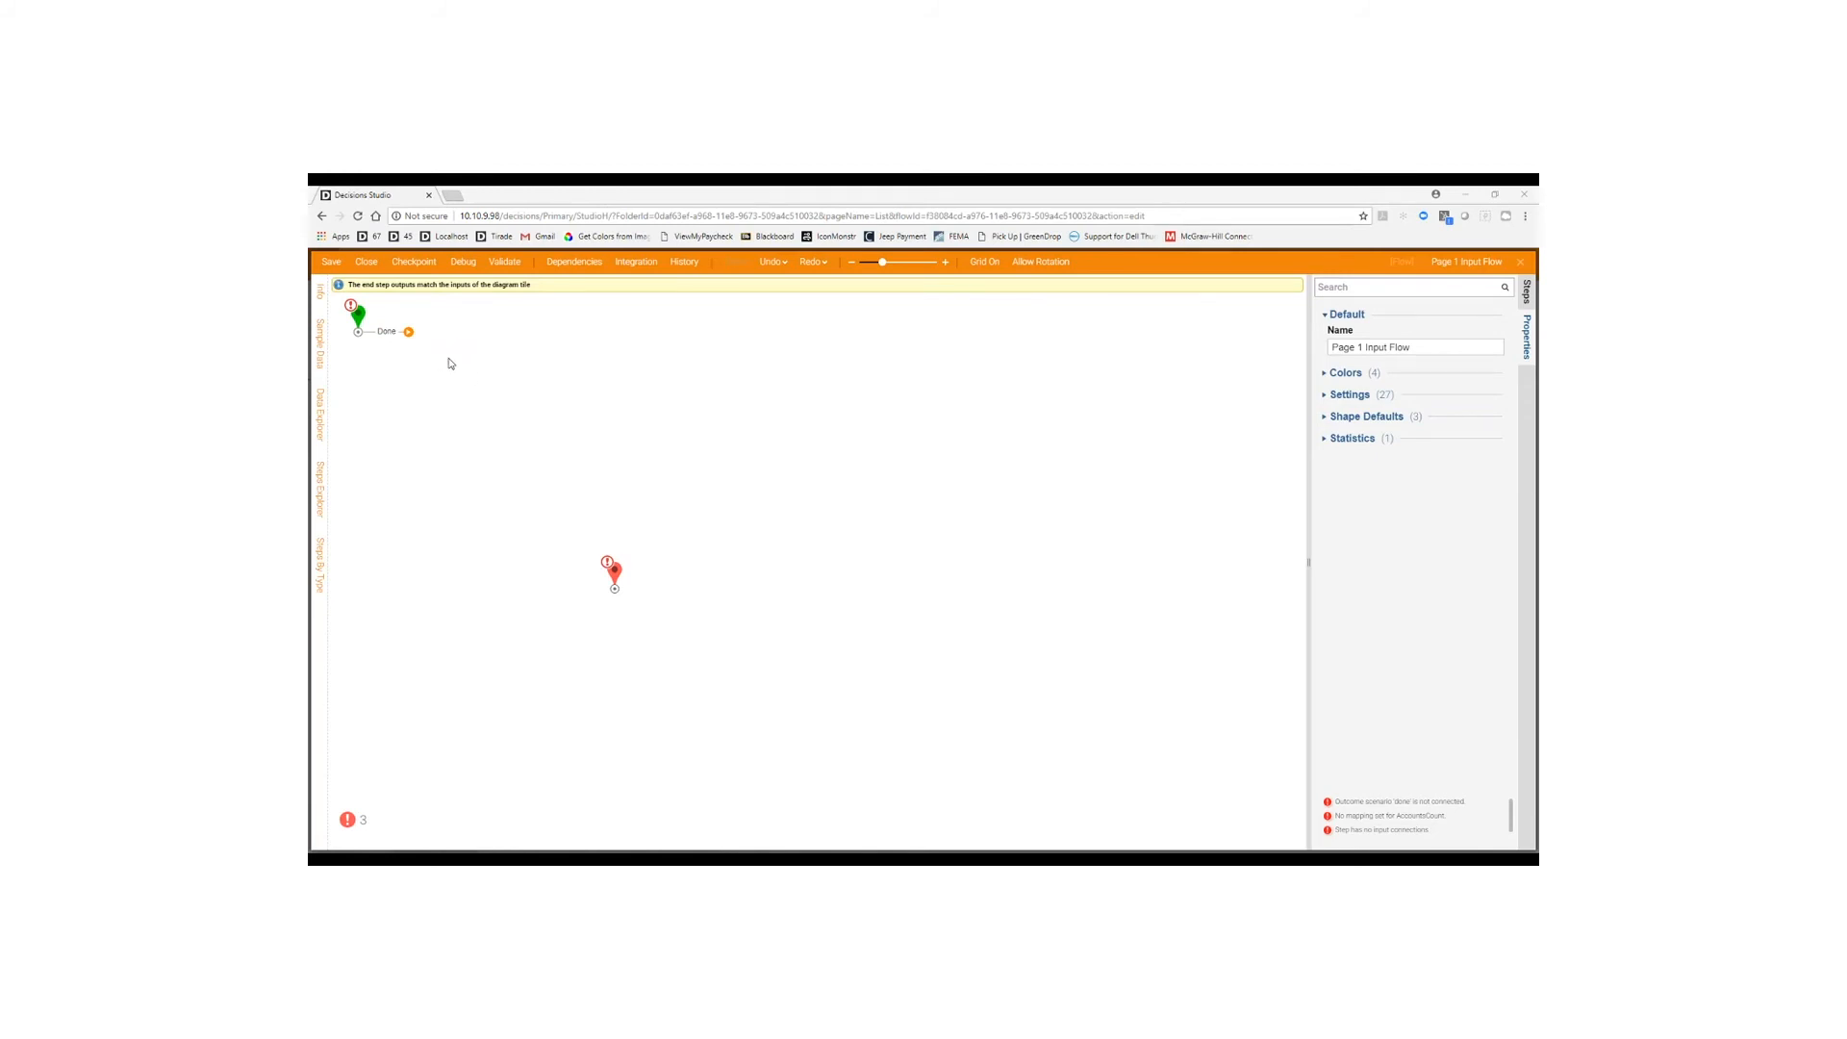
# Add a Fetch Entities step with Type Name set to Account.
pyautogui.click(408, 332)
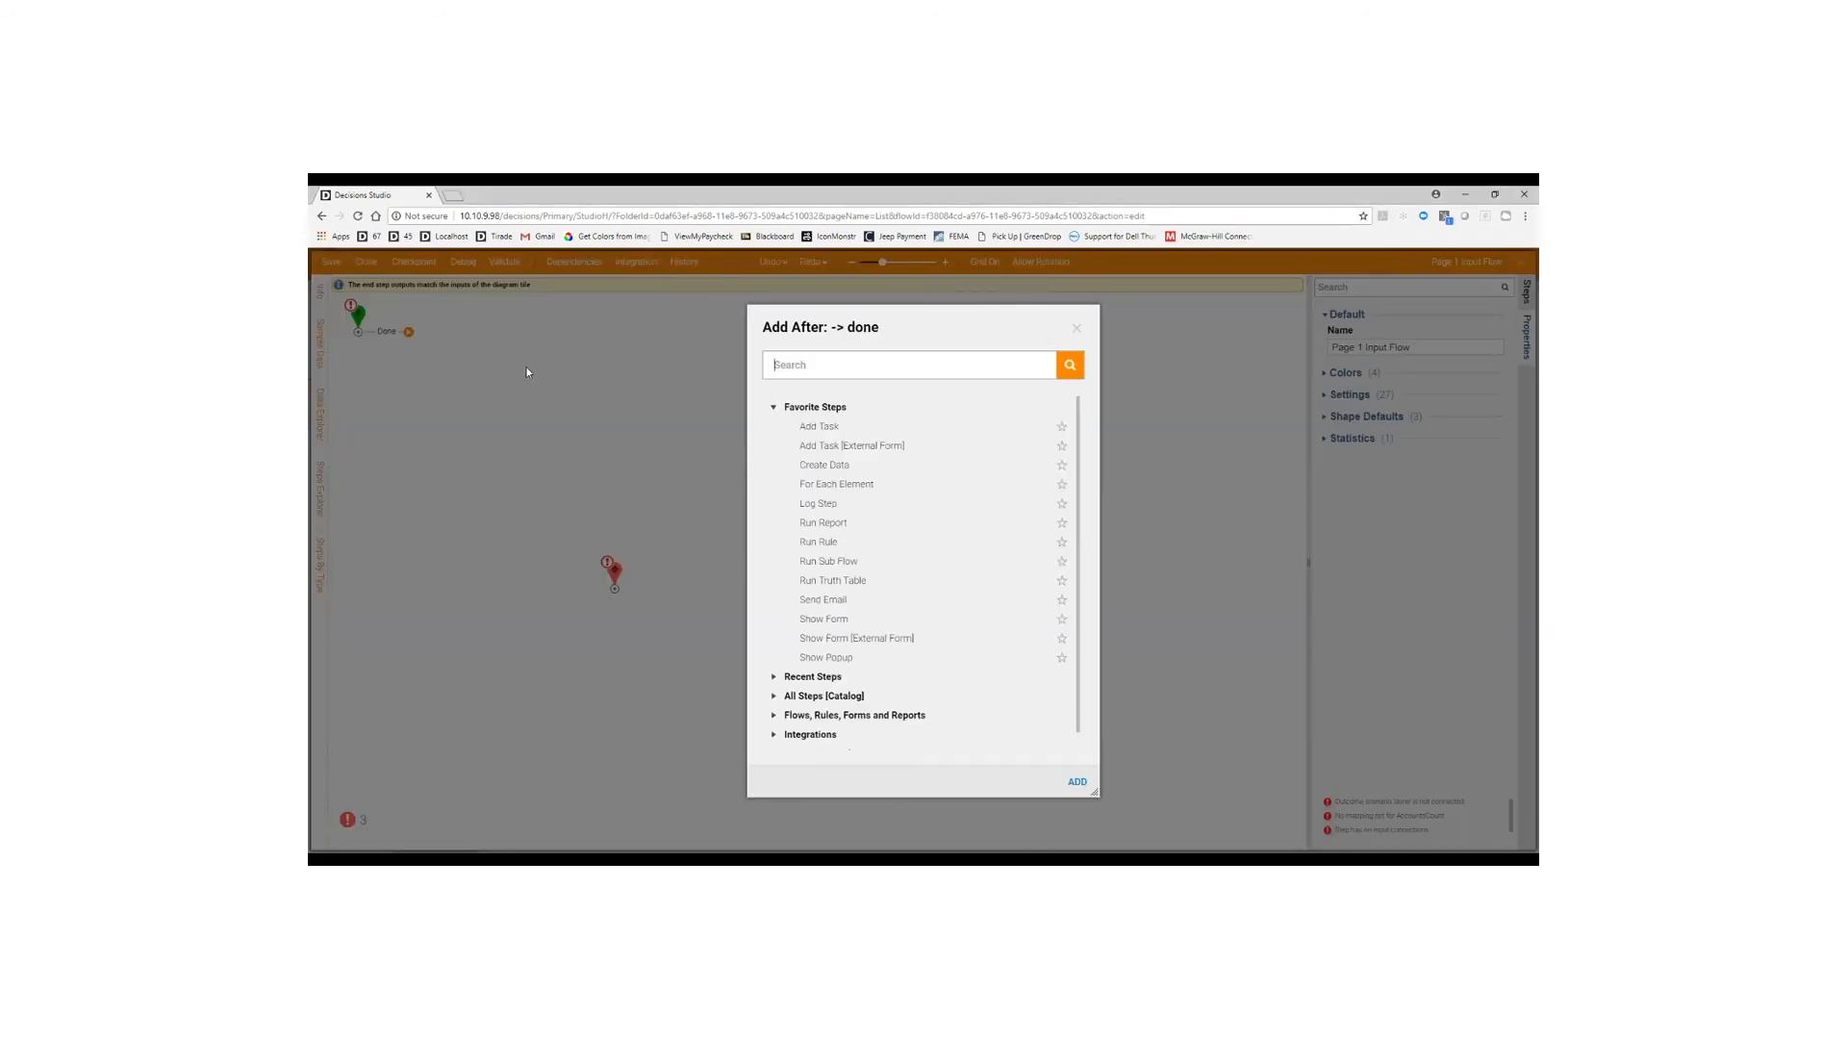
pyautogui.write('fetch ent')
pyautogui.click(1077, 782)
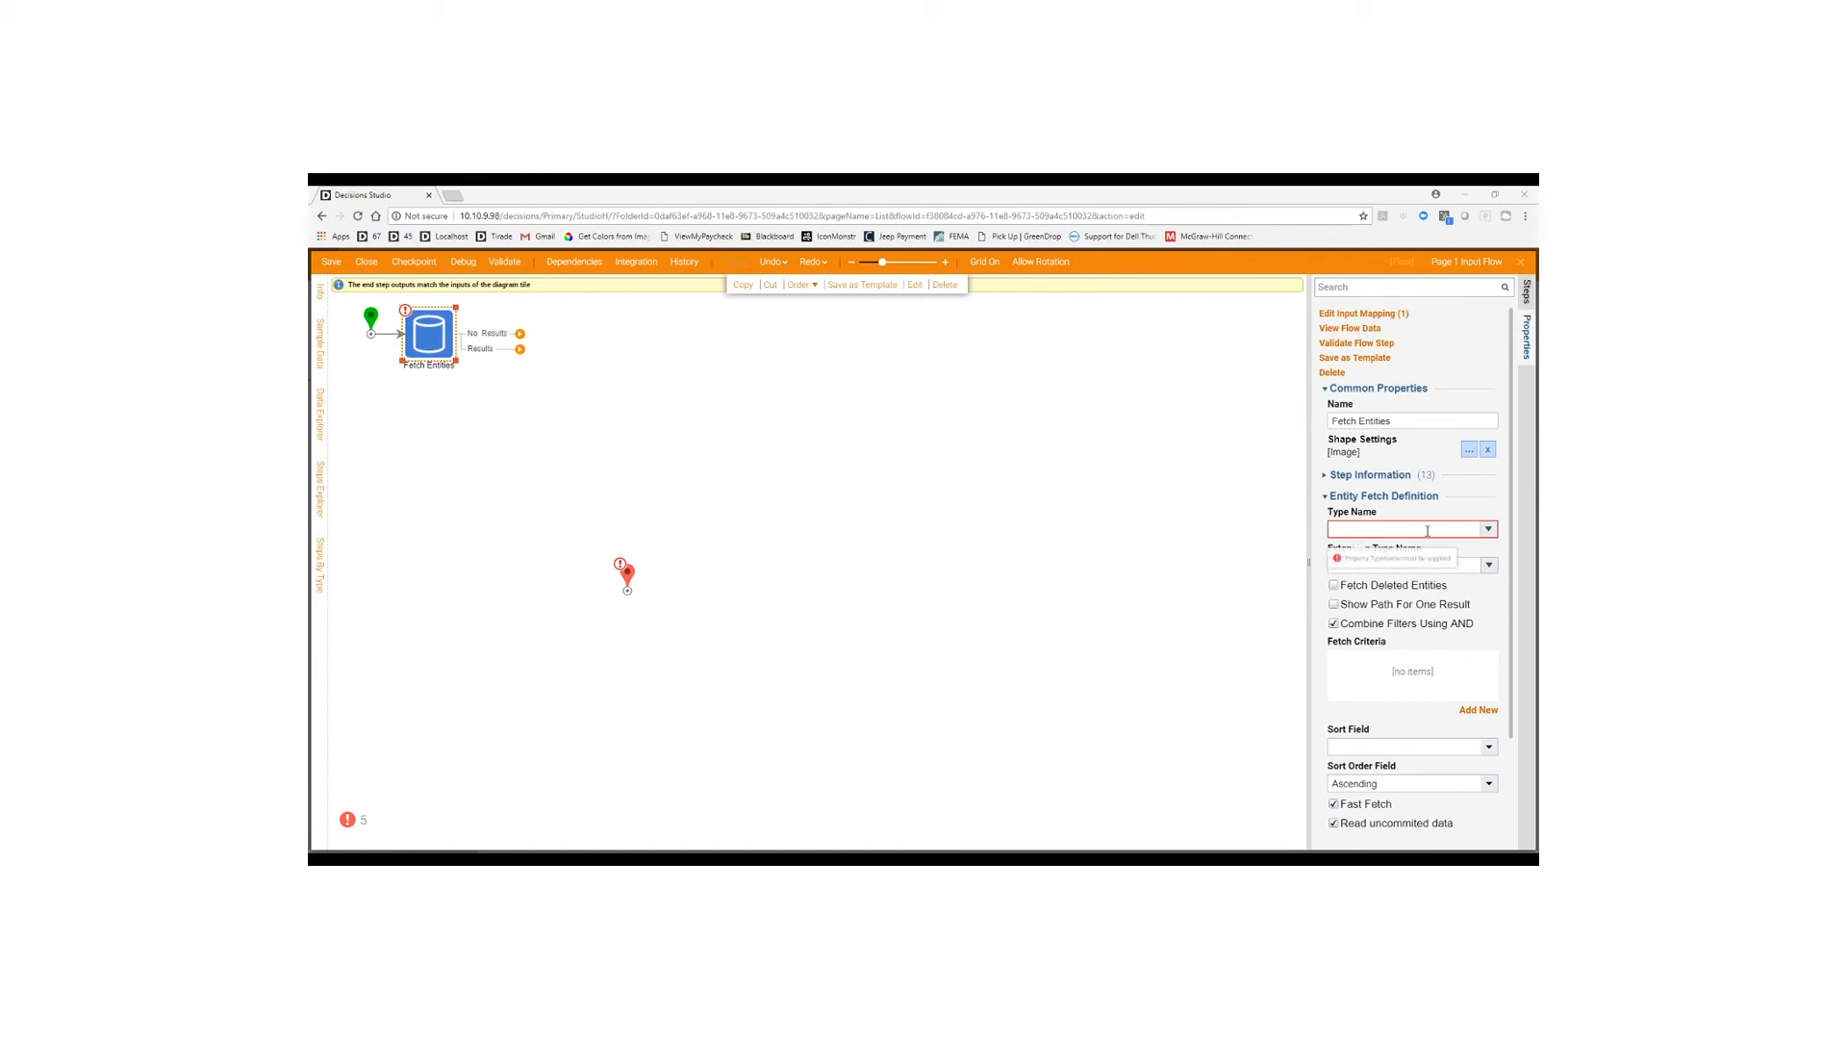
pyautogui.click(1483, 530)
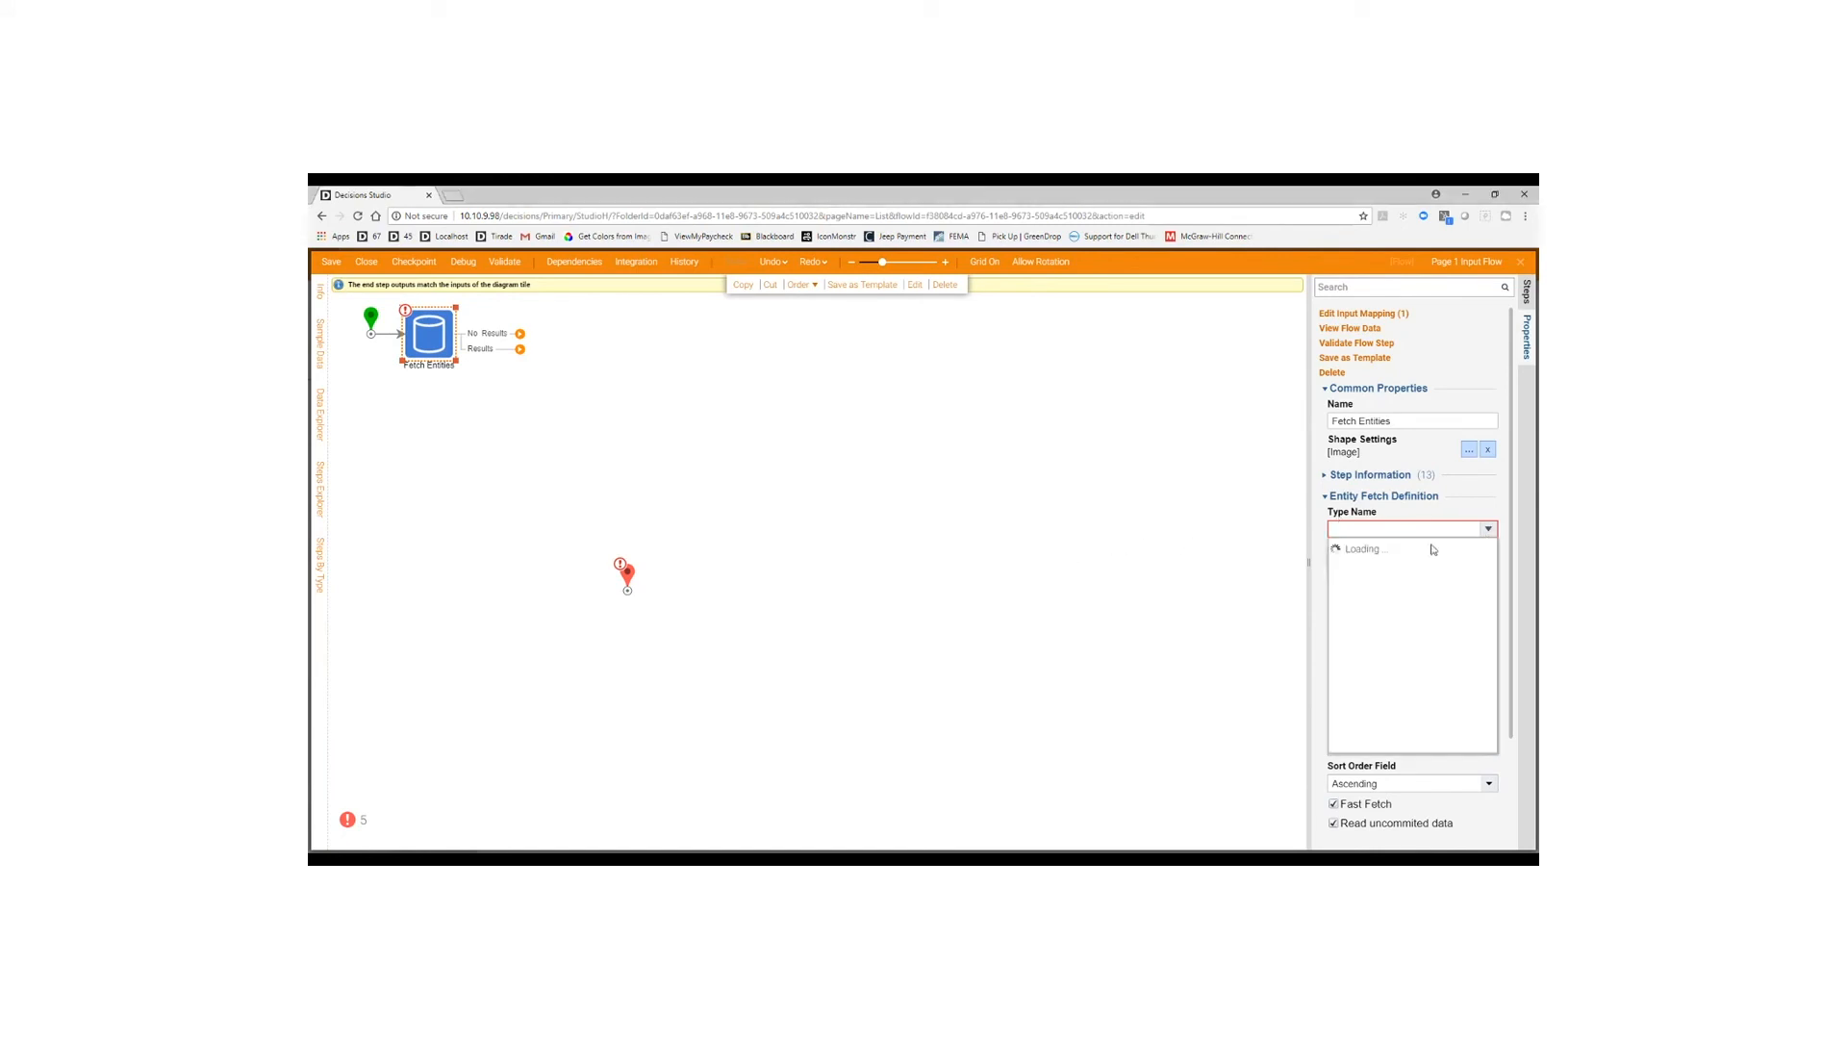
pyautogui.click(1372, 587)
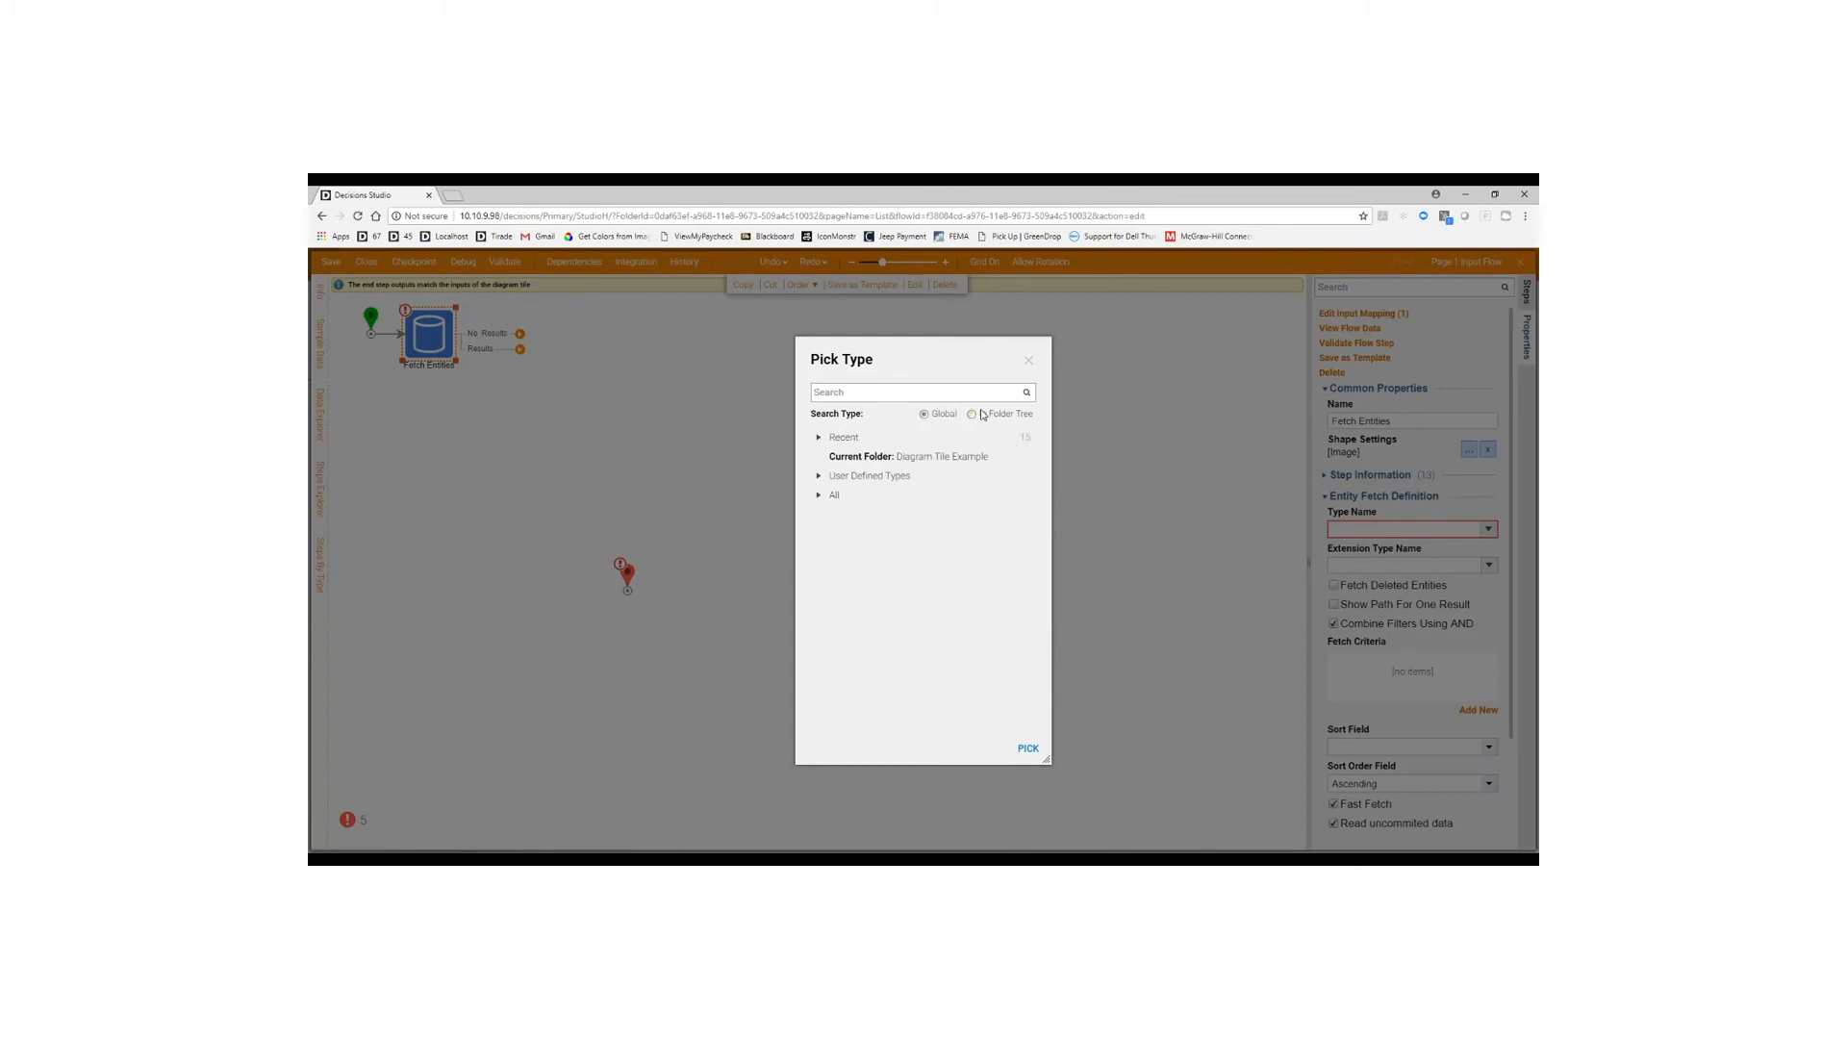
pyautogui.write('Account')
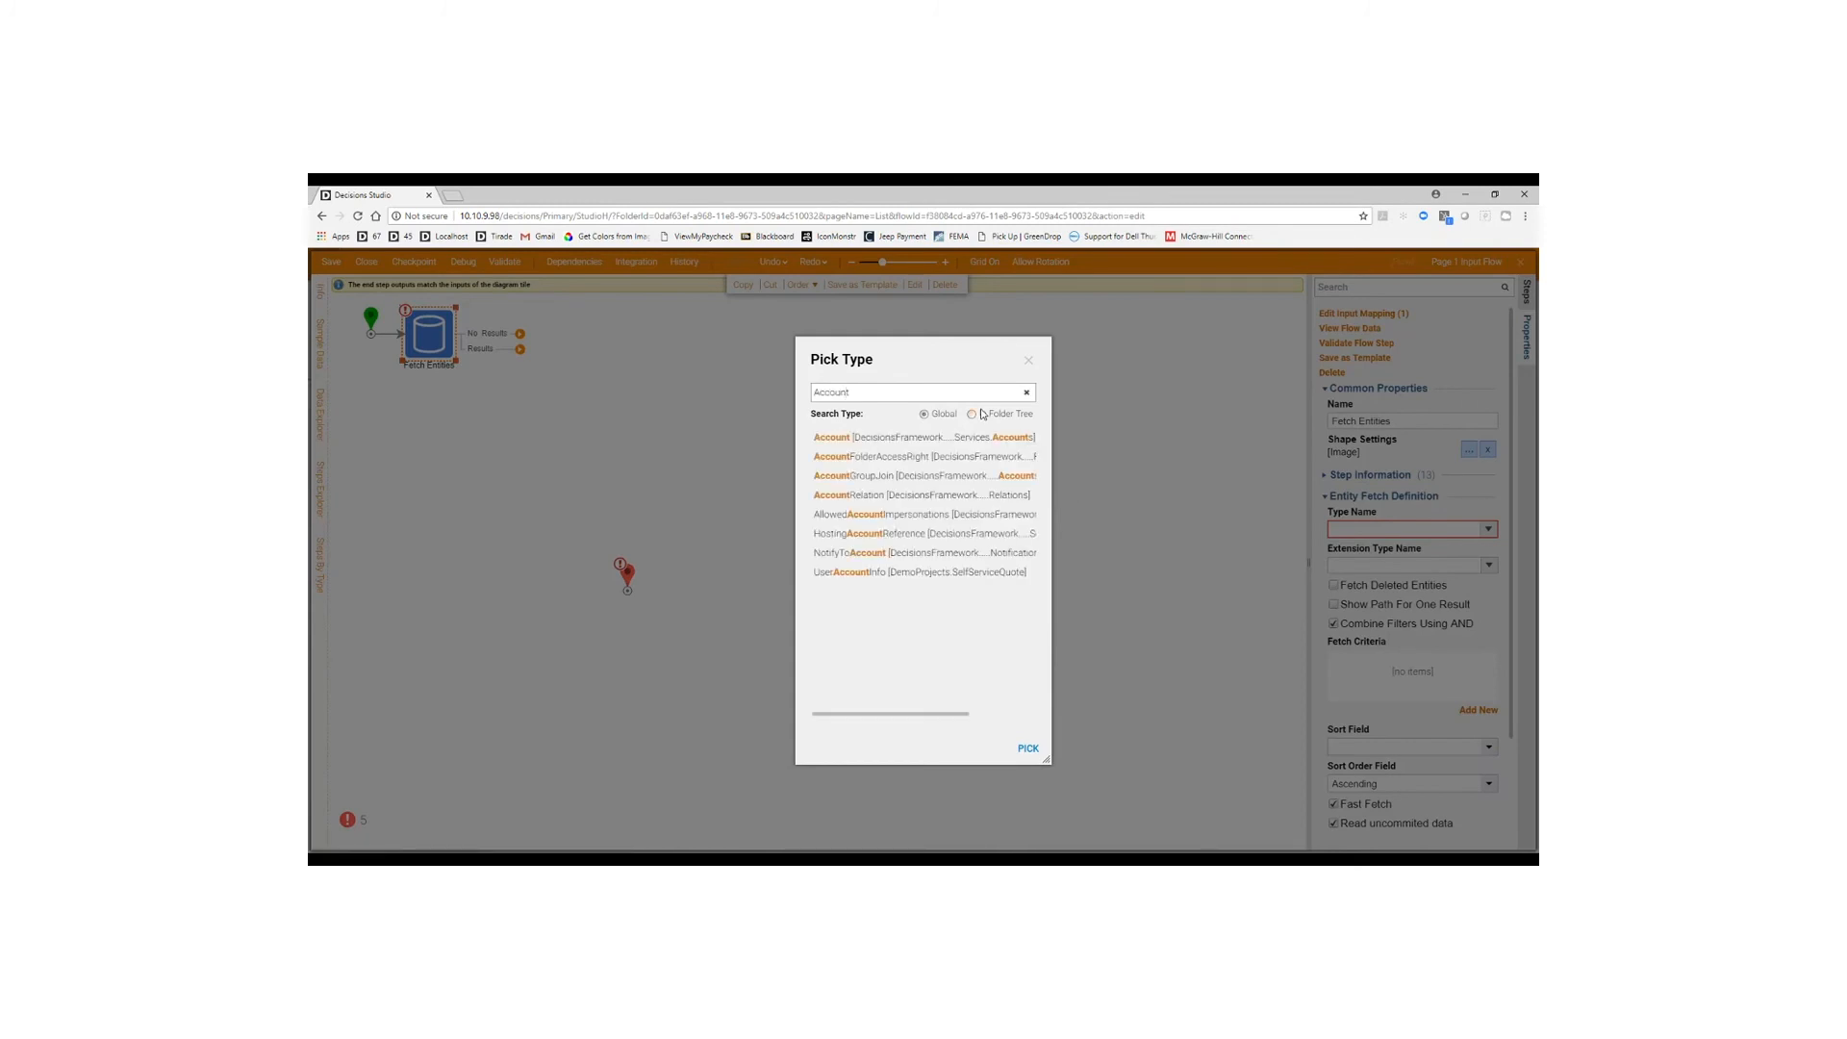
pyautogui.click(921, 437)
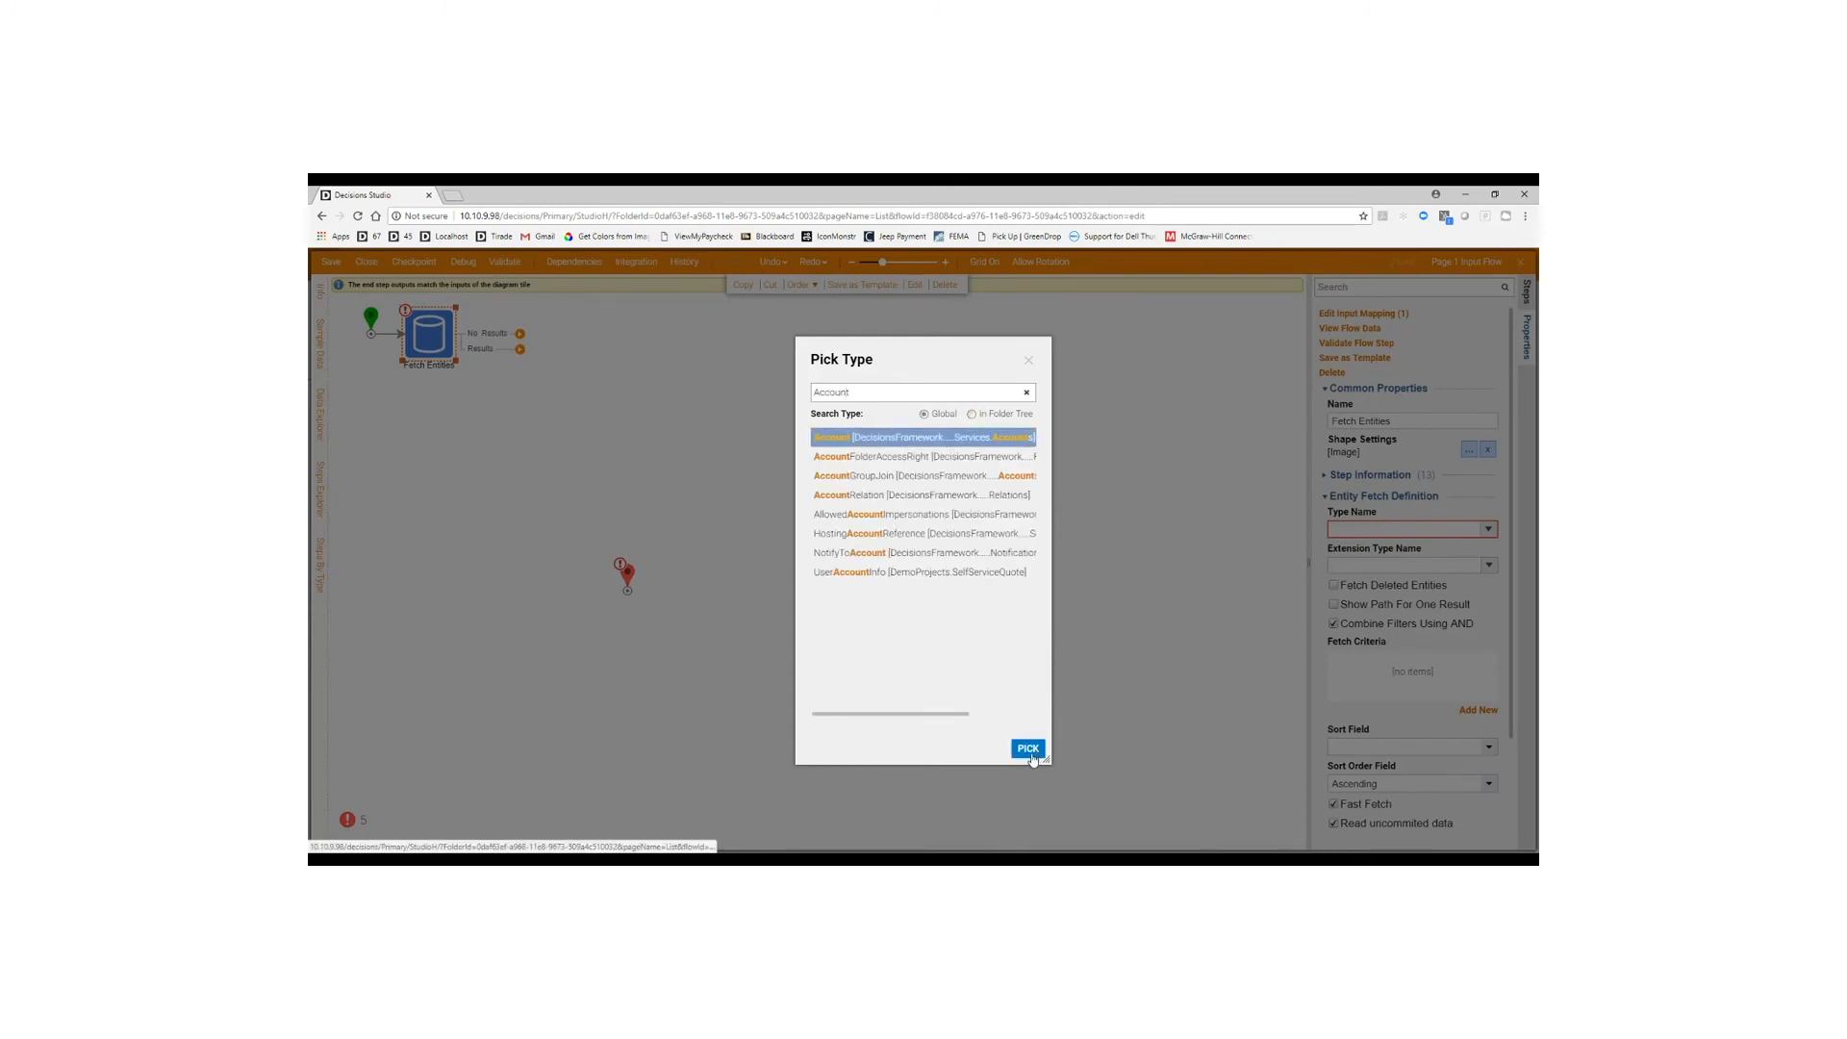
pyautogui.click(1028, 748)
# Connect the No Results and Results outcomes to the end step.
pyautogui.moveTo(519, 332); pyautogui.dragTo(619, 594)
pyautogui.moveTo(505, 351); pyautogui.dragTo(626, 582)
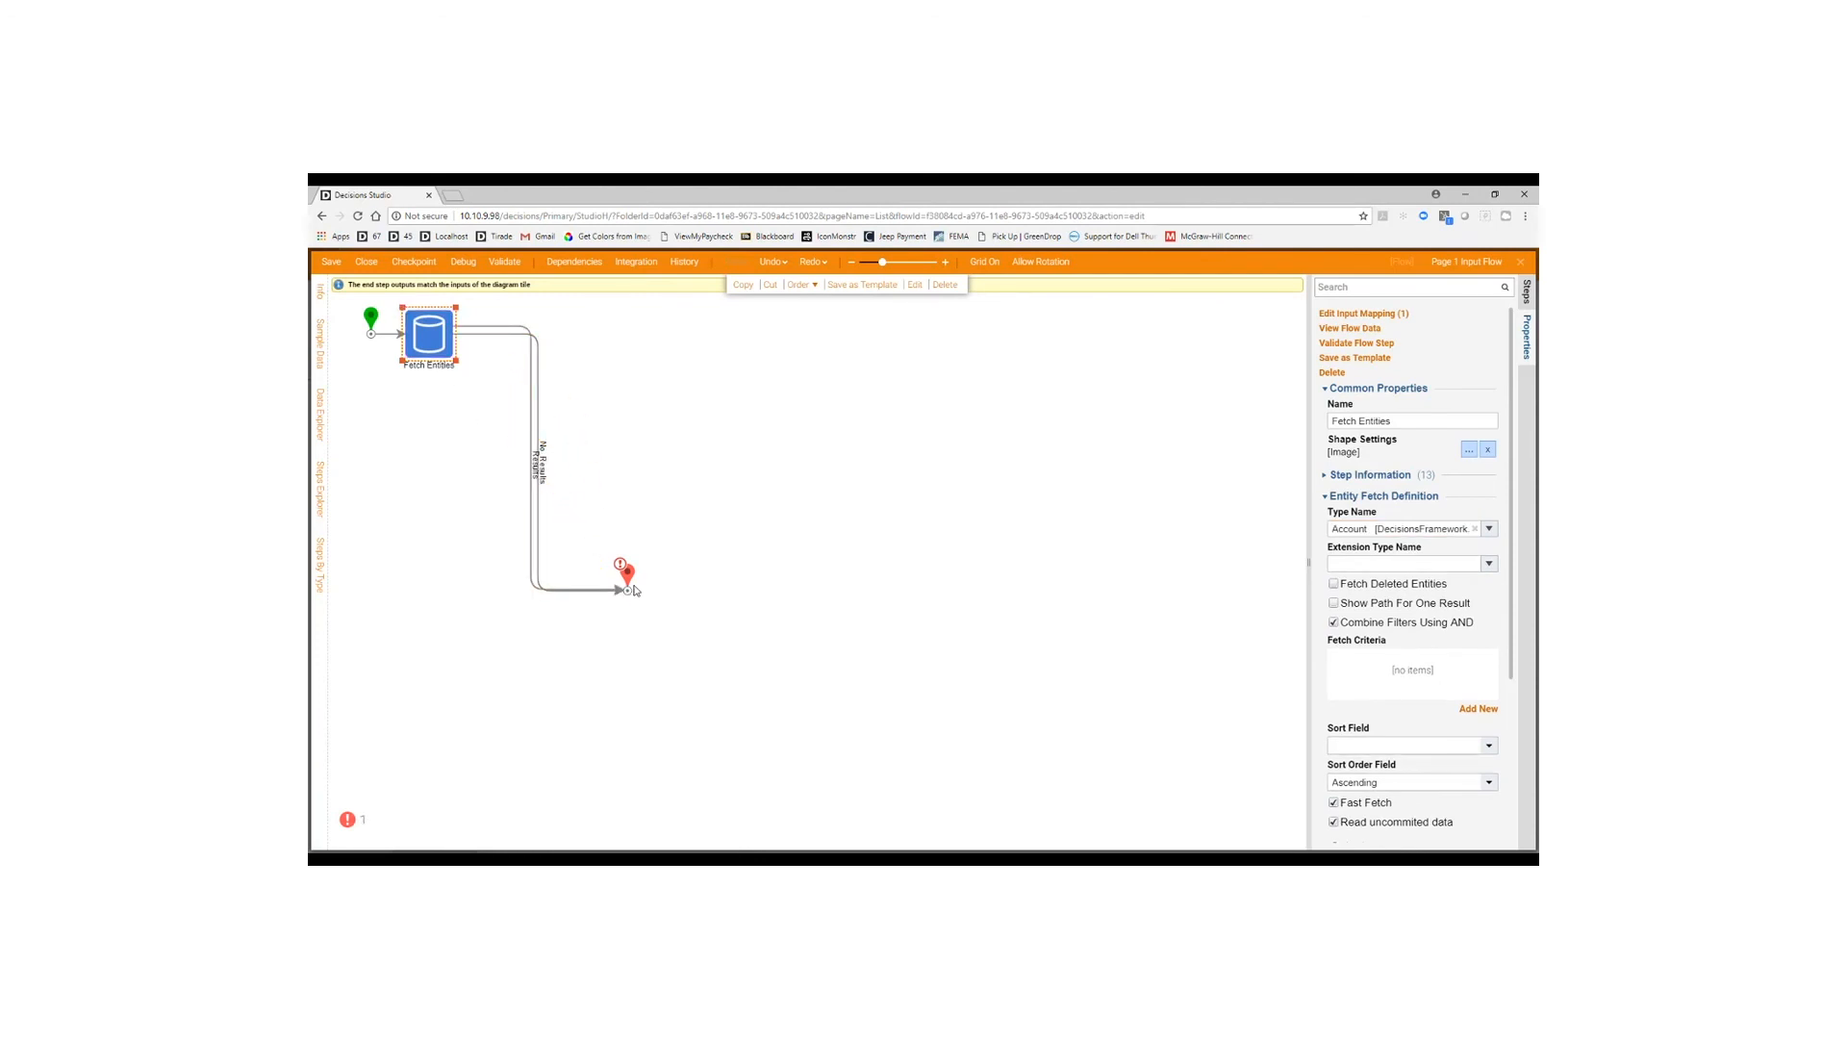
pyautogui.click(627, 575)
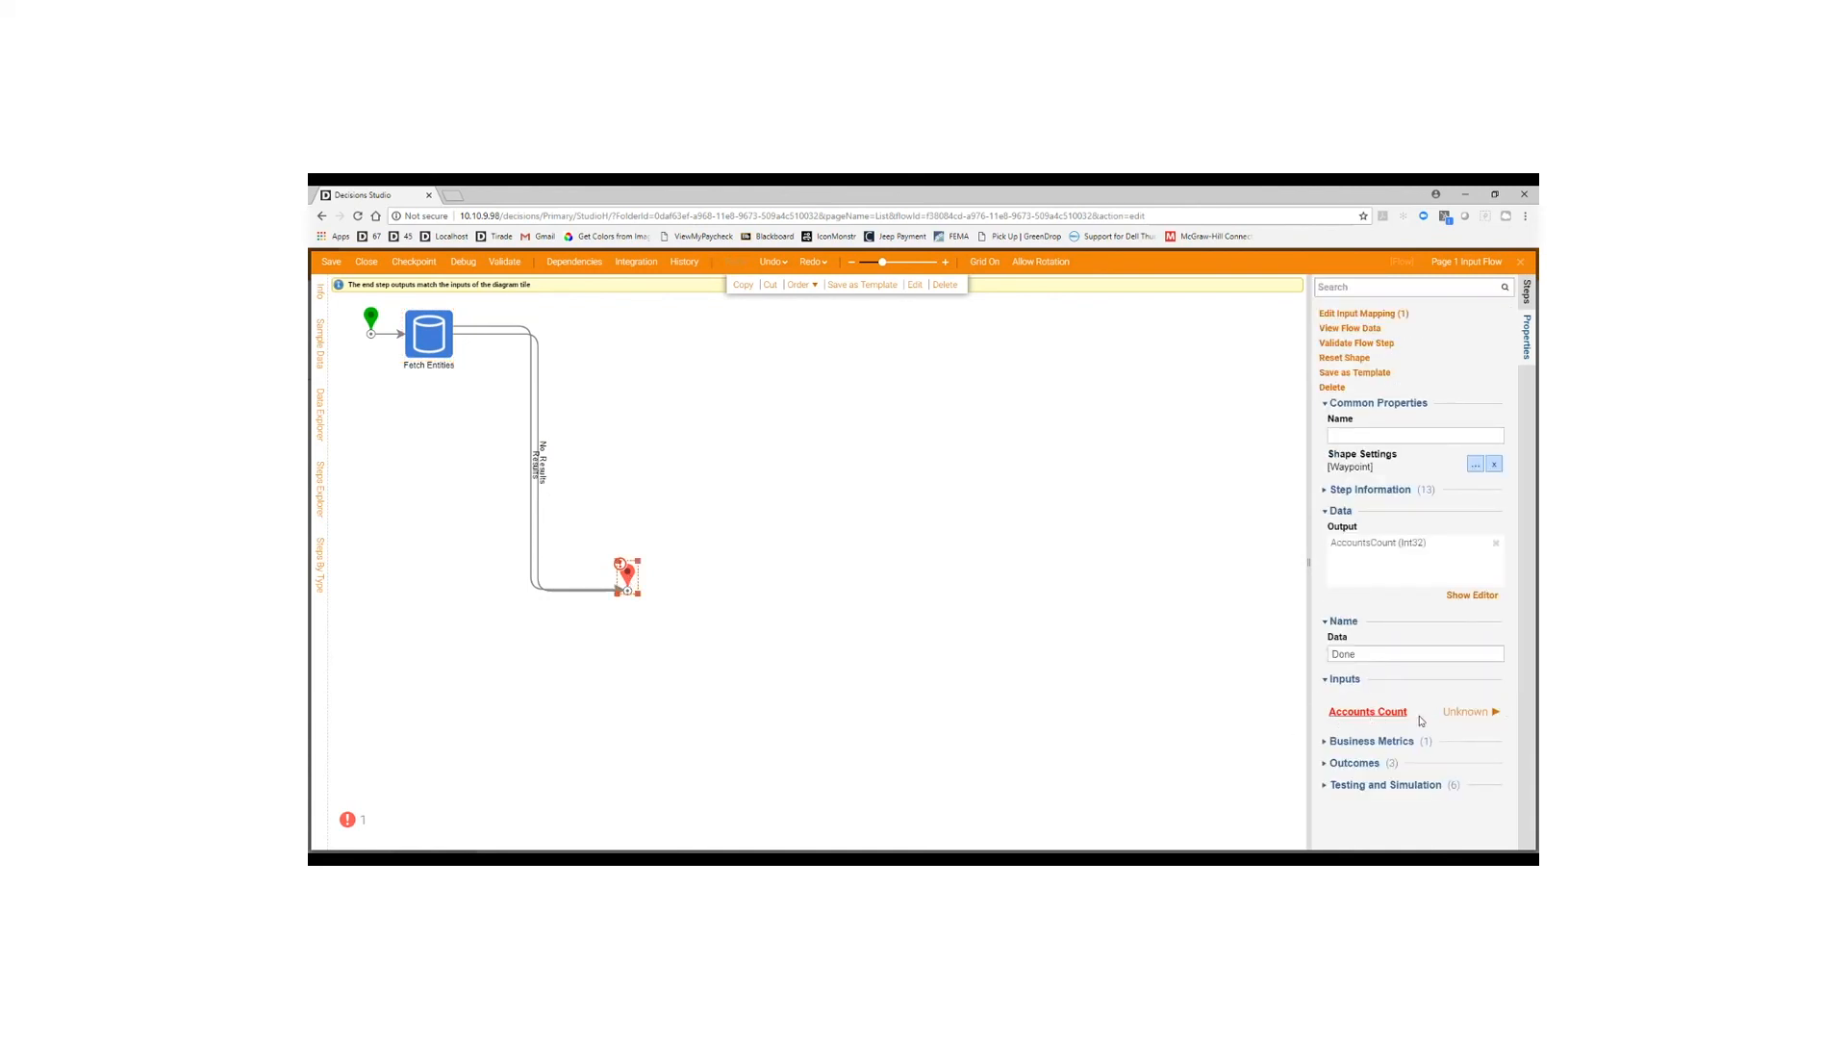
# Map the end step's Accounts Count from EntityResults.Count and move it beside Fetch Entities.
pyautogui.click(1469, 712)
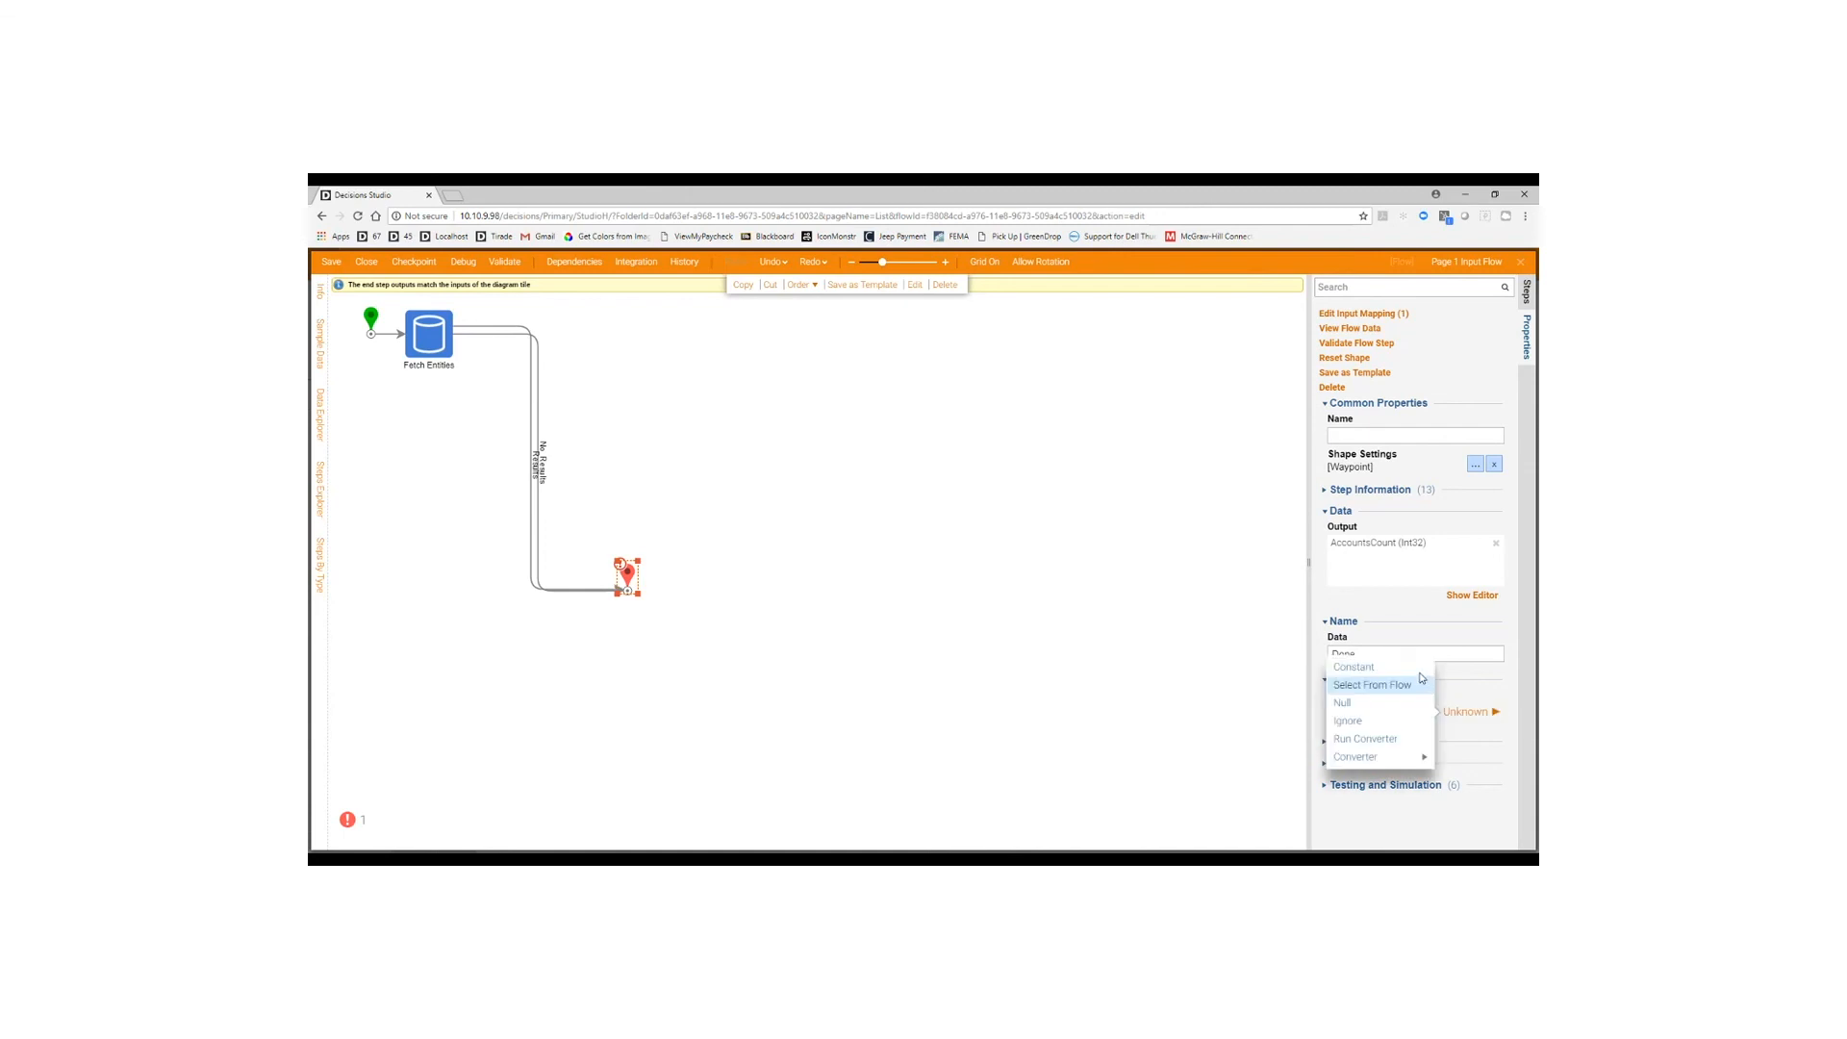
pyautogui.click(1366, 679)
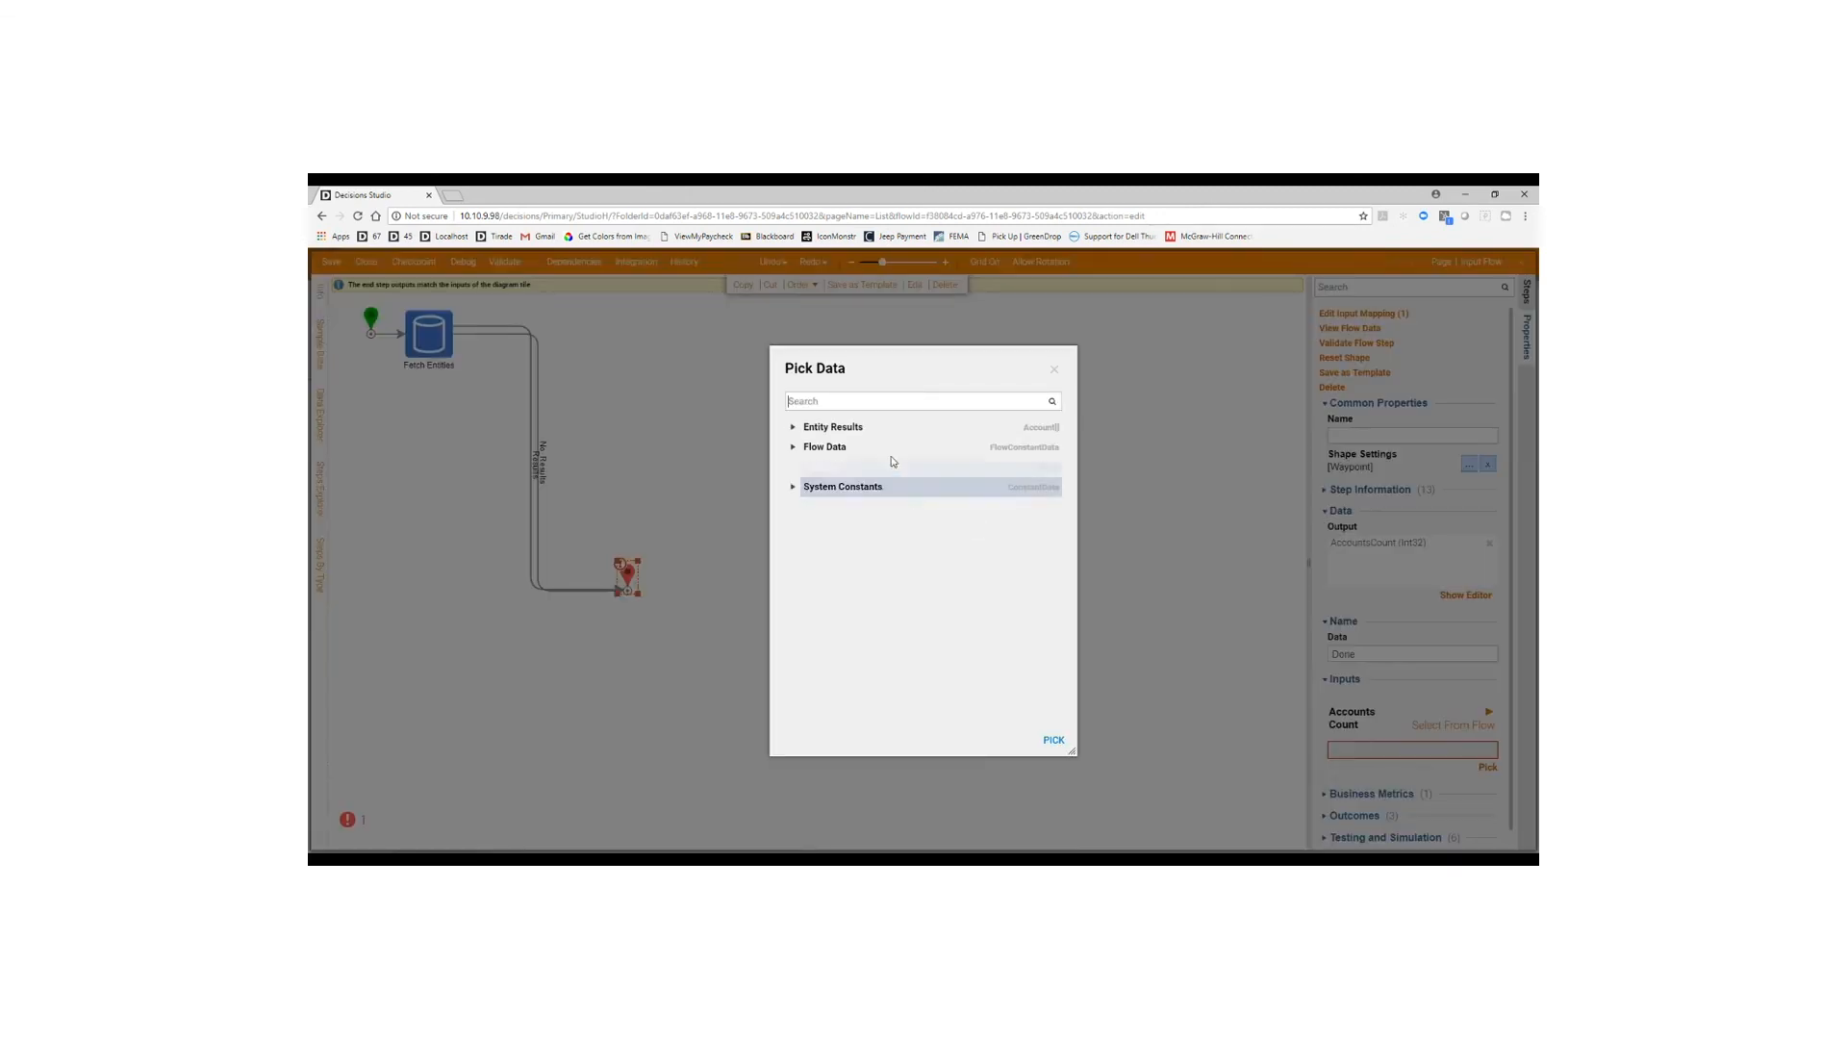
pyautogui.click(793, 429)
pyautogui.scroll(-5, 924, 578)
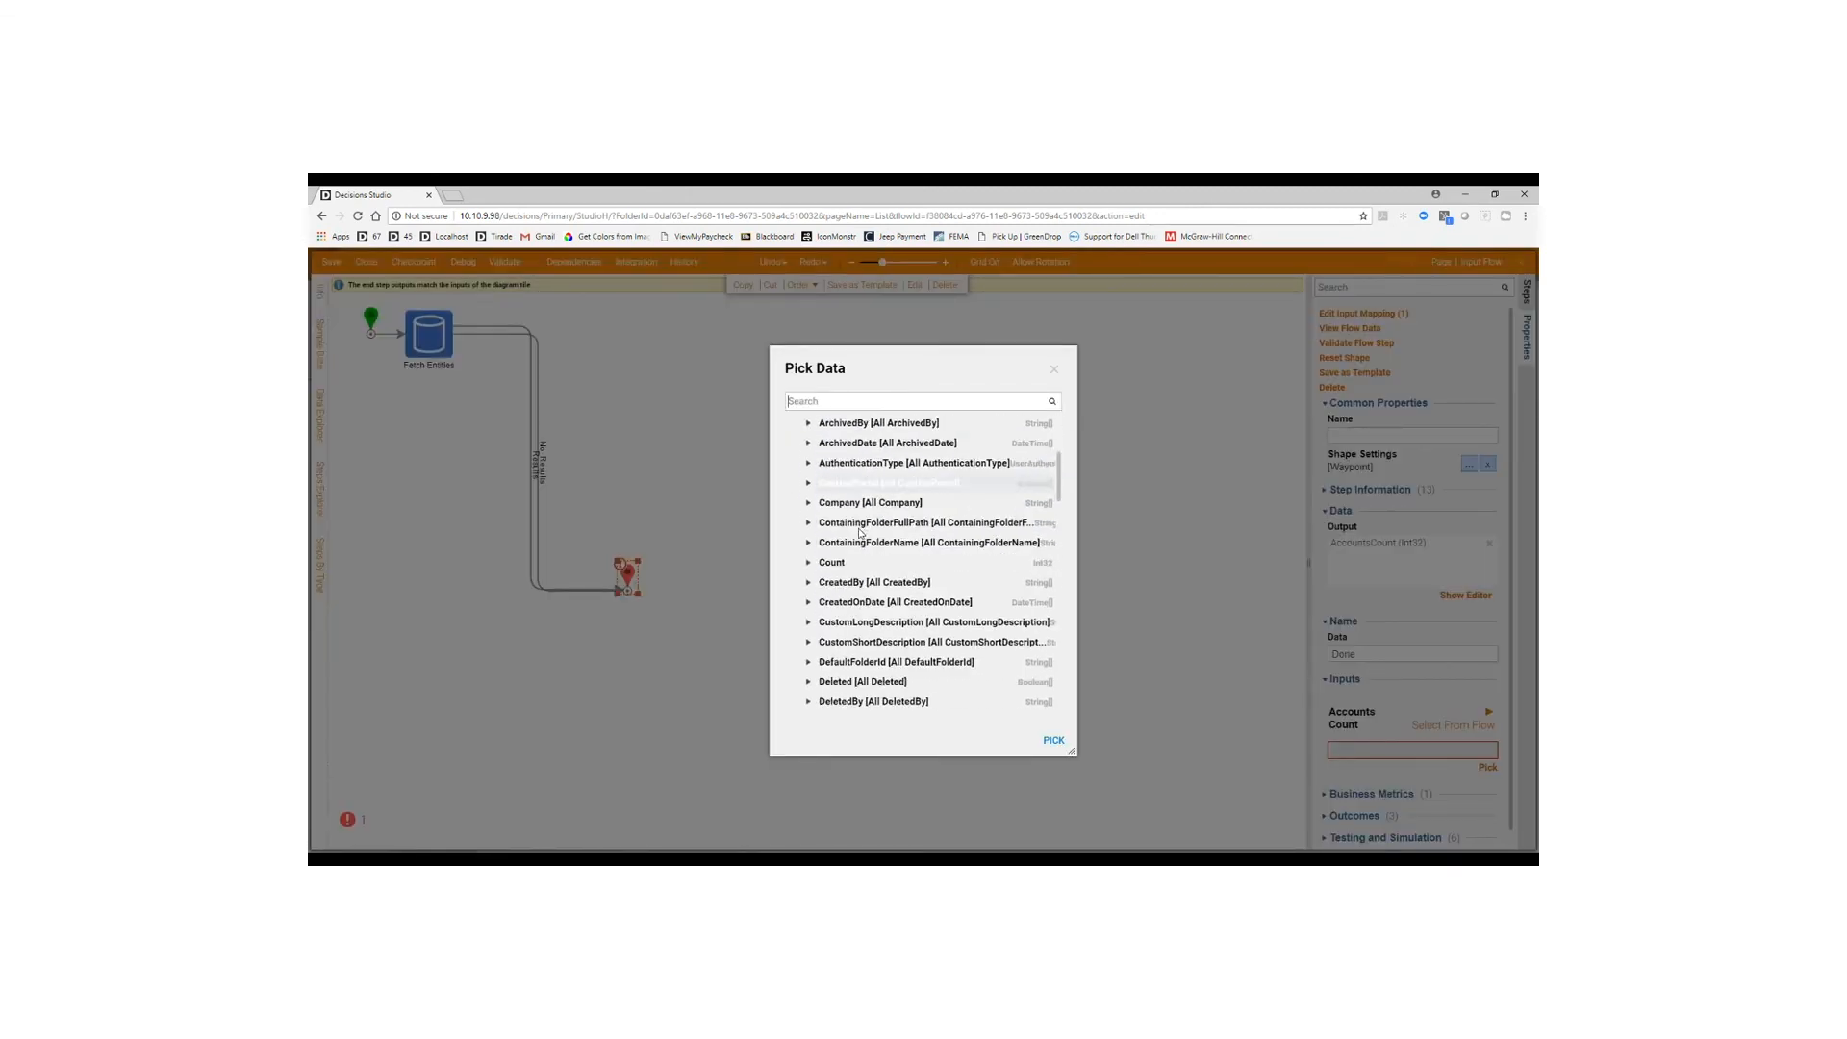
pyautogui.click(832, 489)
pyautogui.click(1053, 741)
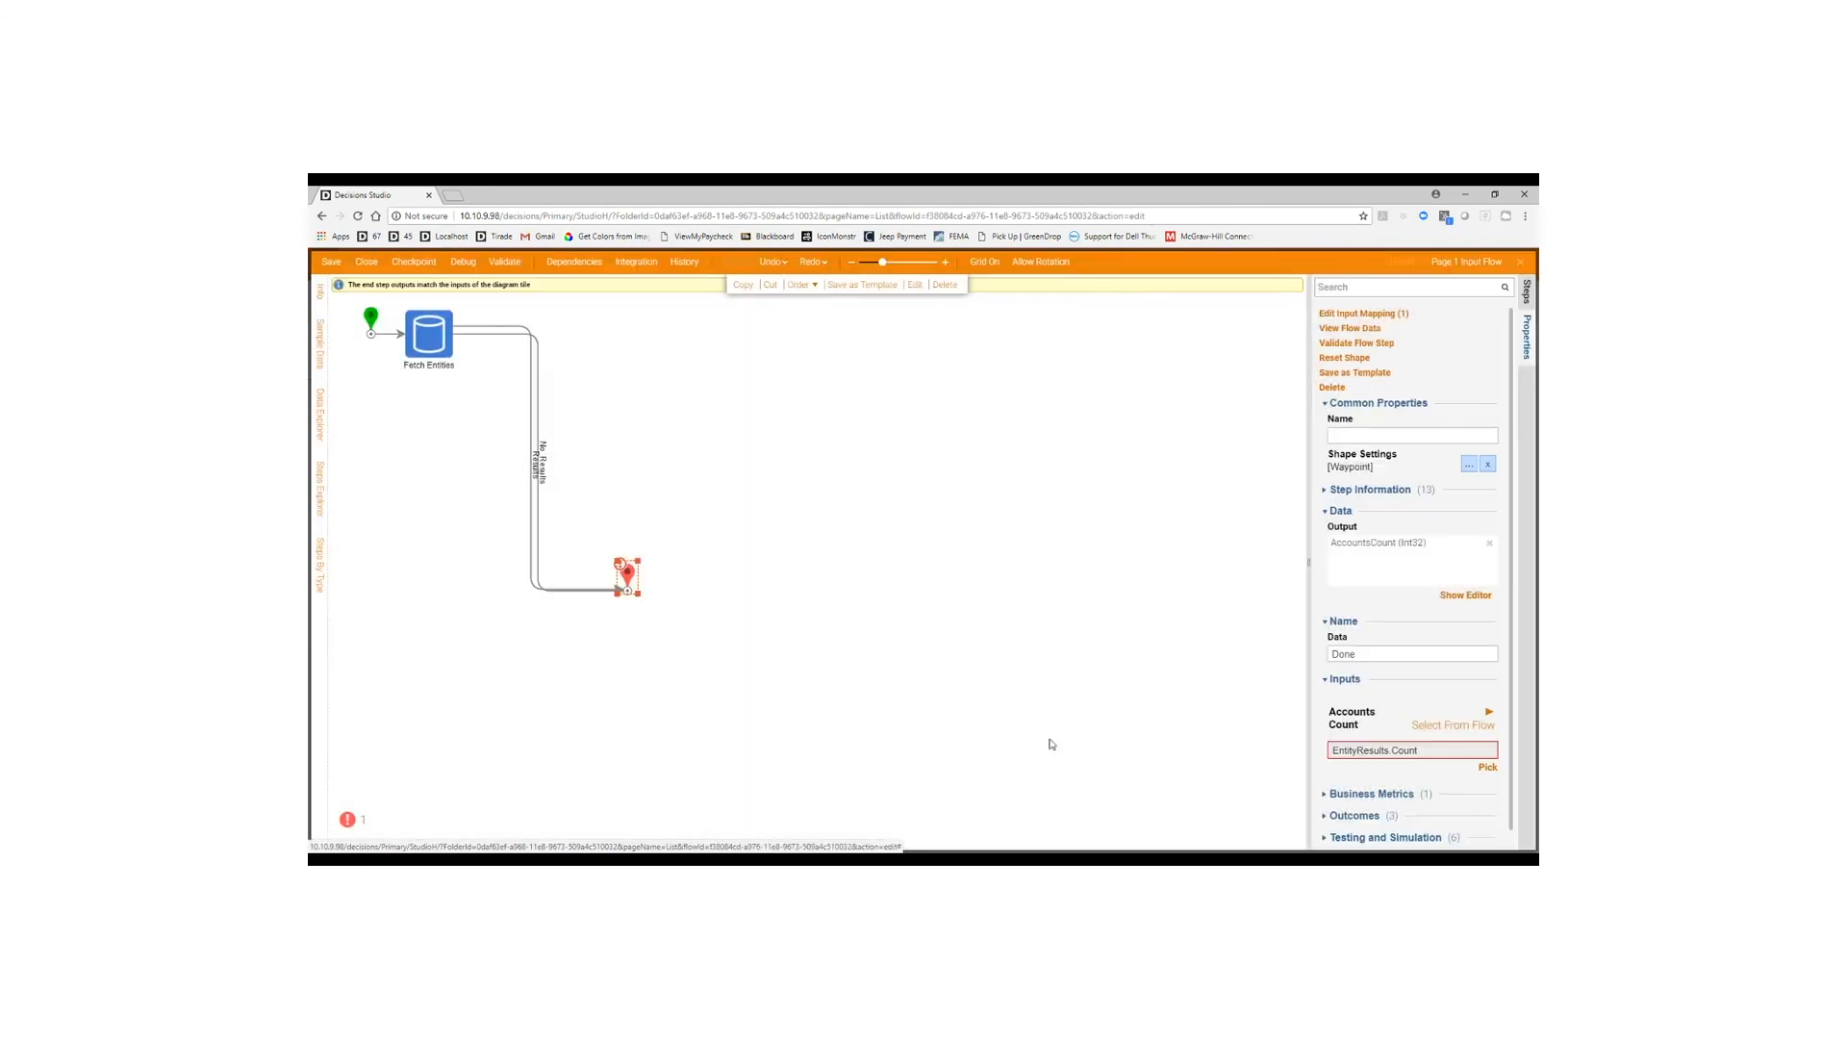
pyautogui.moveTo(635, 580); pyautogui.dragTo(587, 365)
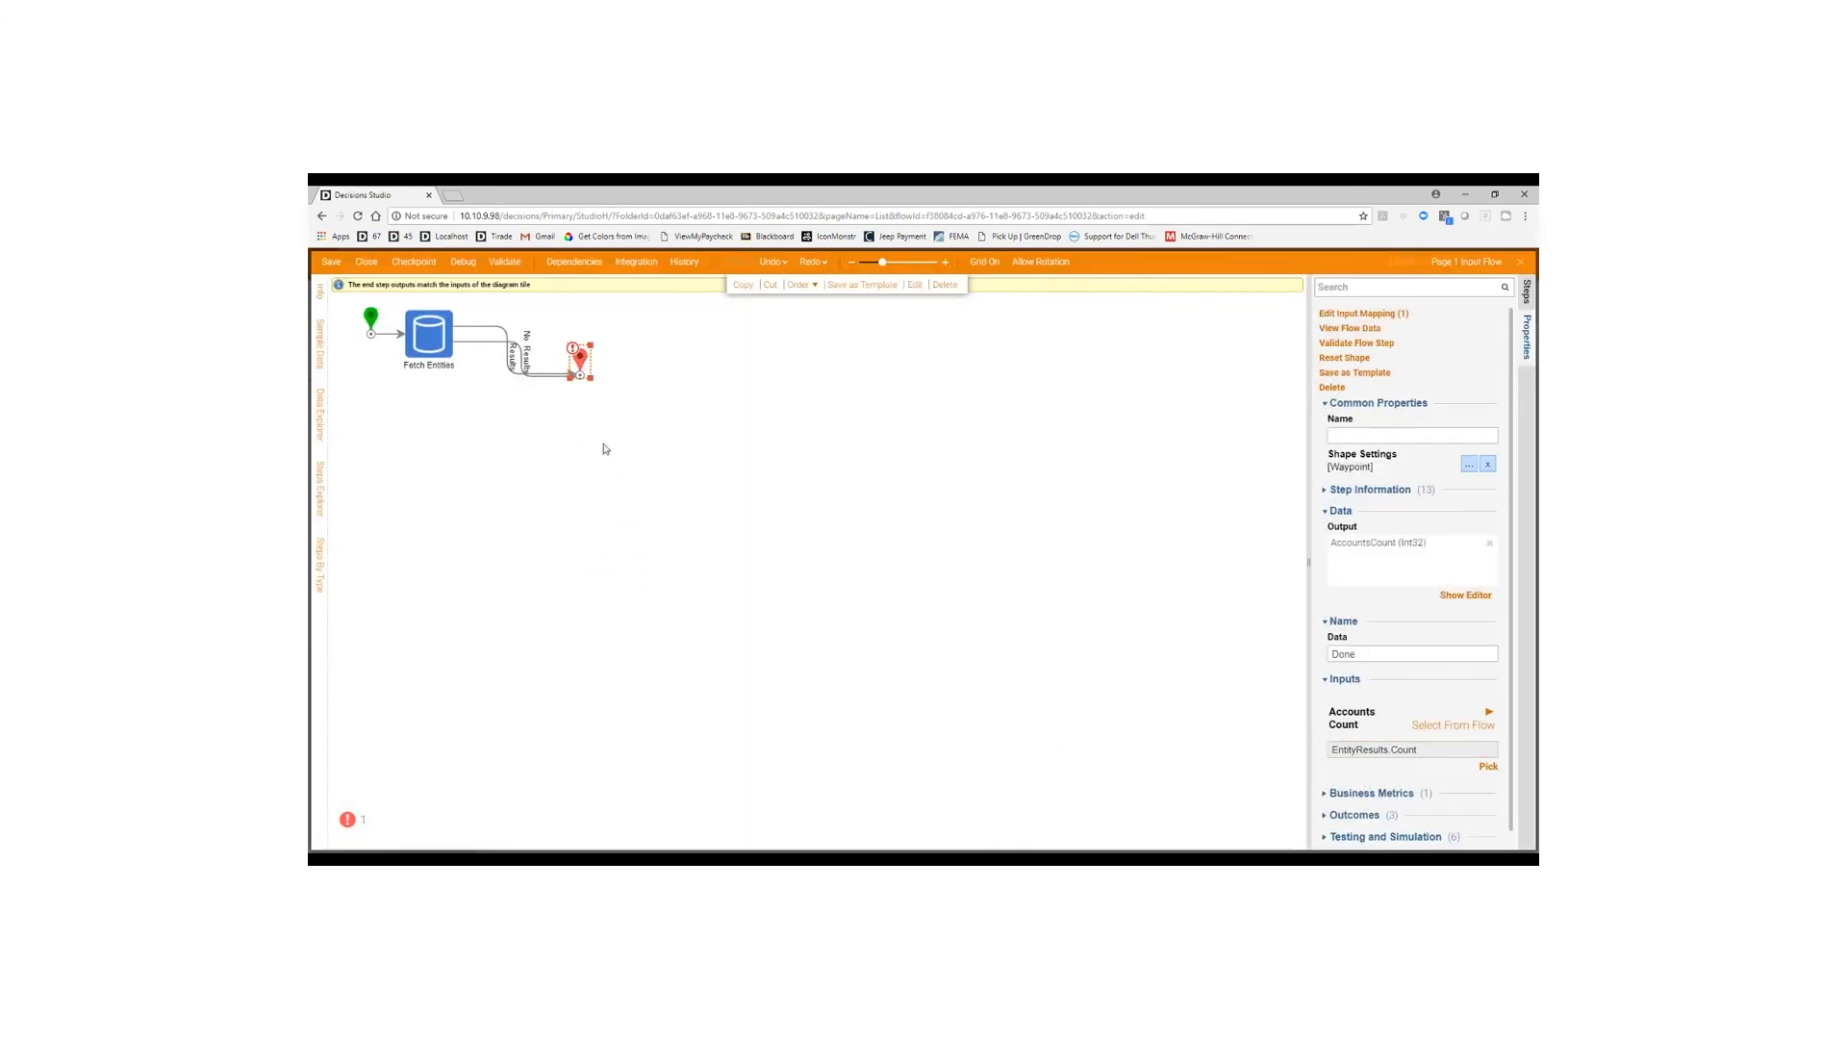
pyautogui.click(598, 457)
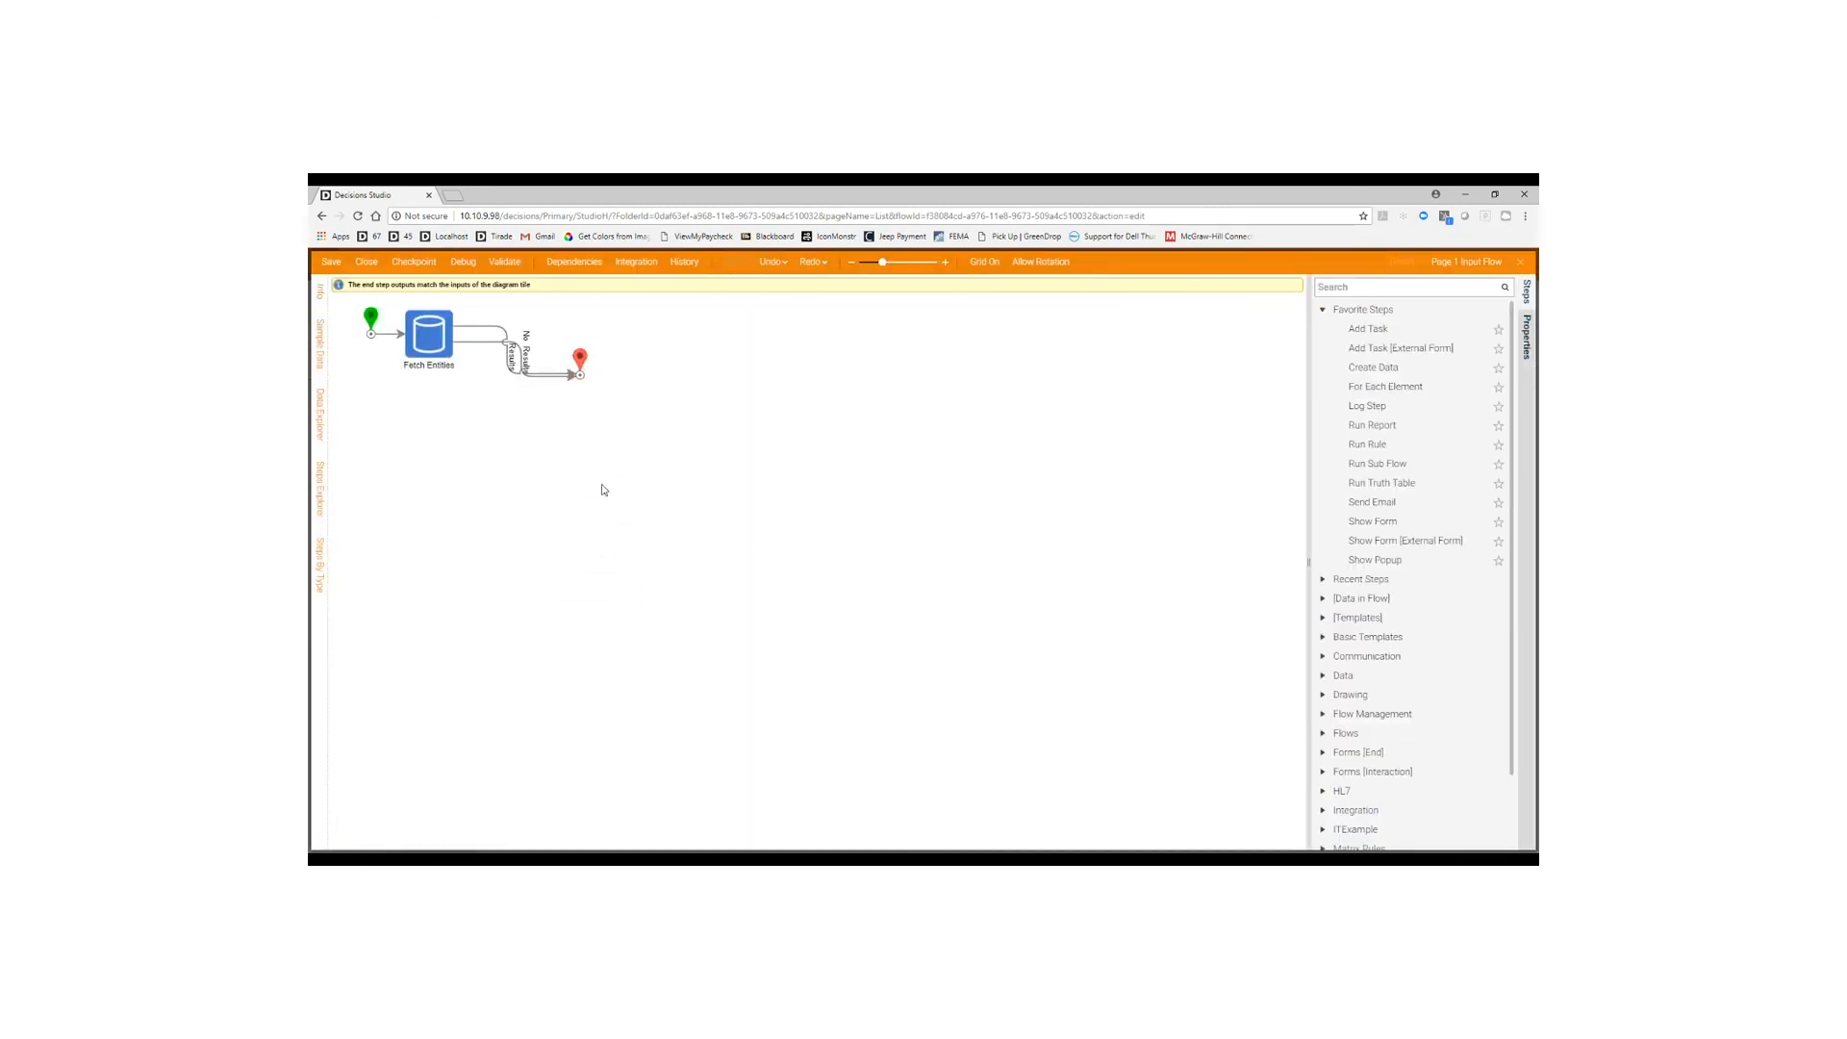
# Save Page 1 Input Flow and preview the page, with the gauge reading 18.
pyautogui.click(367, 261)
pyautogui.click(1045, 630)
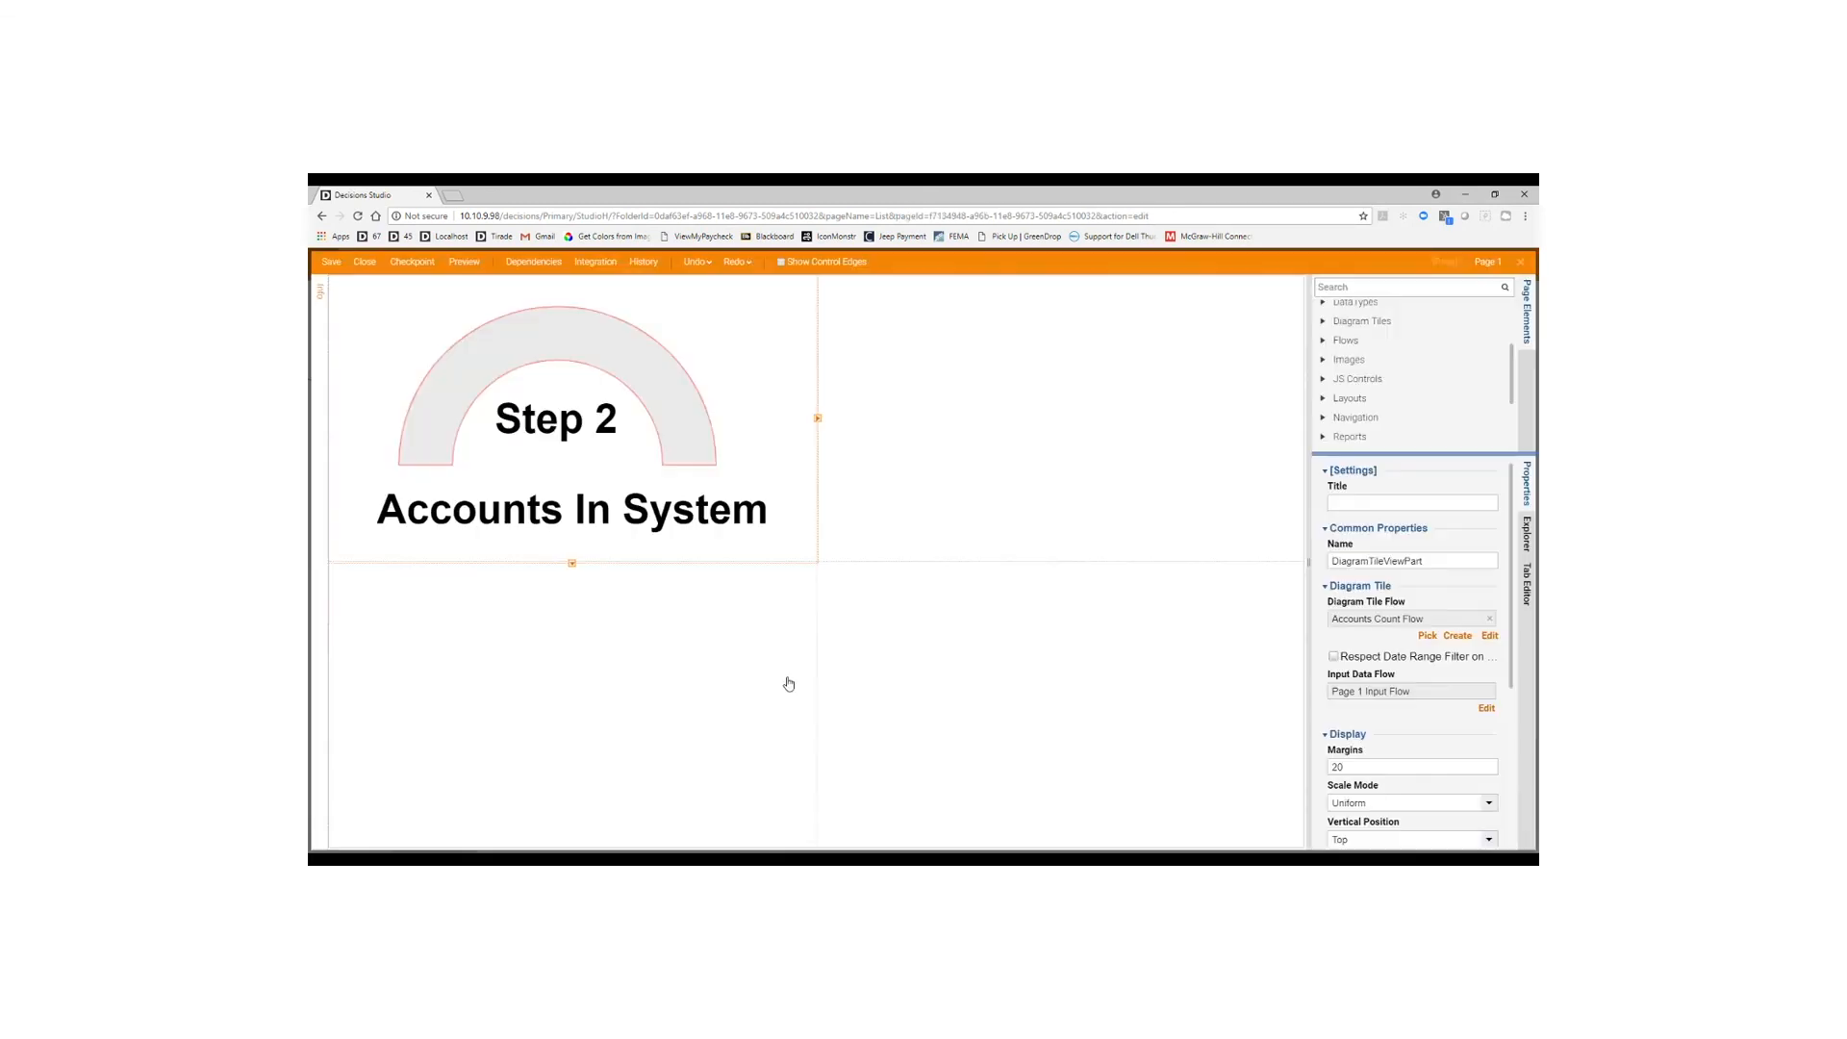
pyautogui.click(460, 266)
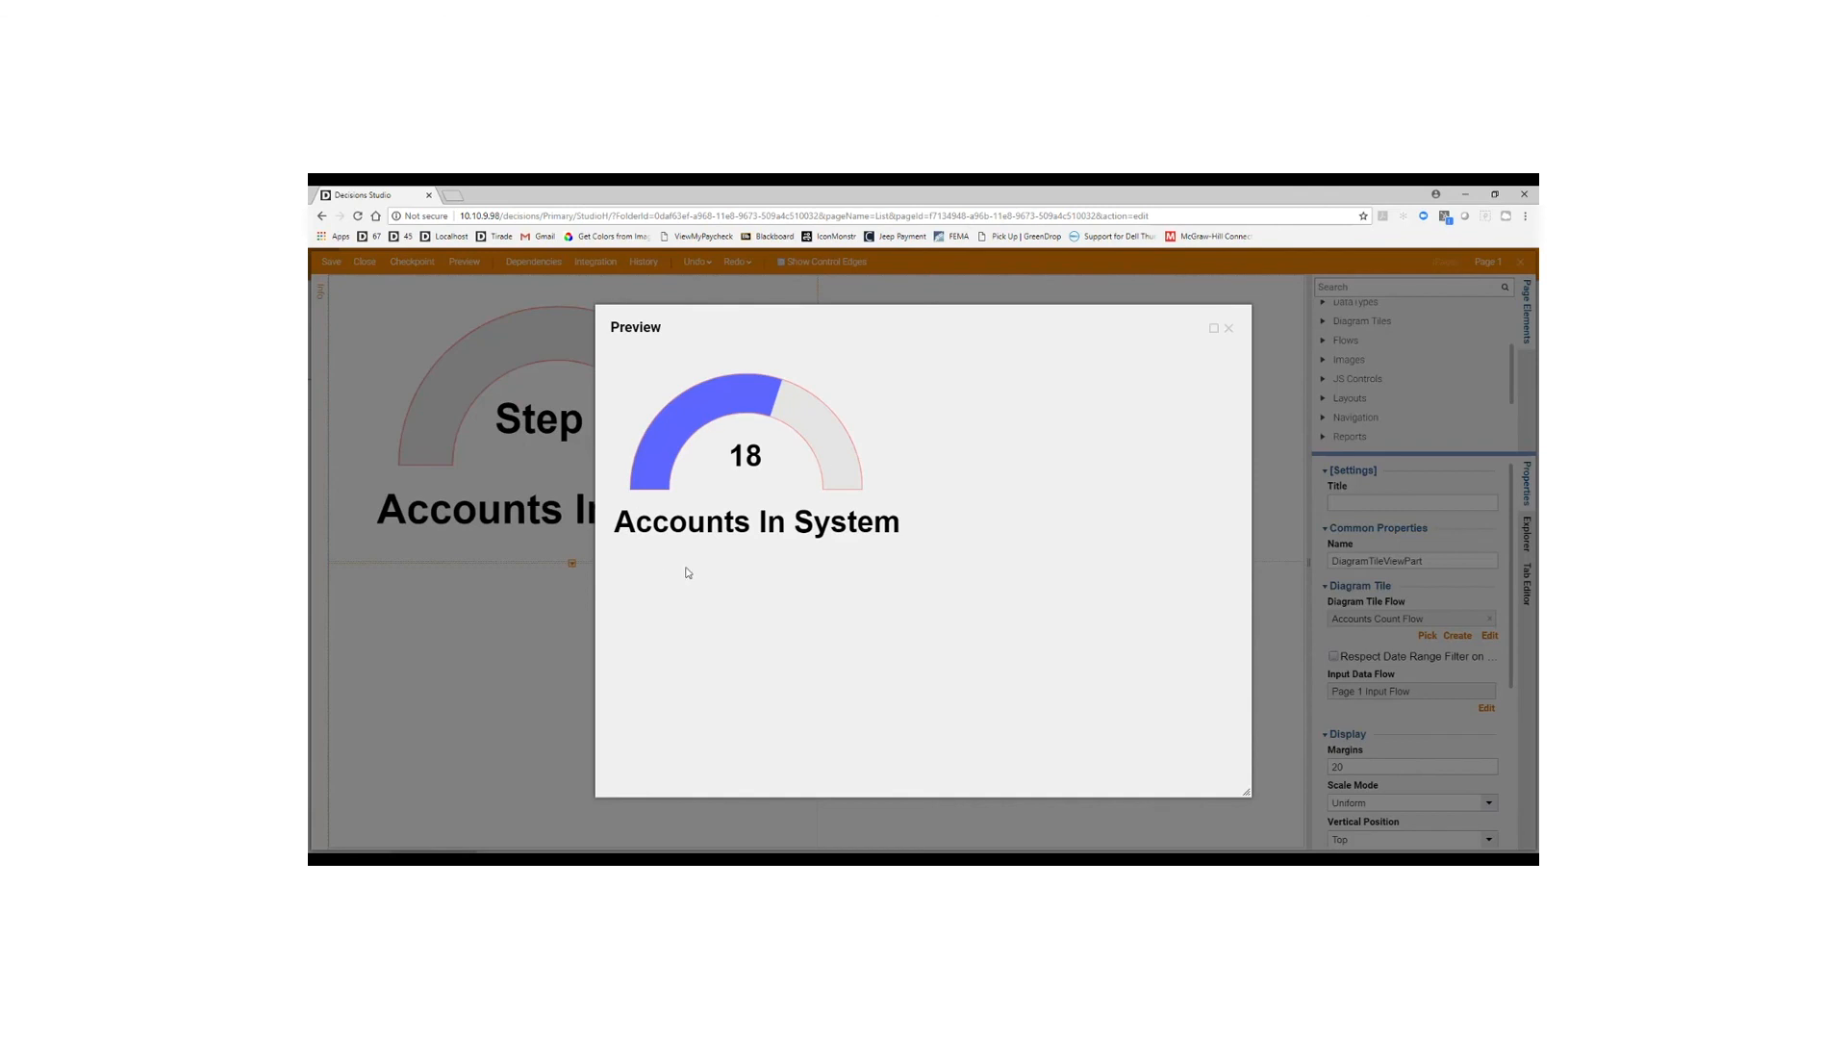